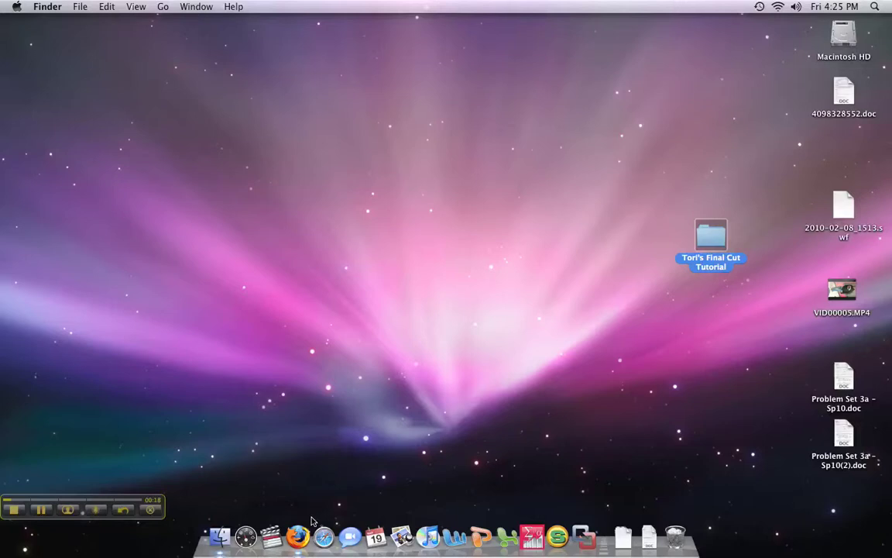
# Step: Launch Final Cut Pro without the missing external device and choose to reset the scratch disks
pyautogui.click(274, 535)
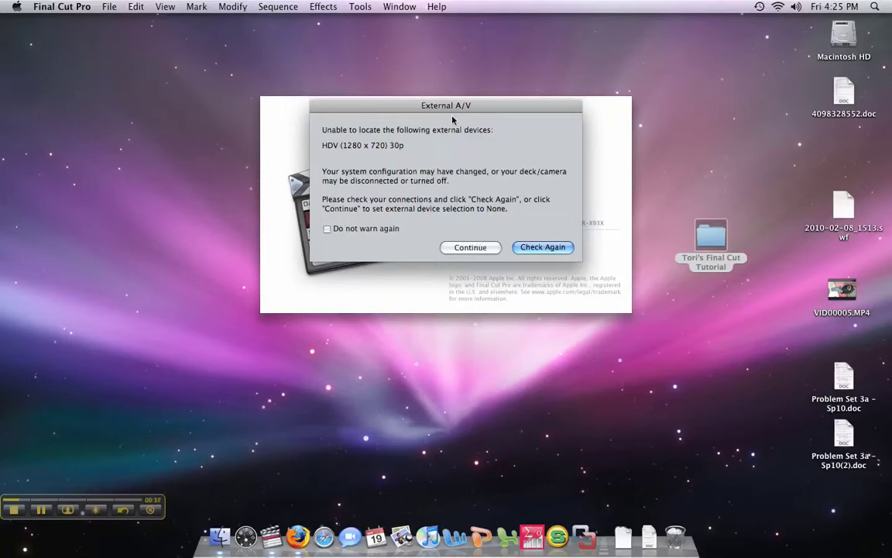
pyautogui.click(457, 247)
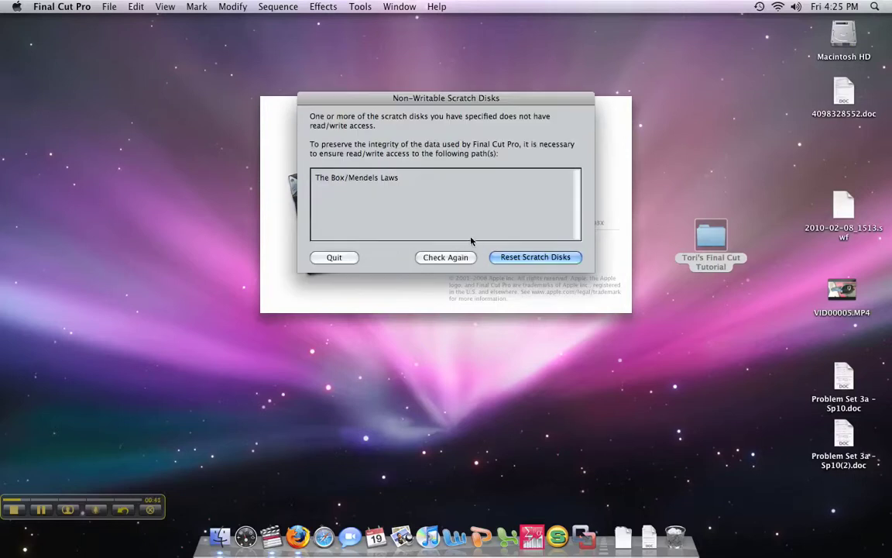
pyautogui.click(525, 260)
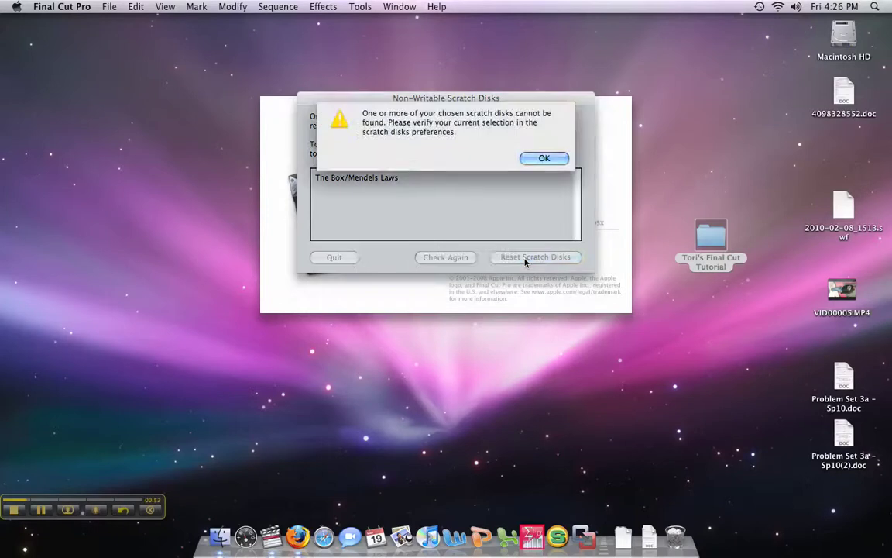
pyautogui.click(538, 158)
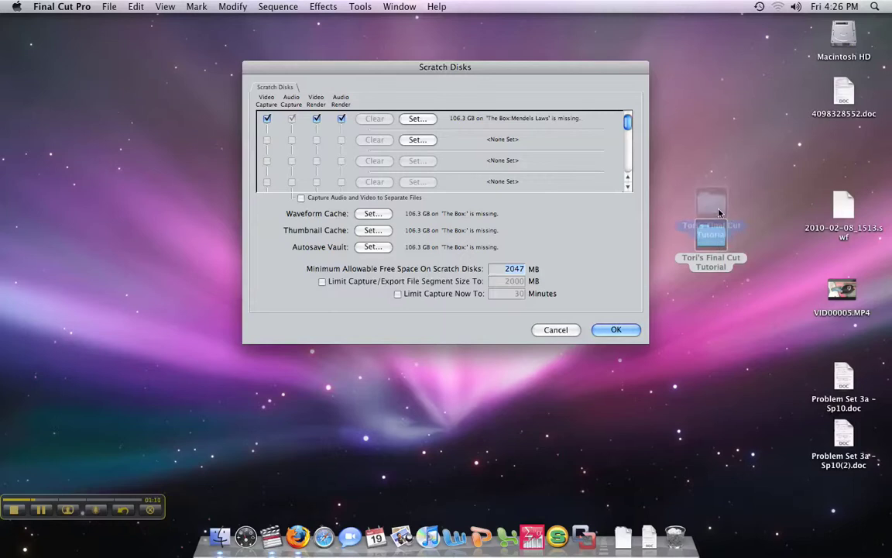
# Step: Move the Final Cut Tutorial folder a little higher on the desktop
pyautogui.moveTo(711, 236); pyautogui.dragTo(711, 202)
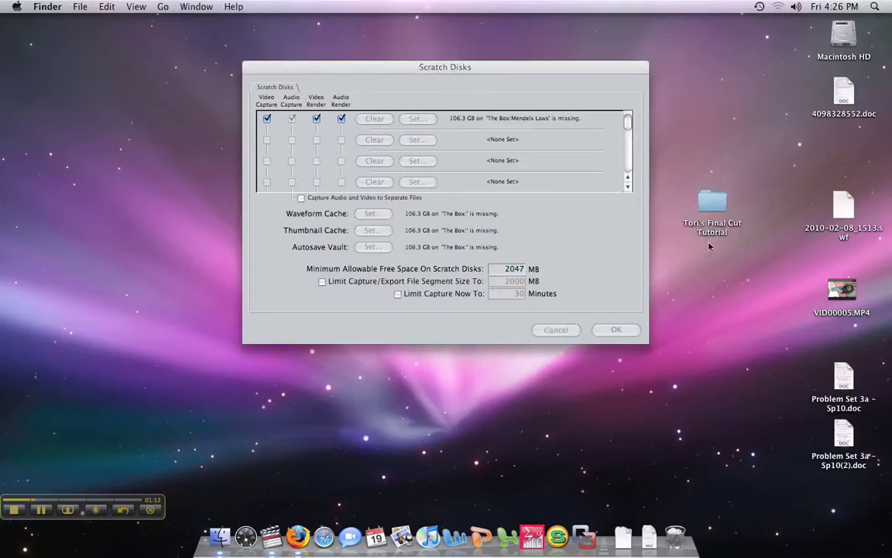
pyautogui.rightClick(709, 284)
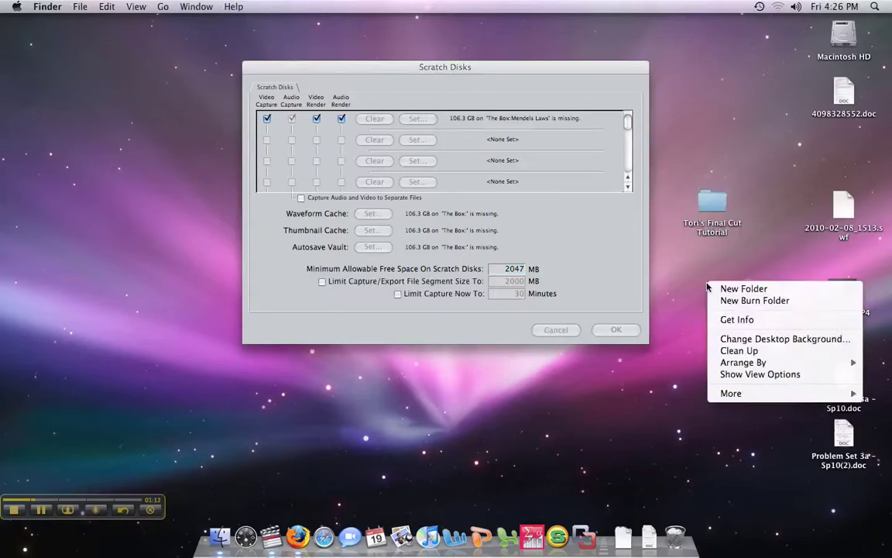
pyautogui.click(717, 224)
pyautogui.moveTo(719, 220); pyautogui.dragTo(707, 193)
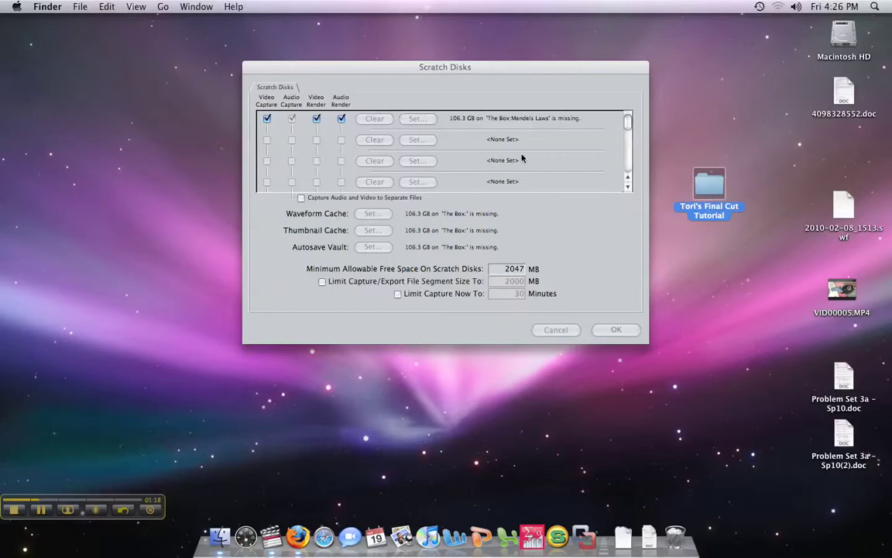
# Step: Set the first capture and render scratch disk to the Final Cut Tutorial folder on the Desktop
pyautogui.click(465, 87)
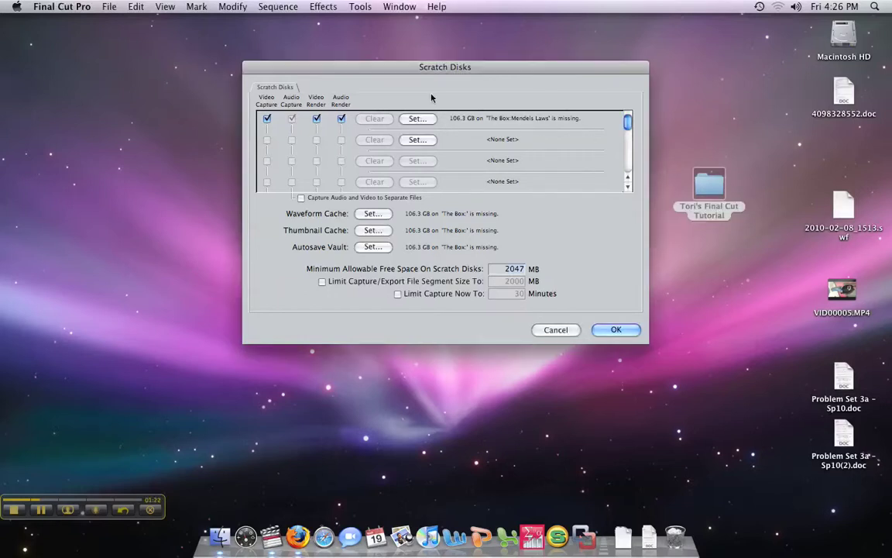
pyautogui.click(422, 120)
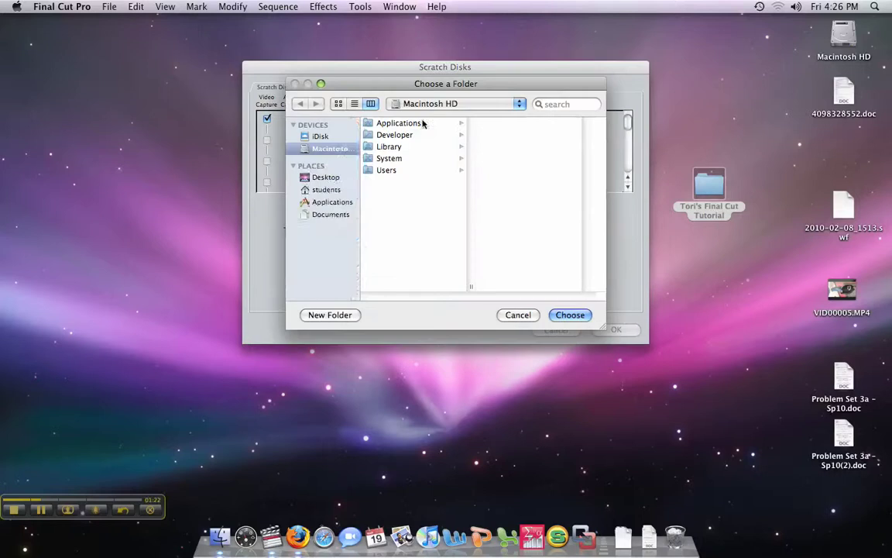
pyautogui.click(334, 292)
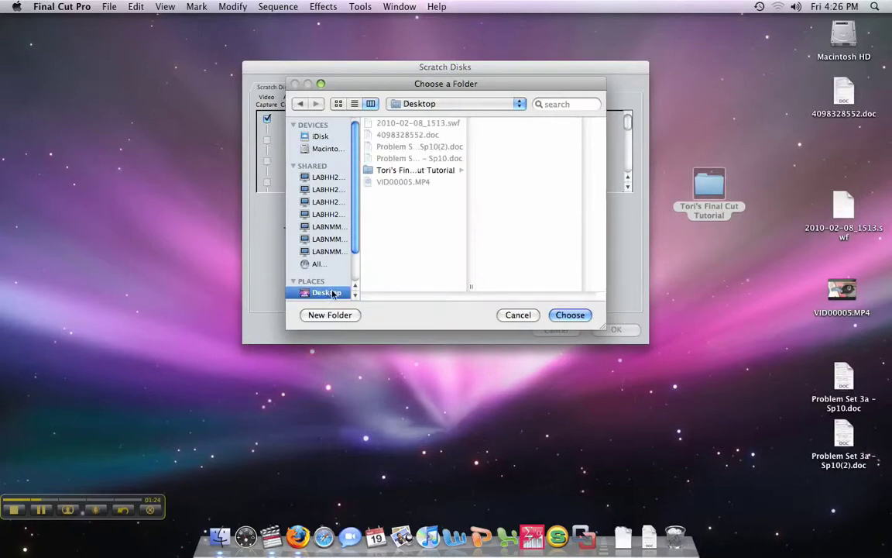
pyautogui.click(417, 170)
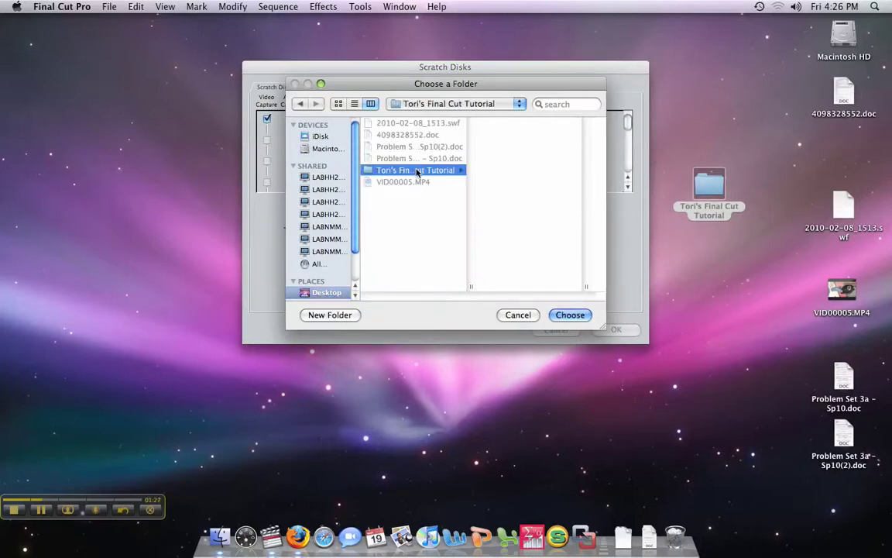
pyautogui.click(567, 315)
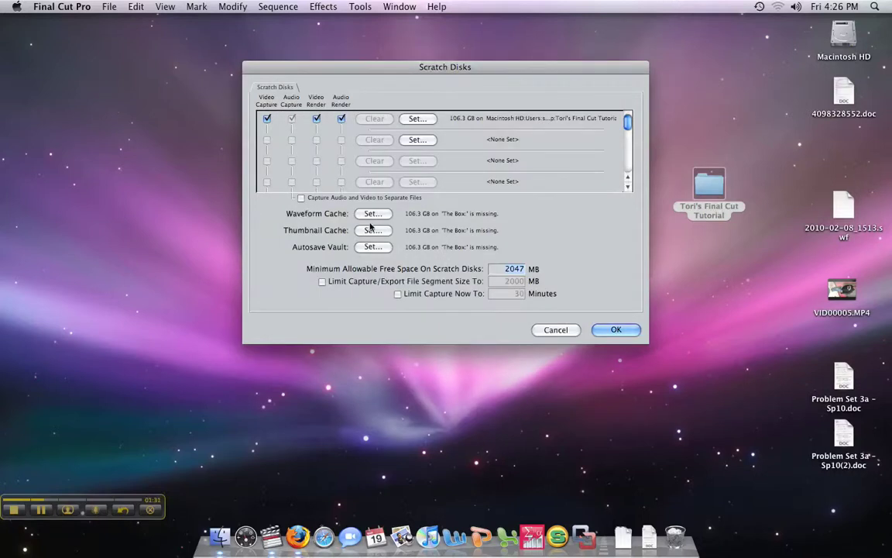
# Step: Set the Waveform Cache, Thumbnail Cache and Autosave Vault to the same tutorial folder, then accept the settings and continue to the project
pyautogui.click(372, 217)
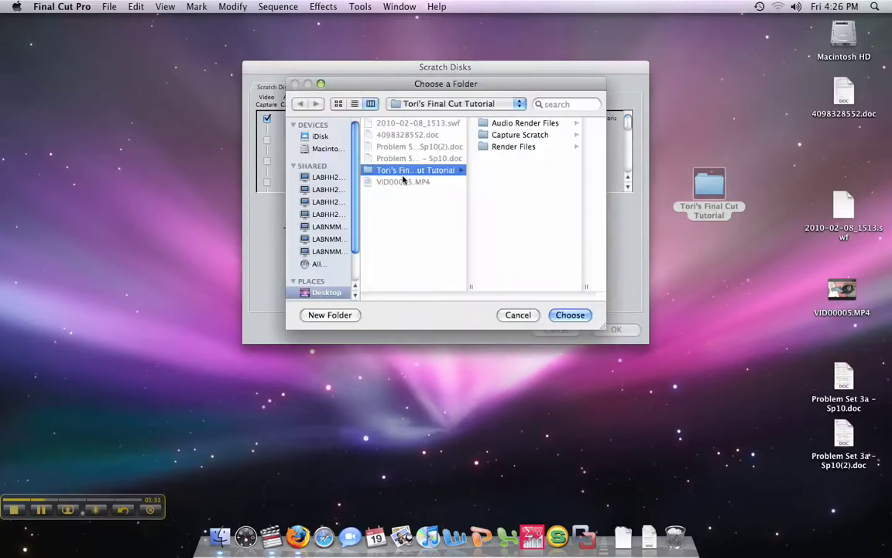
pyautogui.click(570, 315)
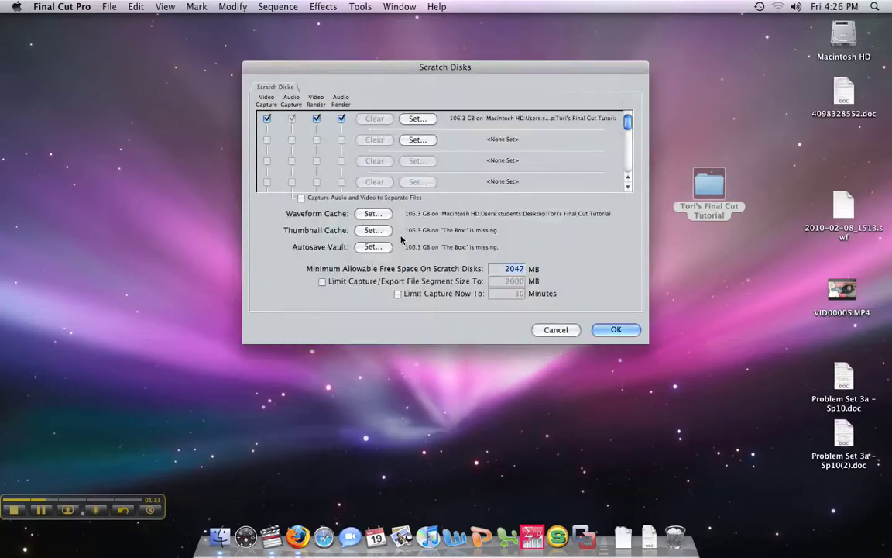
pyautogui.click(372, 231)
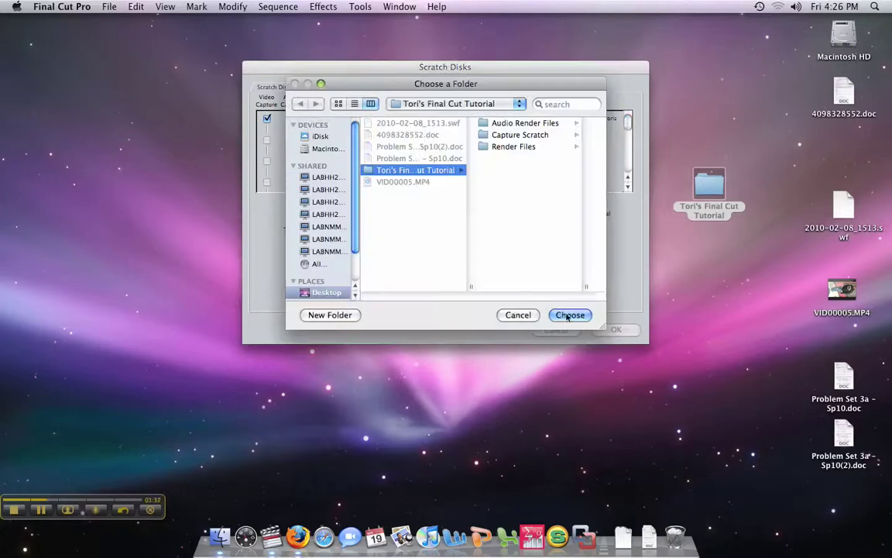
pyautogui.click(569, 313)
pyautogui.click(373, 246)
pyautogui.click(570, 314)
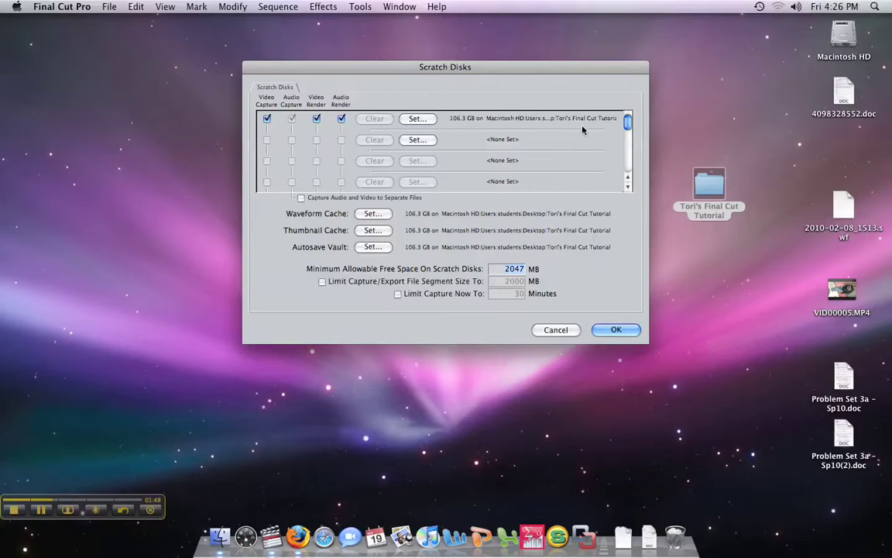
pyautogui.click(616, 330)
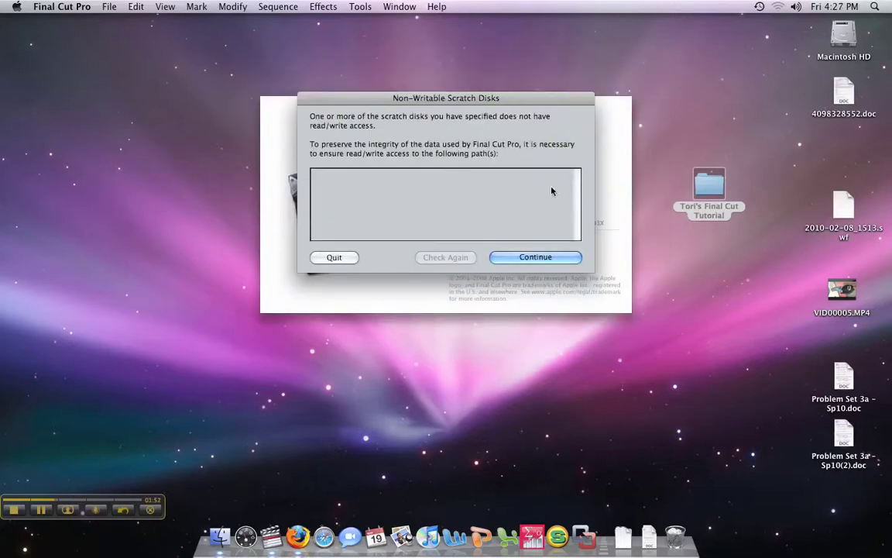
pyautogui.click(533, 258)
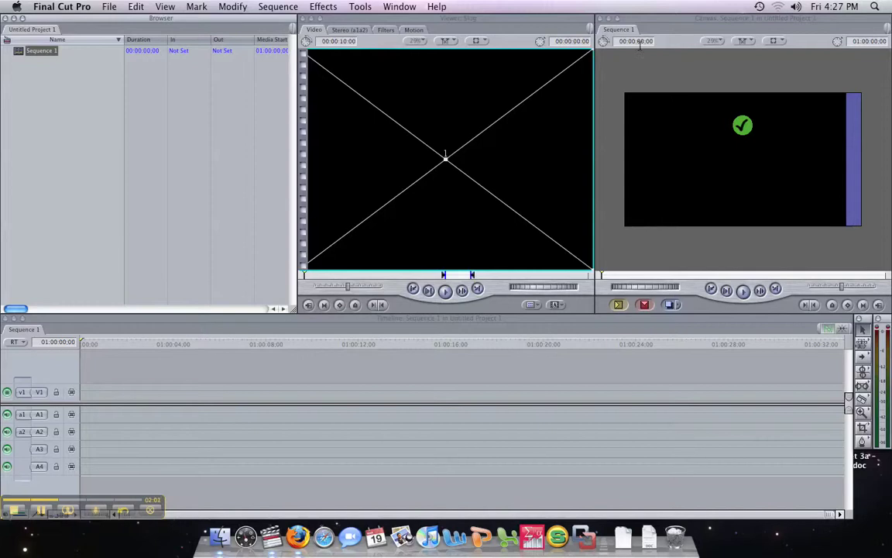
pyautogui.click(52, 190)
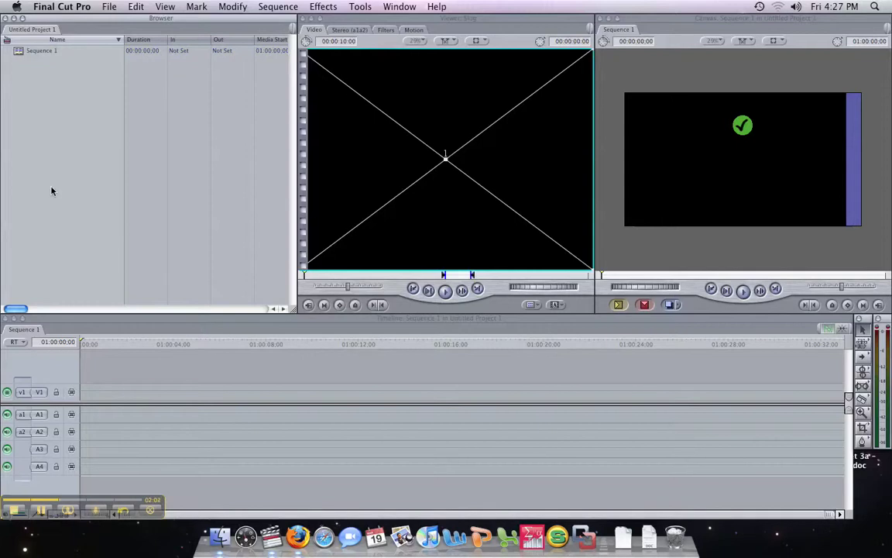
pyautogui.click(416, 16)
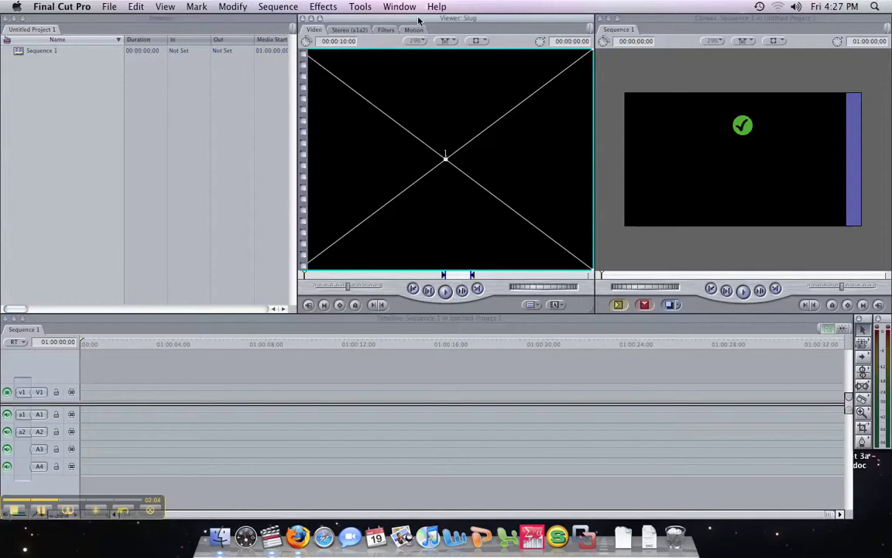
pyautogui.click(651, 23)
pyautogui.click(166, 20)
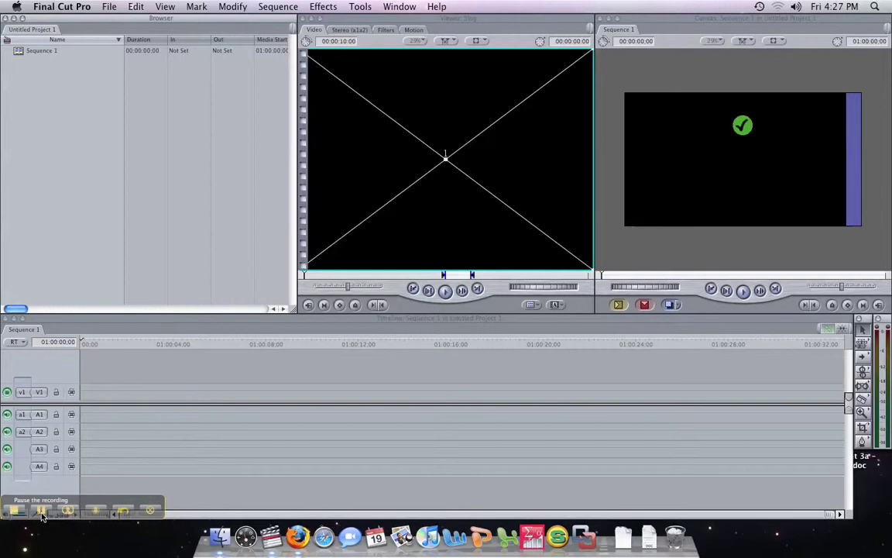
pyautogui.click(42, 513)
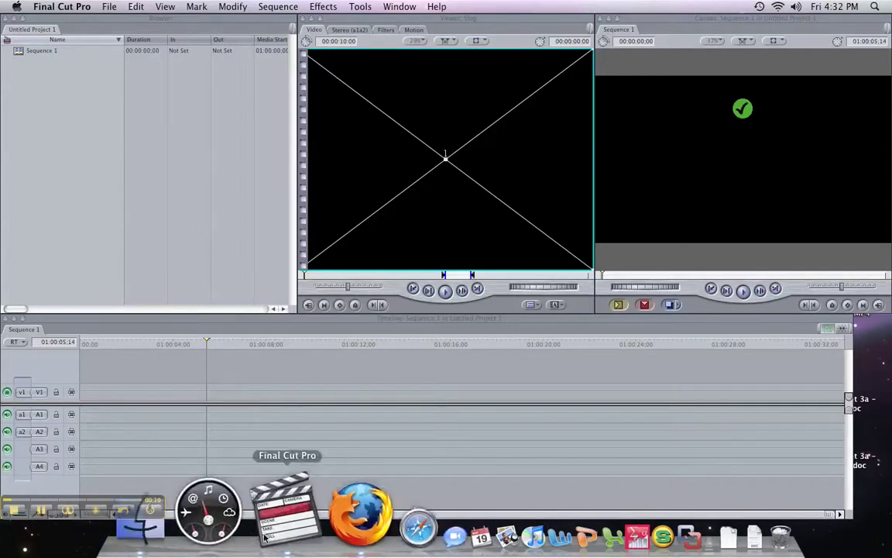
pyautogui.click(183, 289)
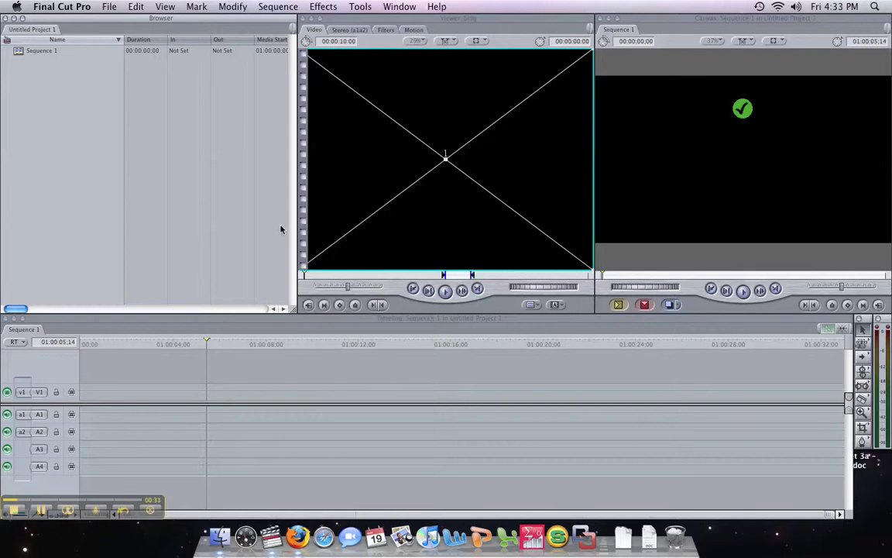
pyautogui.click(62, 7)
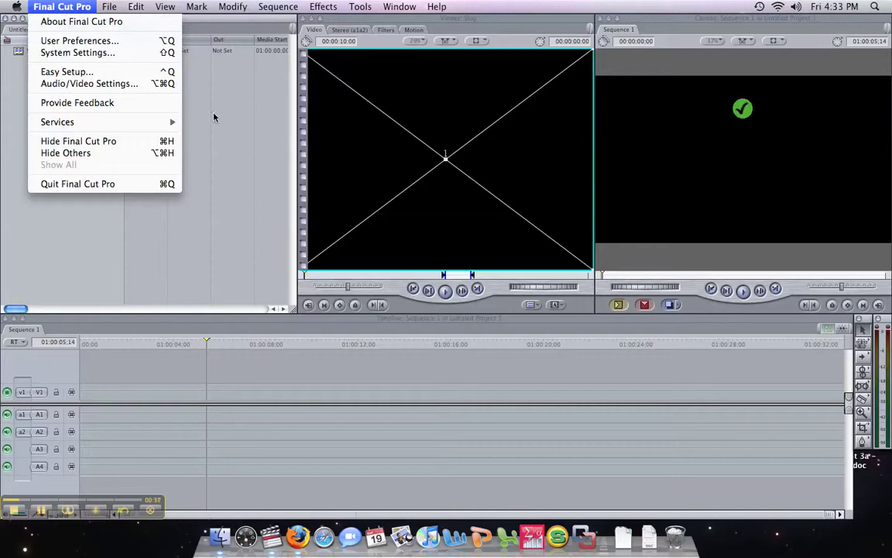
pyautogui.click(194, 110)
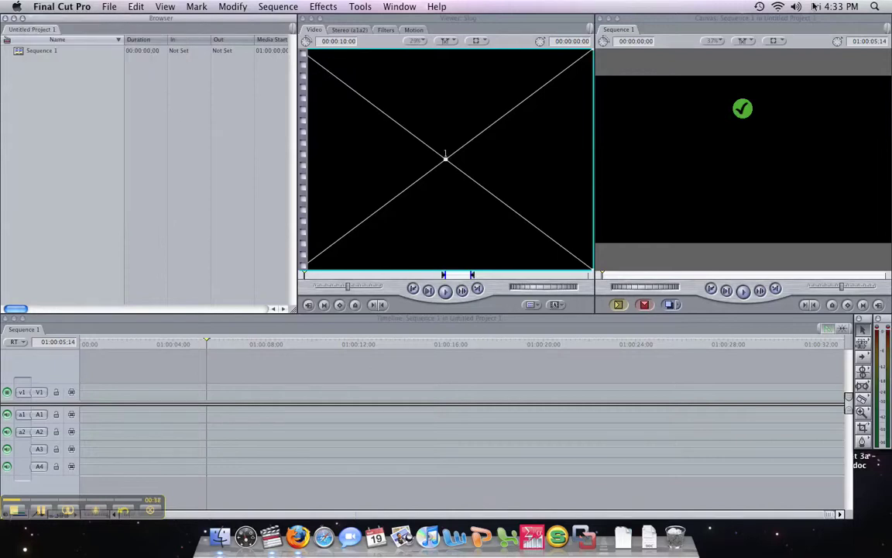
pyautogui.click(875, 6)
pyautogui.click(835, 6)
pyautogui.click(340, 435)
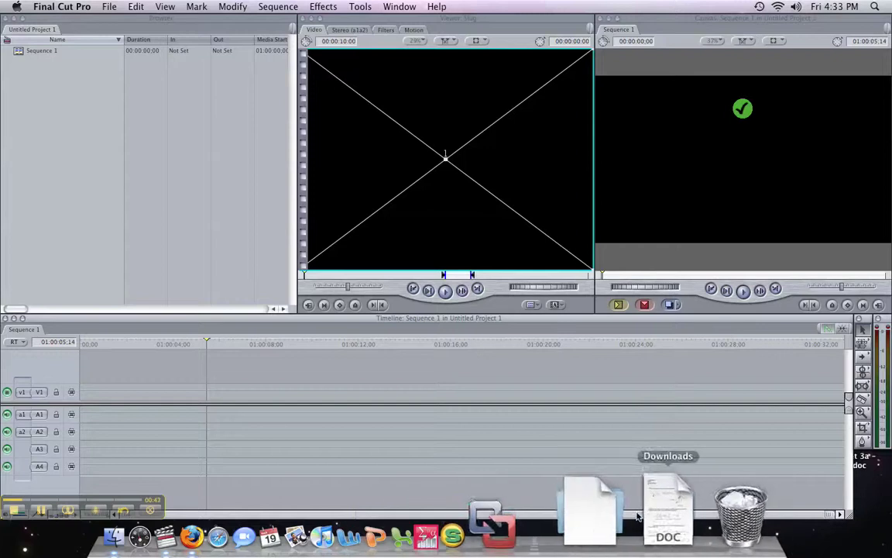
pyautogui.click(211, 529)
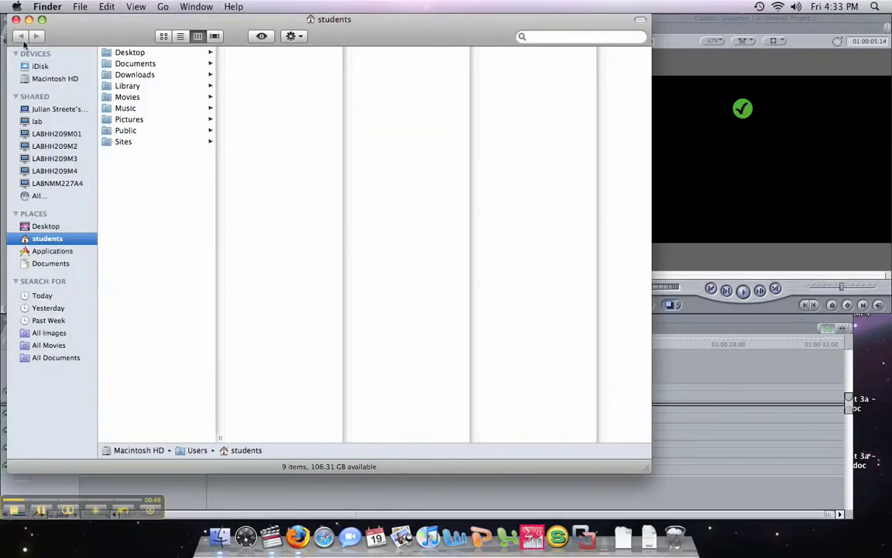
pyautogui.click(751, 443)
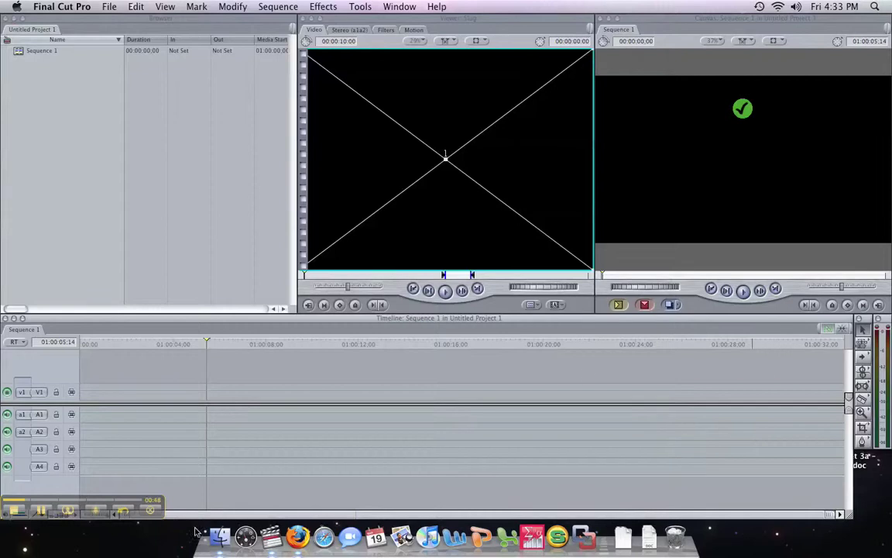
pyautogui.click(224, 515)
pyautogui.moveTo(144, 35); pyautogui.dragTo(278, 106)
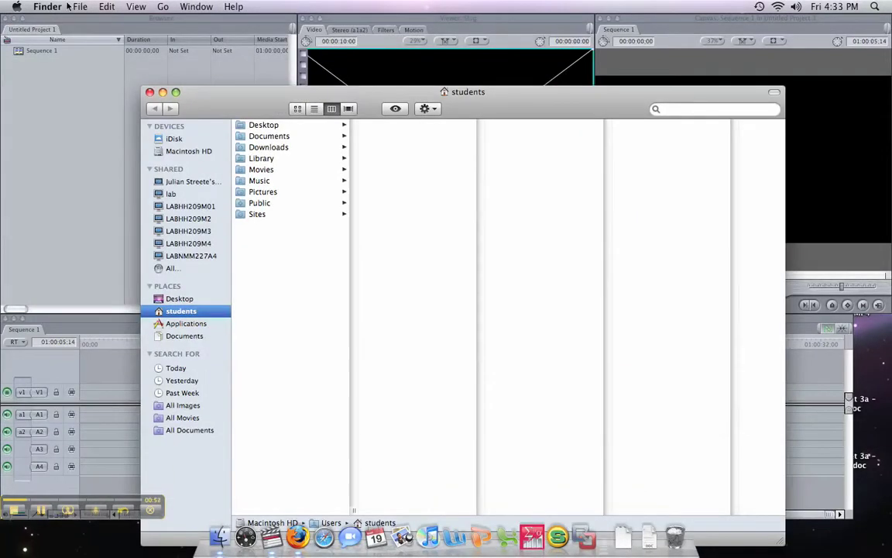
pyautogui.click(150, 92)
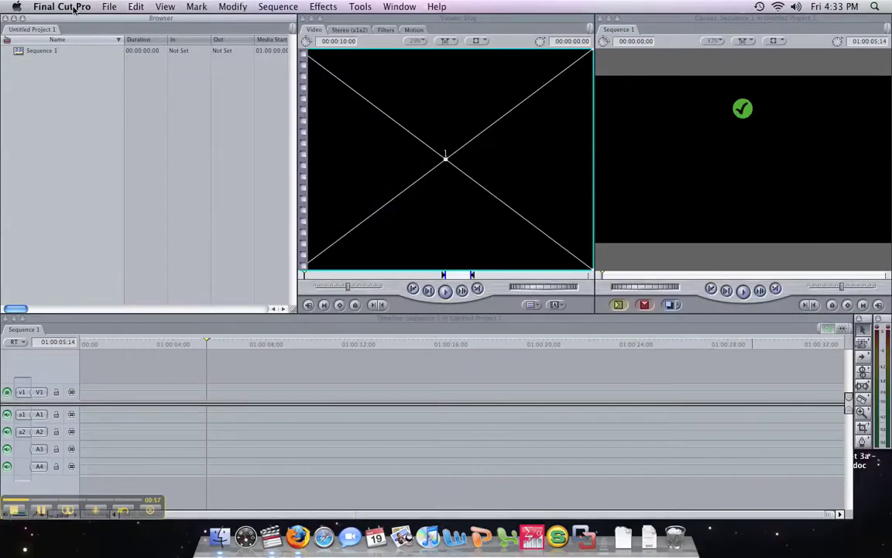
# Step: Review the scratch disk, cache and autosave locations in the System Settings and accept them
pyautogui.click(74, 10)
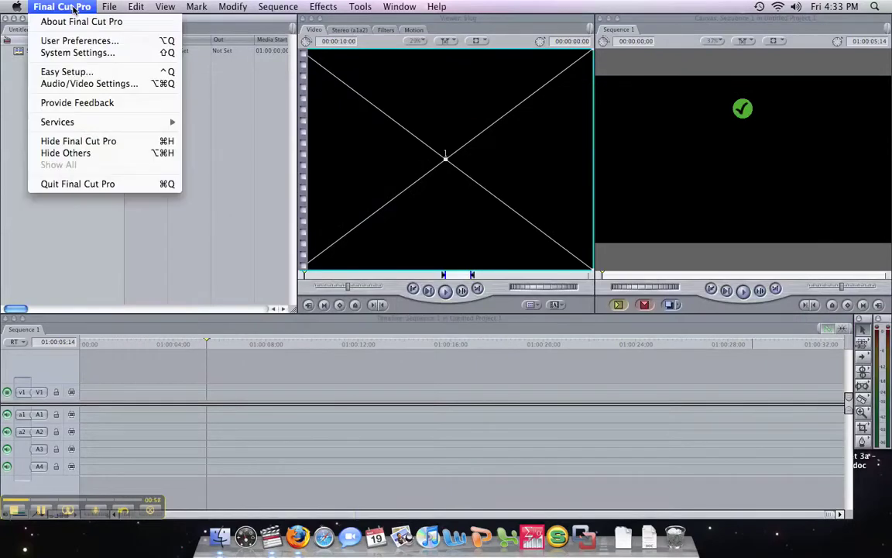
pyautogui.click(86, 55)
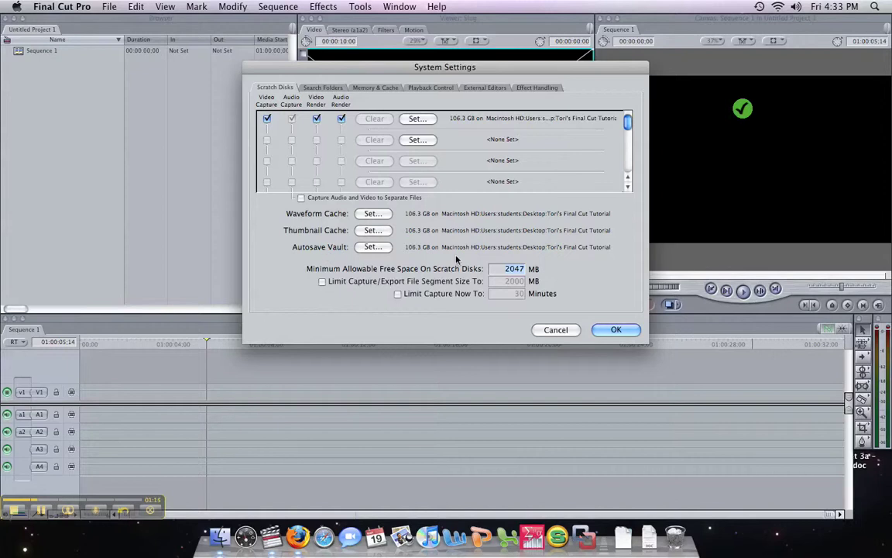
pyautogui.click(617, 330)
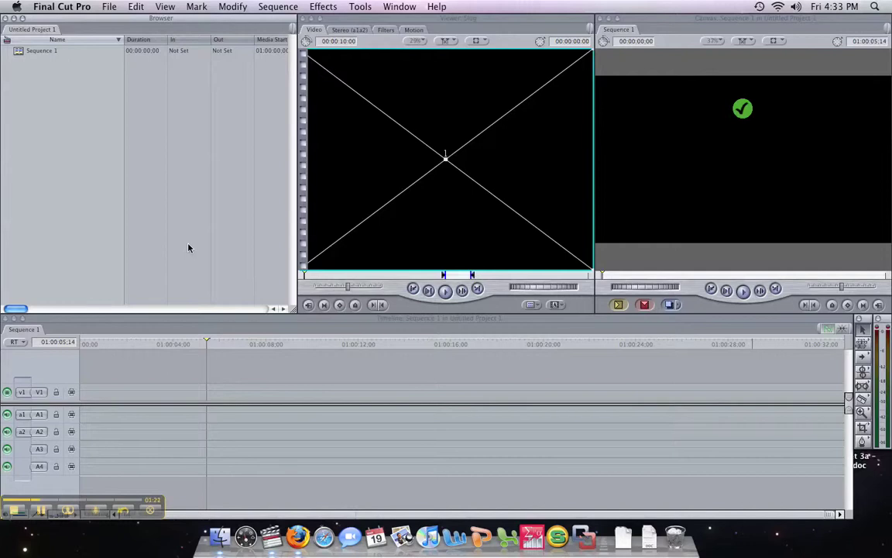
# Step: Move the Sequence 1 playhead back to the start at 01:00:00;00 and make the Browser active
pyautogui.moveTo(207, 341); pyautogui.dragTo(81, 343)
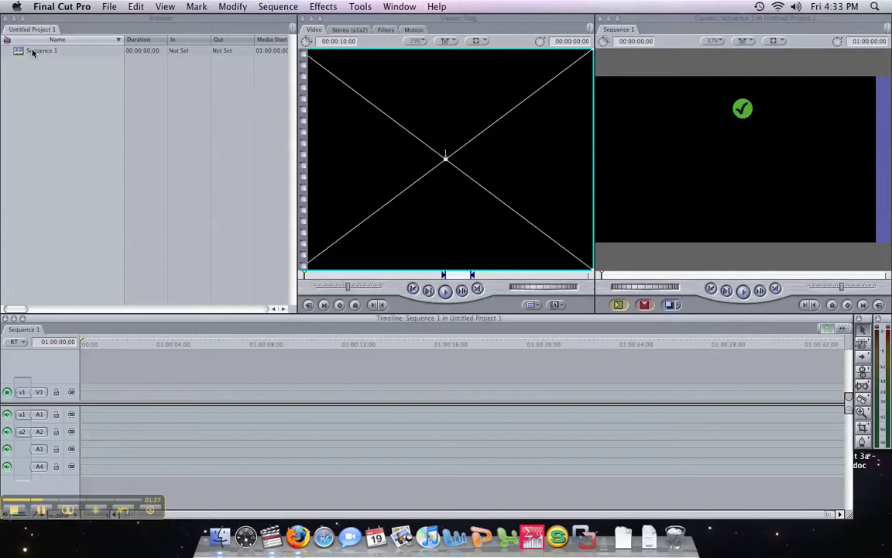
pyautogui.click(153, 24)
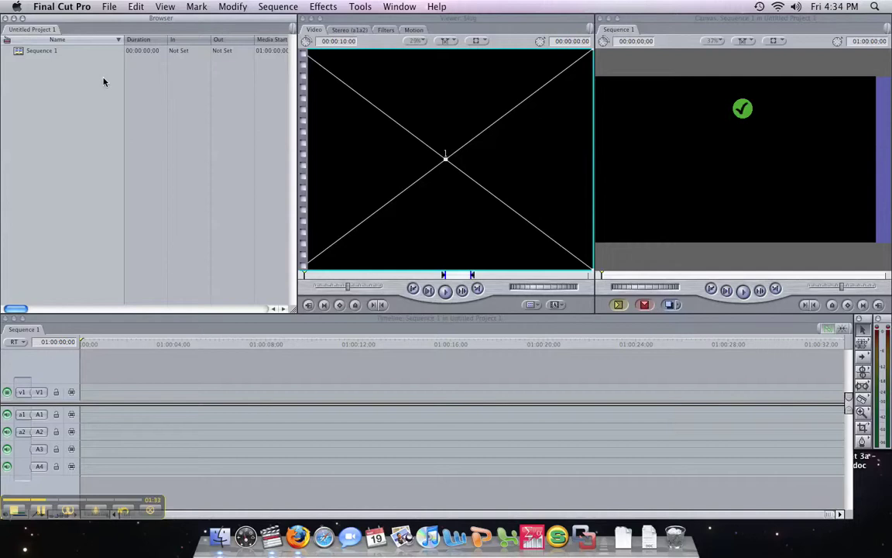
pyautogui.click(395, 62)
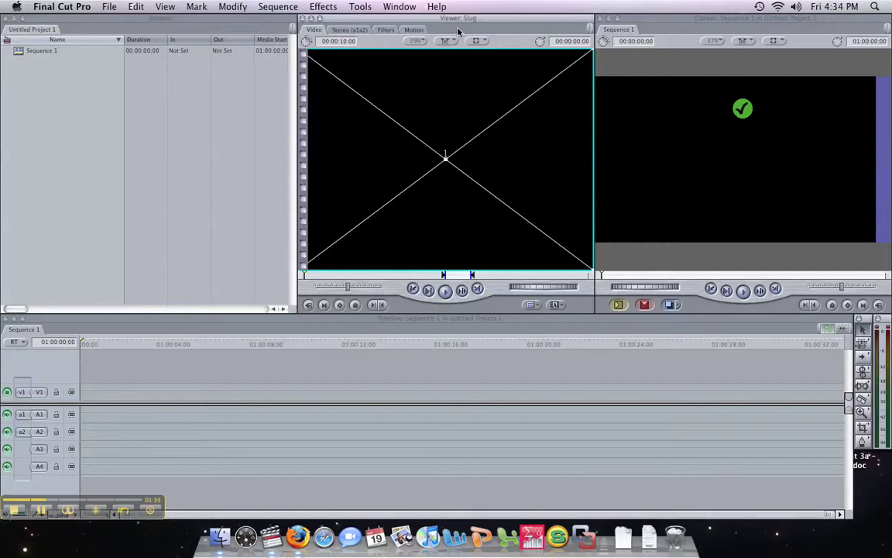
pyautogui.click(687, 95)
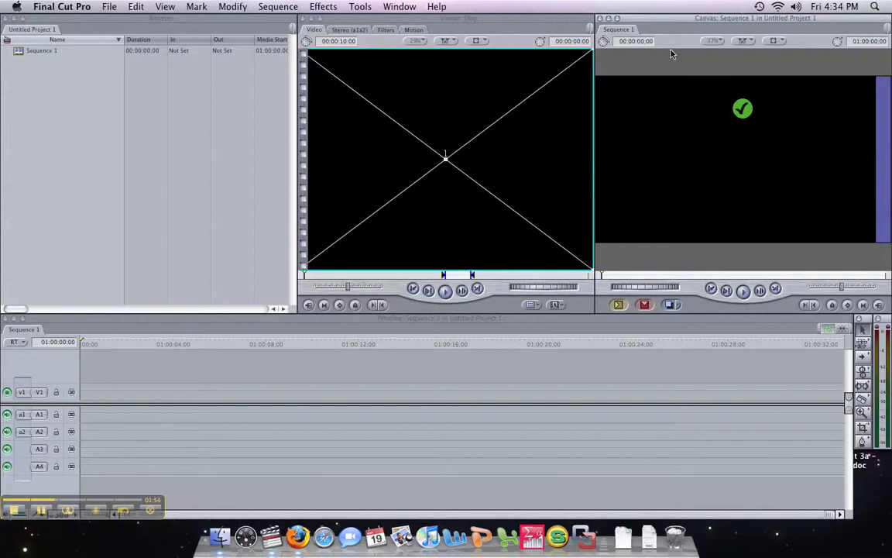
pyautogui.click(714, 41)
pyautogui.click(736, 49)
# Step: Look through the Viewer's stereo audio, Filters and Motion settings, including Video Filters and Scale, and return to the video view
pyautogui.click(439, 86)
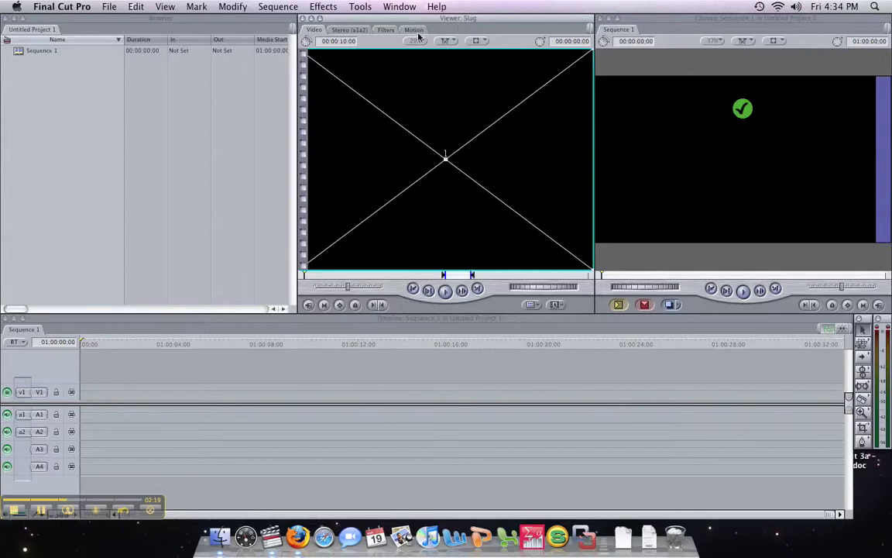
pyautogui.click(350, 30)
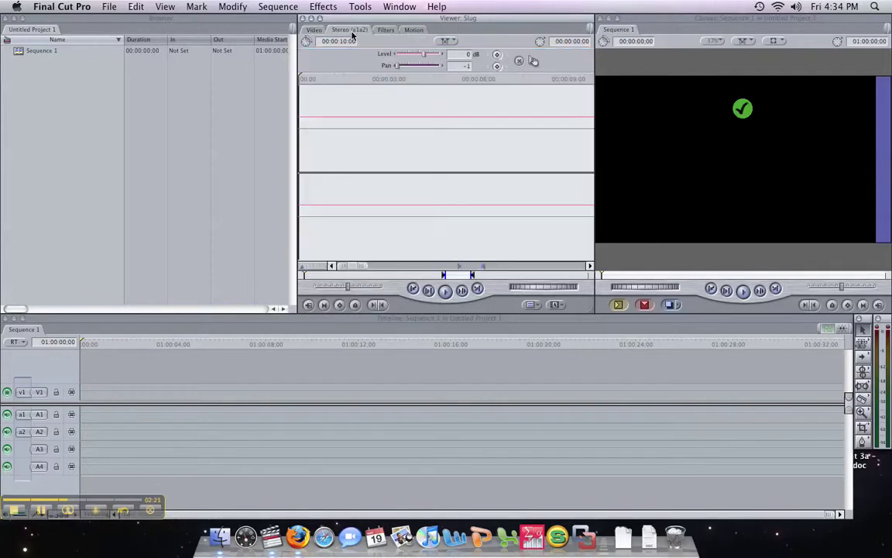
pyautogui.moveTo(302, 80); pyautogui.dragTo(273, 80)
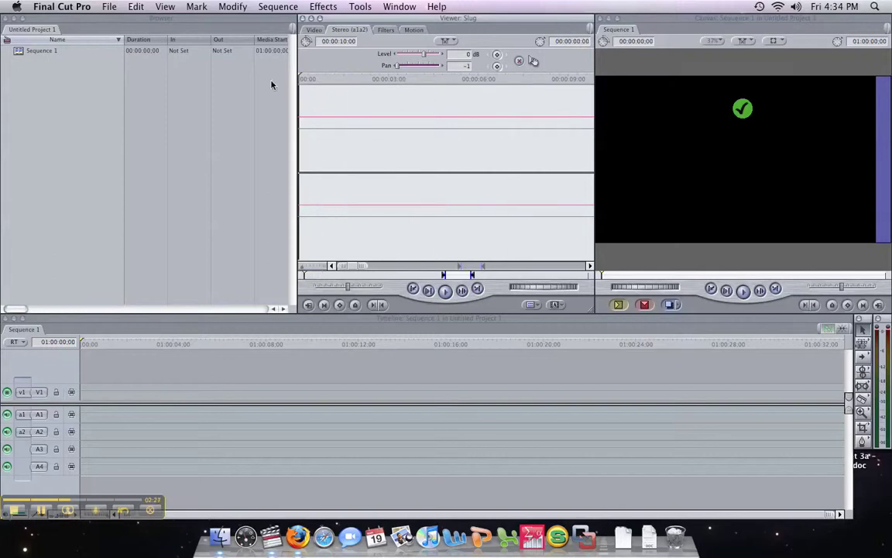
pyautogui.click(385, 31)
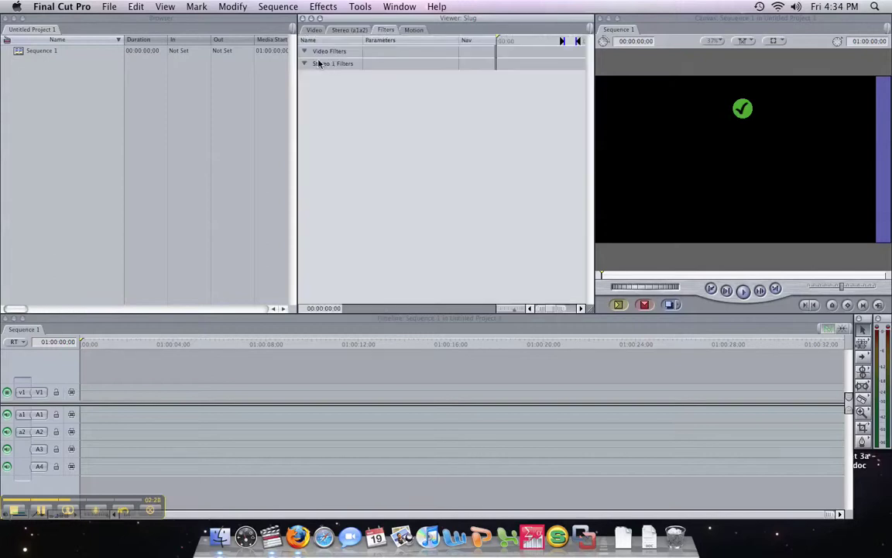
pyautogui.click(304, 51)
pyautogui.click(420, 31)
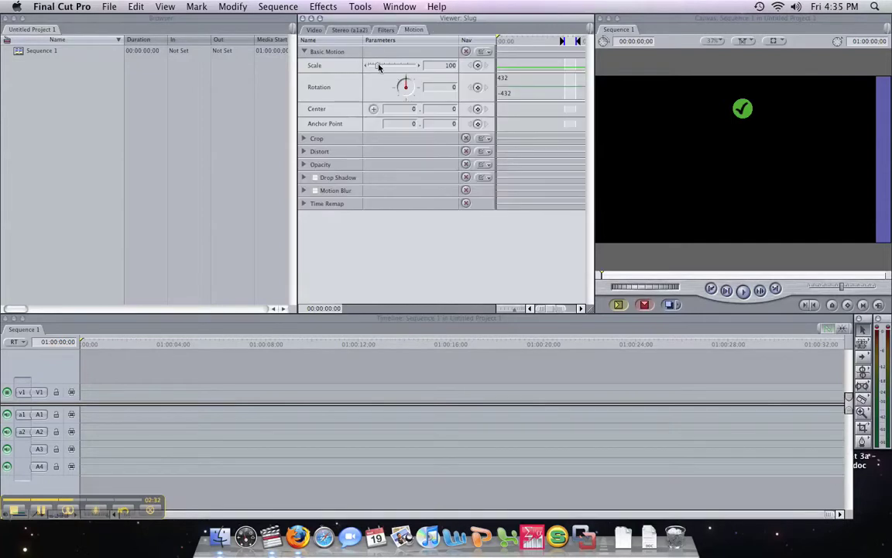
pyautogui.moveTo(378, 65)
pyautogui.mouseDown()
pyautogui.moveTo(398, 70)
pyautogui.moveTo(384, 67)
pyautogui.mouseUp()
pyautogui.click(314, 29)
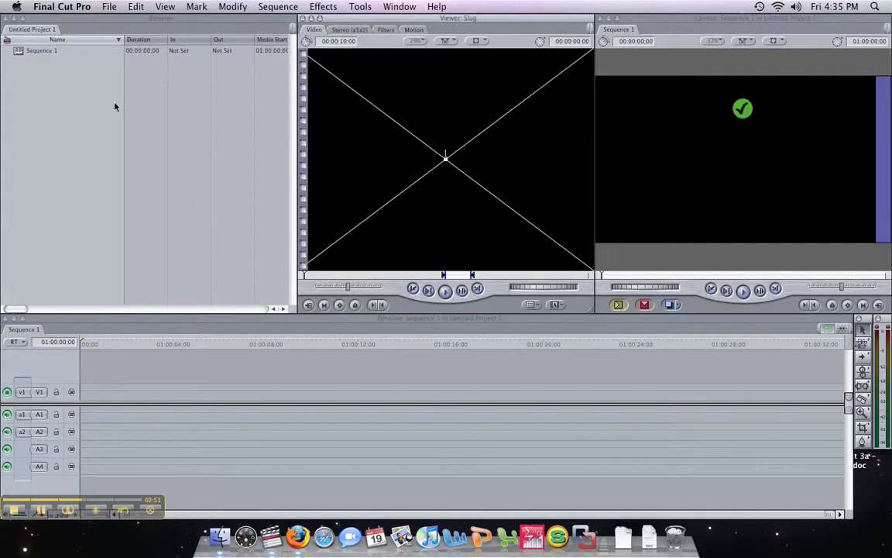
# Step: Rename Sequence 1 in the Browser to Main Sequence
pyautogui.click(324, 6)
pyautogui.click(208, 91)
pyautogui.rightClick(32, 48)
pyautogui.click(30, 63)
pyautogui.rightClick(33, 47)
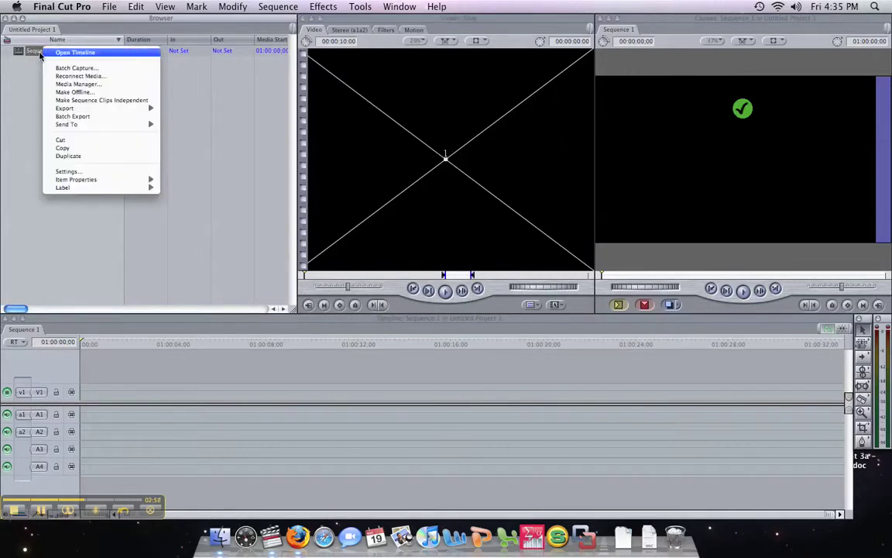
pyautogui.click(42, 53)
pyautogui.click(37, 52)
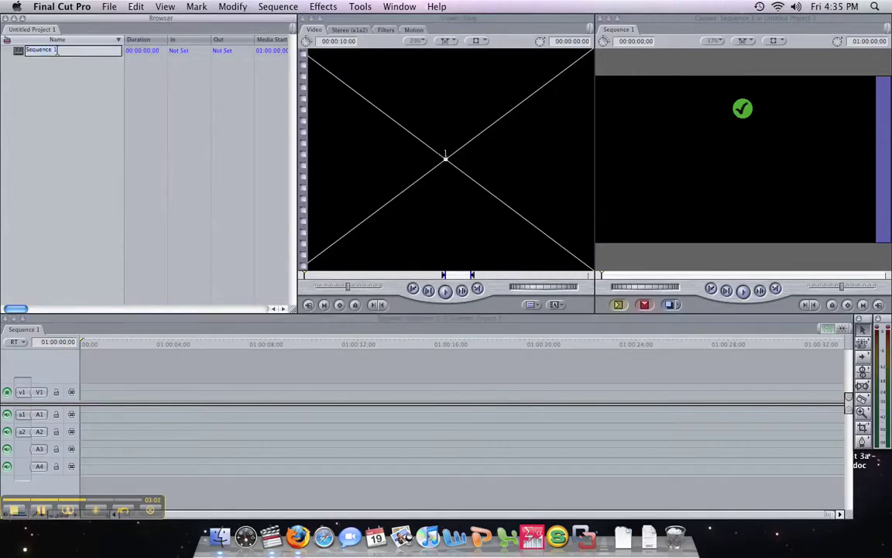
pyautogui.write('Main Sequence')
pyautogui.press('Return')
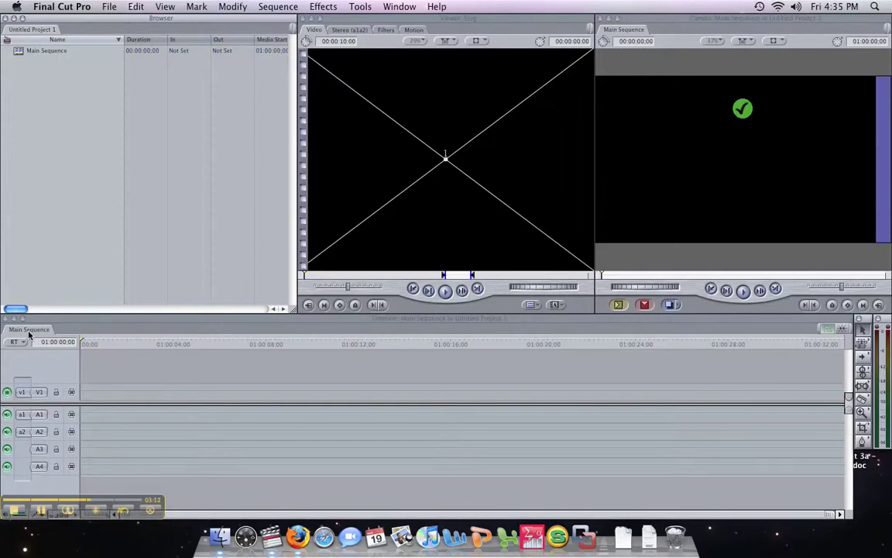
# Step: Create a second sequence in the project and name it Raw Footage
pyautogui.rightClick(51, 124)
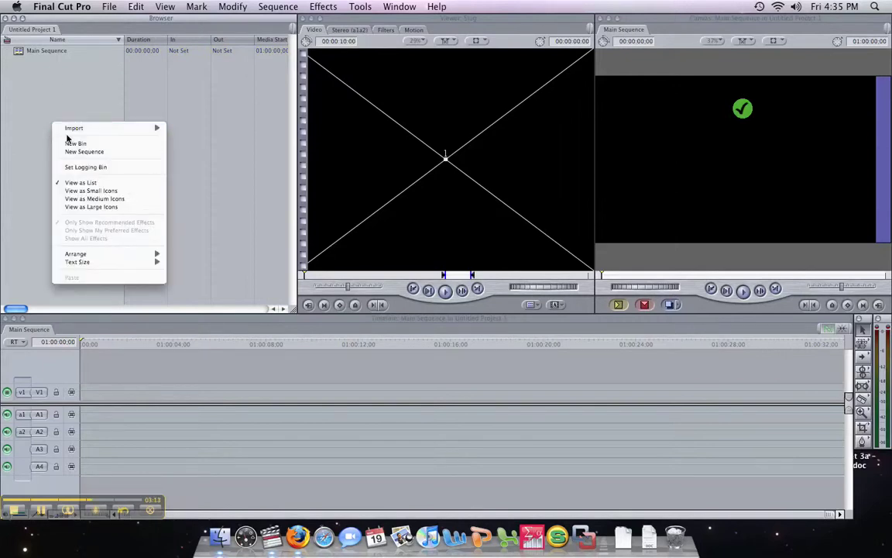
pyautogui.click(75, 152)
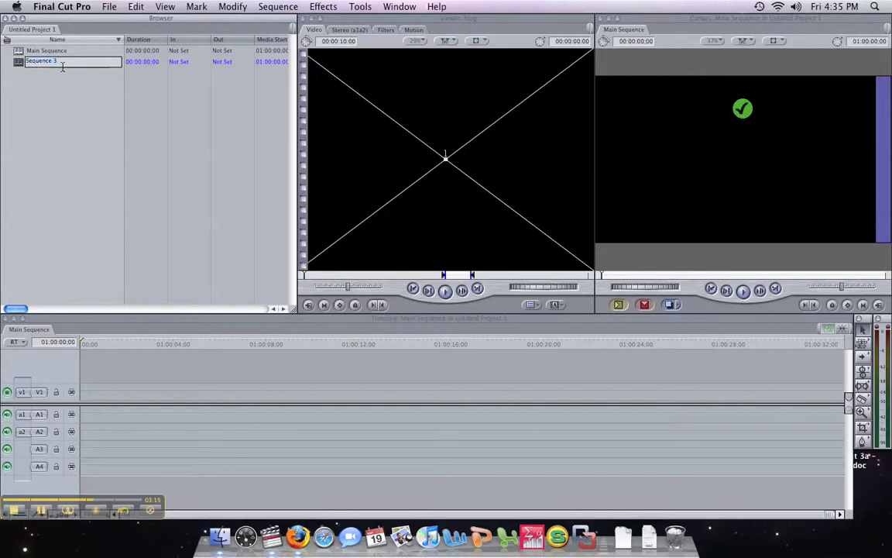
pyautogui.press('BackSpace')
pyautogui.write('Raw Footage')
pyautogui.press('Return')
pyautogui.click(48, 89)
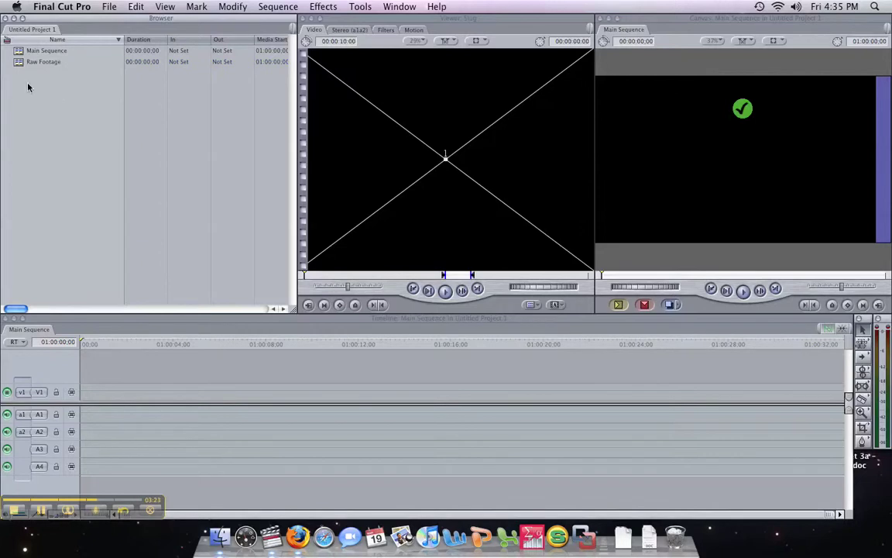
# Step: Open the Raw Footage sequence in the Timeline alongside Main Sequence
pyautogui.click(27, 62)
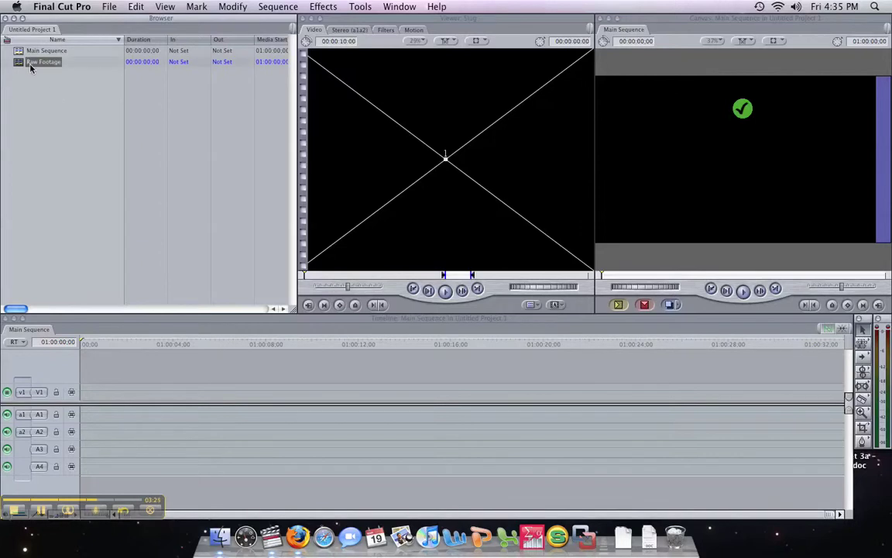
pyautogui.click(43, 63)
pyautogui.moveTo(42, 64); pyautogui.dragTo(76, 340)
pyautogui.doubleClick(36, 63)
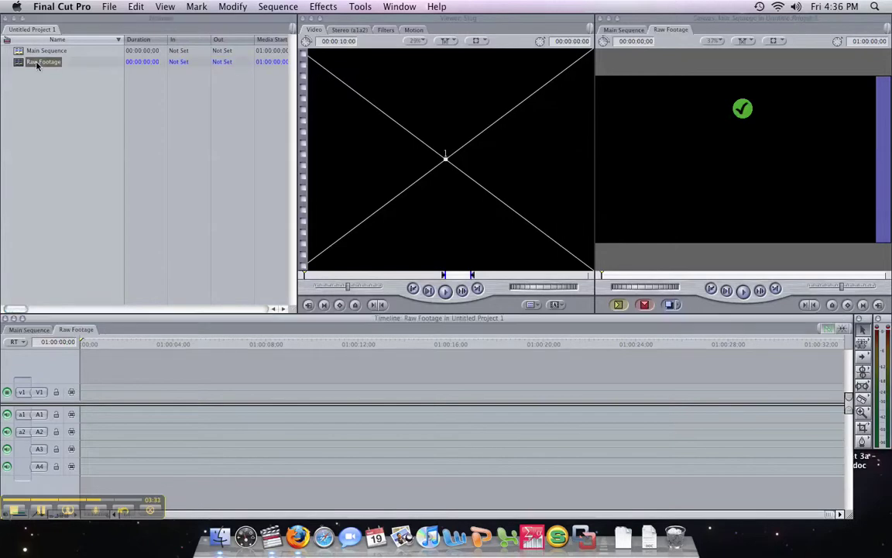
# Step: Switch between the Main Sequence and Raw Footage timelines while moving the playheads, ending on Main Sequence at about 01:00:00;06
pyautogui.click(30, 330)
pyautogui.click(71, 332)
pyautogui.click(119, 343)
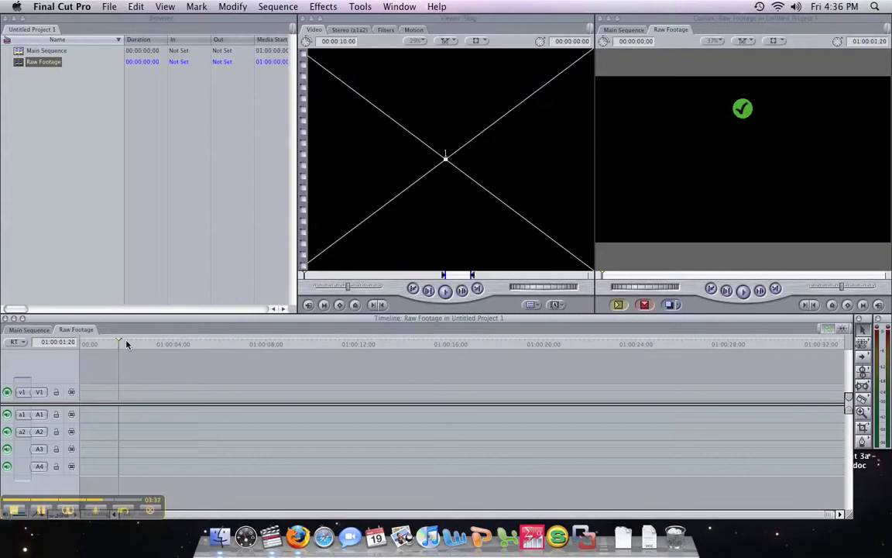
pyautogui.click(35, 330)
pyautogui.moveTo(109, 343)
pyautogui.mouseDown()
pyautogui.moveTo(123, 344)
pyautogui.moveTo(112, 343)
pyautogui.mouseUp()
pyautogui.click(85, 331)
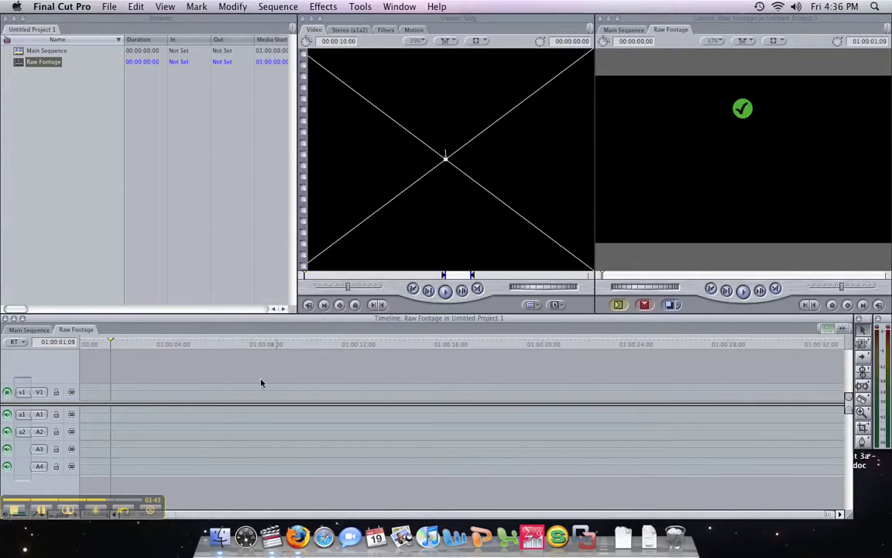
pyautogui.click(42, 332)
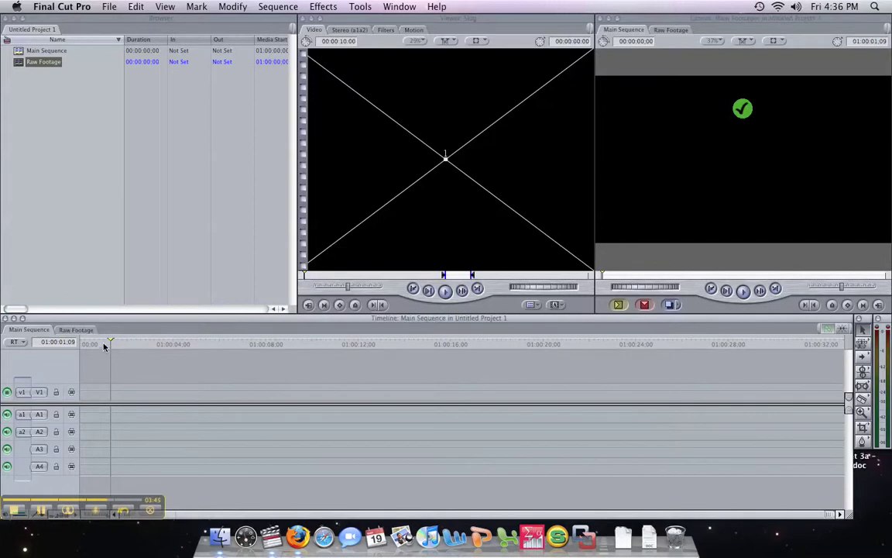
pyautogui.moveTo(110, 342); pyautogui.dragTo(86, 341)
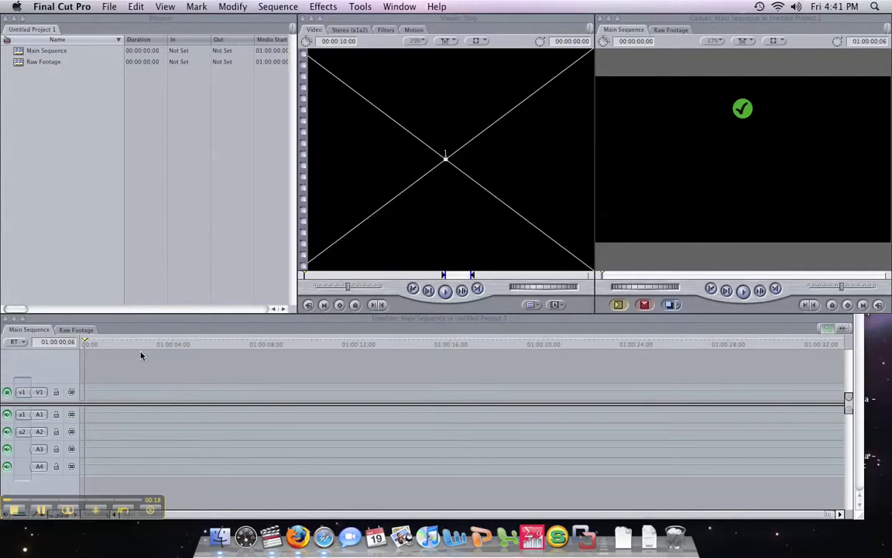
# Step: Switch to Safari and open the Free Media Library page of Media Commons at Penn State
pyautogui.click(322, 524)
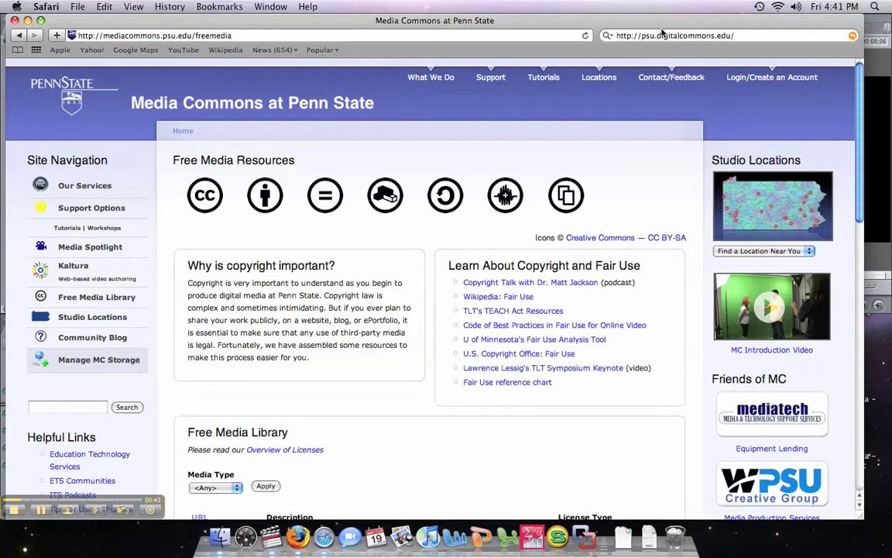
pyautogui.moveTo(656, 35); pyautogui.dragTo(714, 35)
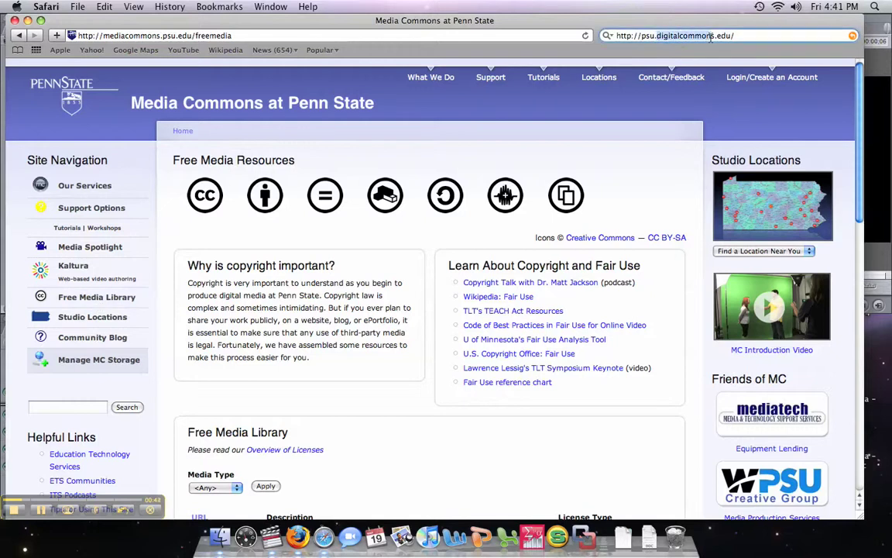
pyautogui.moveTo(102, 36); pyautogui.dragTo(162, 36)
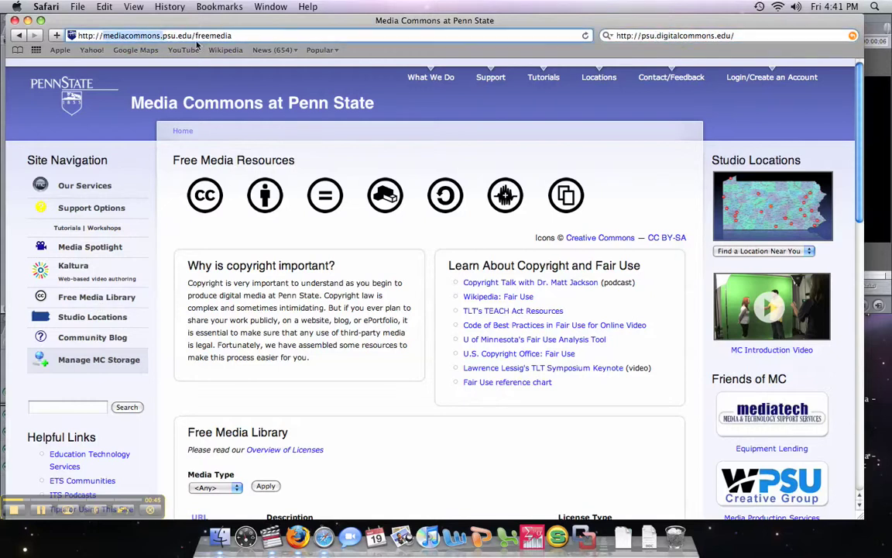
pyautogui.click(253, 35)
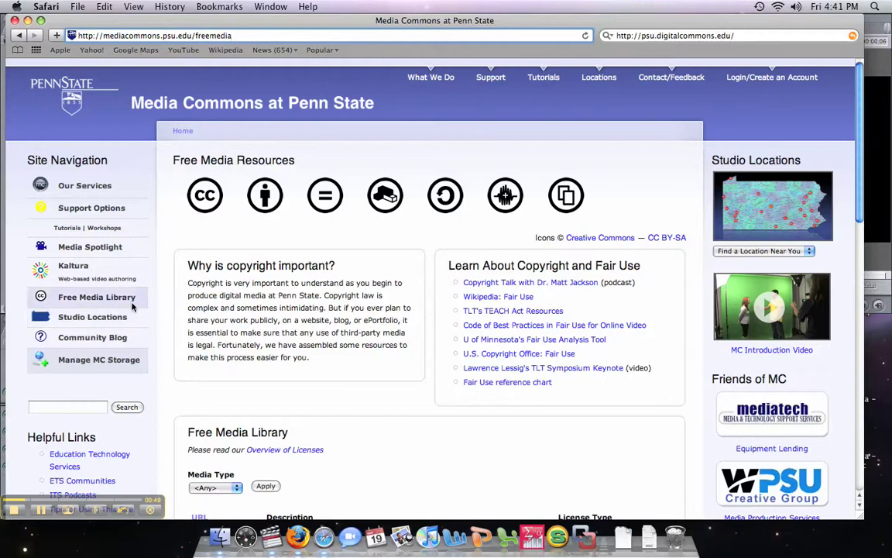
pyautogui.click(91, 301)
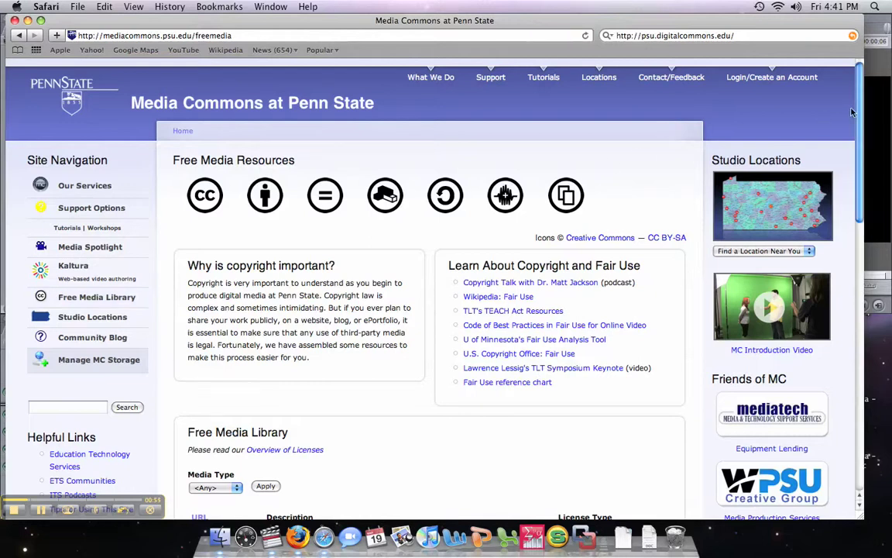
# Step: Browse the list of free media sources and open WGBH Lab, the one offering categorized stock video clips
pyautogui.moveTo(857, 110); pyautogui.dragTo(841, 263)
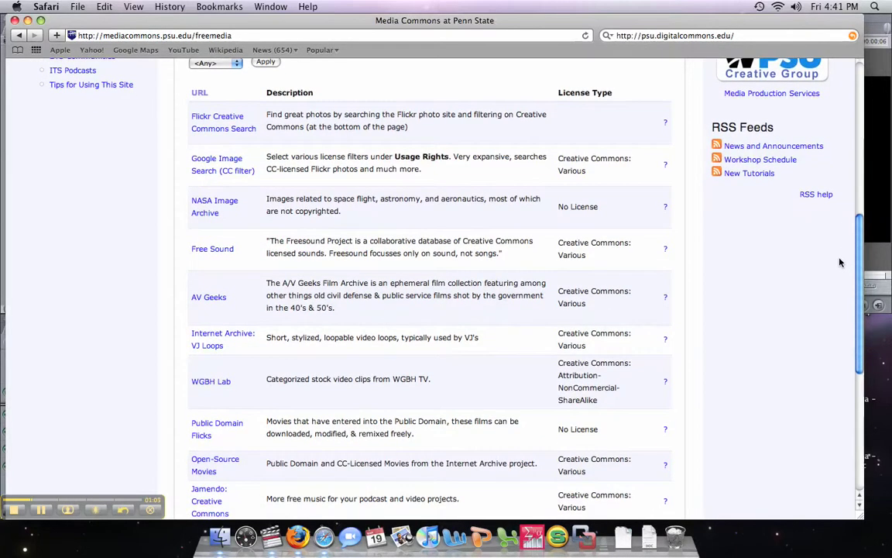
pyautogui.scroll(1, 840, 262)
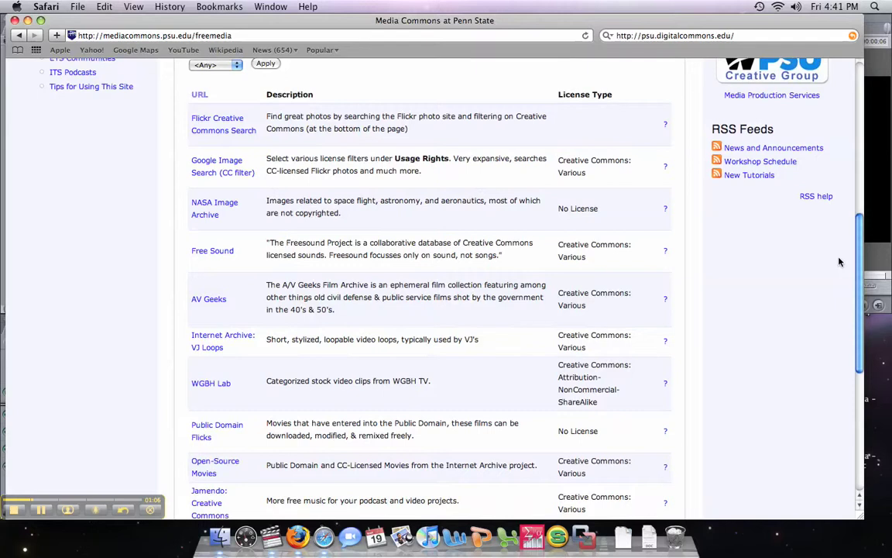
pyautogui.scroll(-1, 840, 262)
pyautogui.scroll(-5, 838, 264)
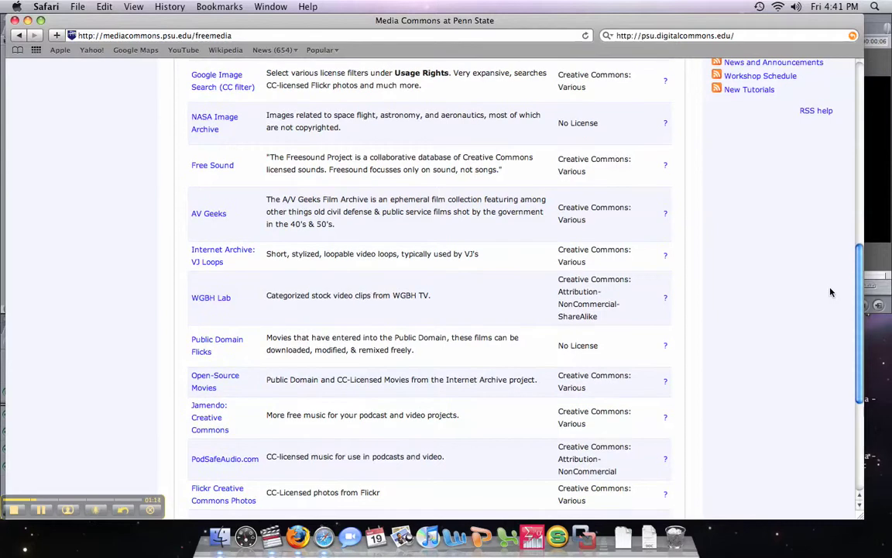
pyautogui.scroll(8, 830, 292)
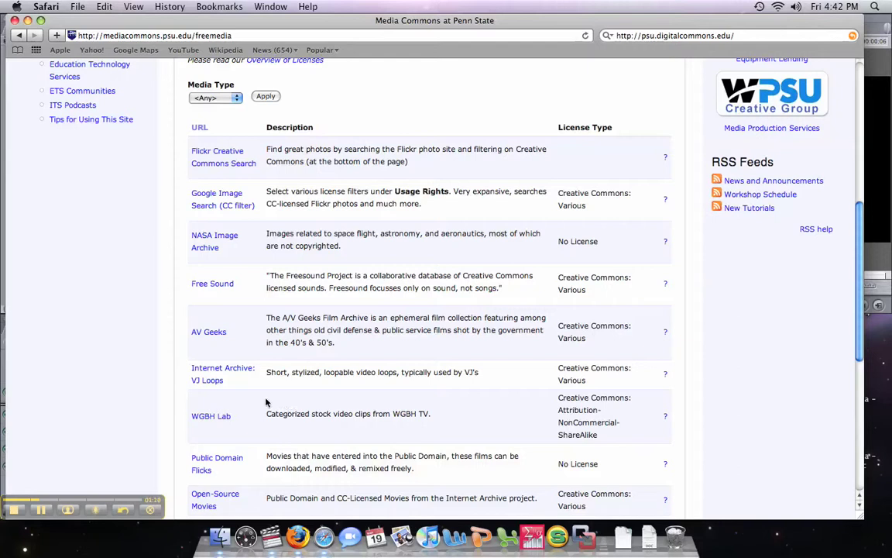
pyautogui.moveTo(267, 414); pyautogui.dragTo(430, 415)
pyautogui.click(275, 423)
pyautogui.moveTo(235, 417); pyautogui.dragTo(176, 415)
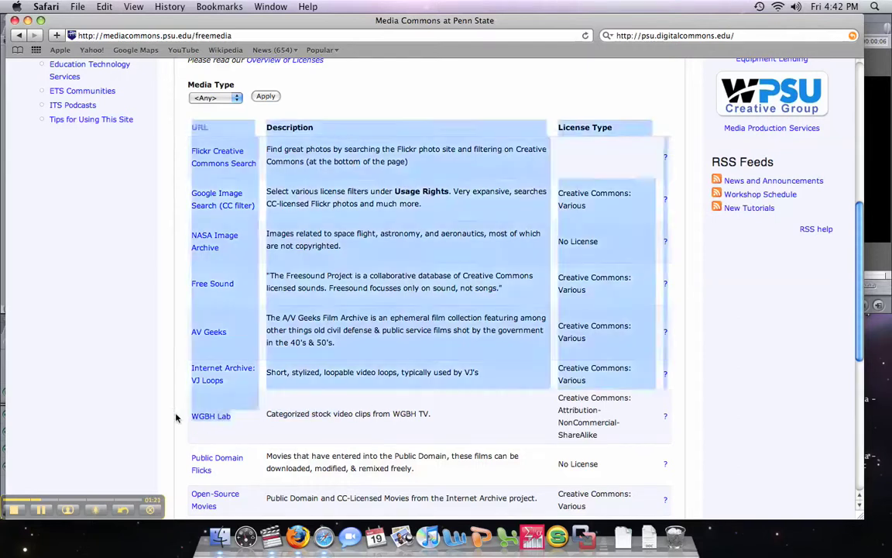
pyautogui.click(227, 433)
pyautogui.click(214, 419)
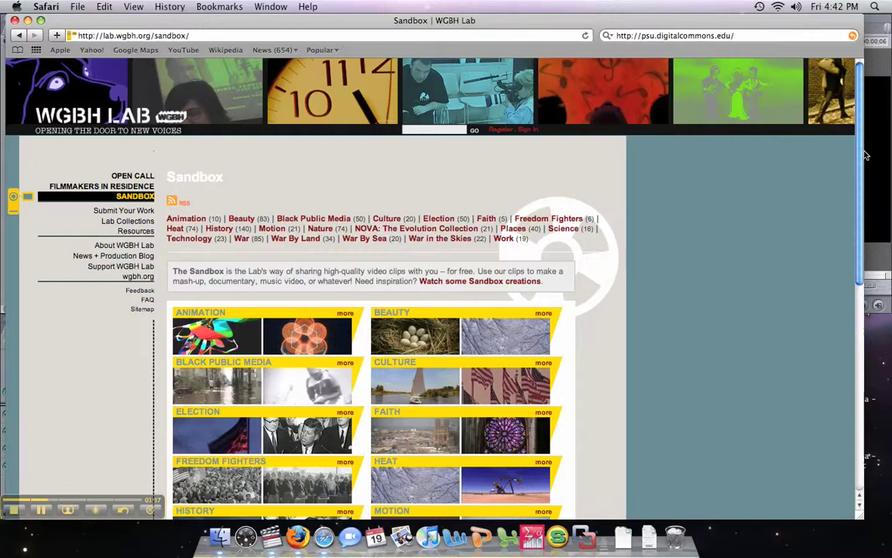
# Step: Open the Kennedy Nominated at Convention clip from the Election category of the Sandbox
pyautogui.moveTo(862, 152); pyautogui.dragTo(862, 195)
pyautogui.scroll(-2, 860, 192)
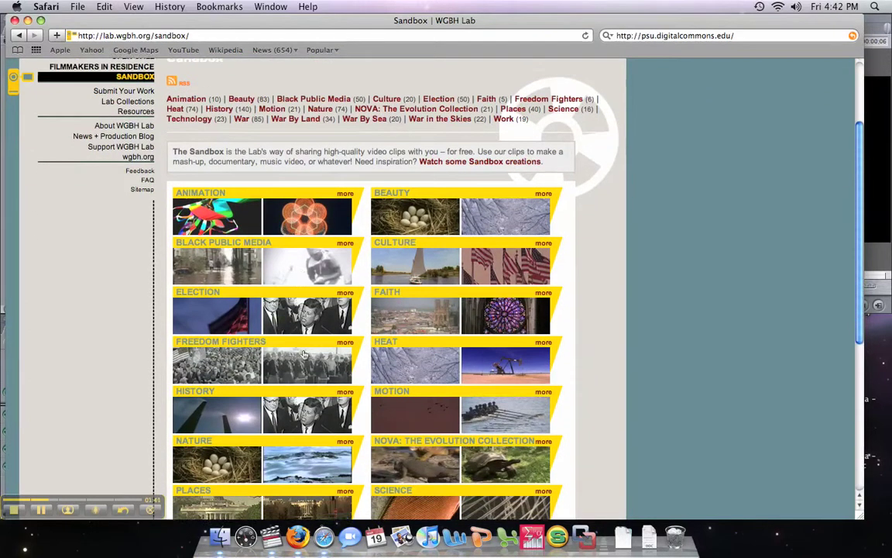
pyautogui.click(308, 311)
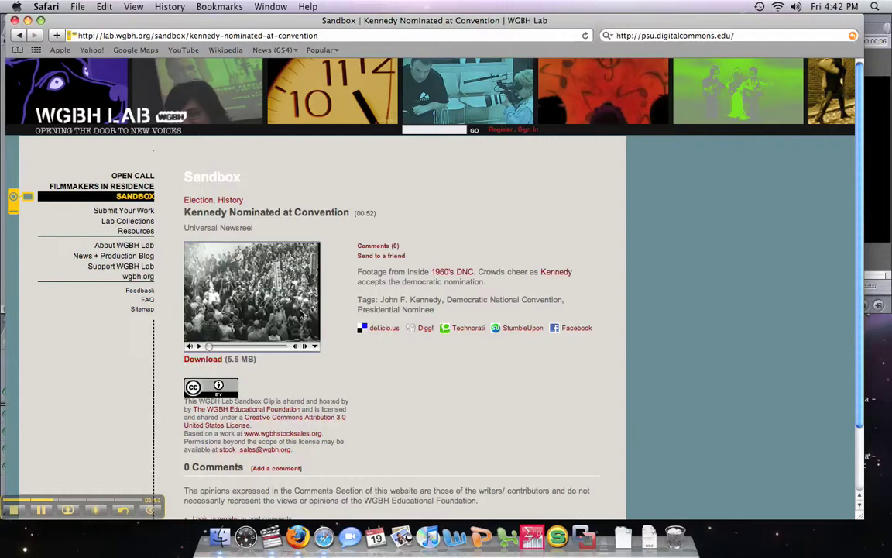
# Step: Download the clip kennedy_nominated.mov and close the movie player window that opens with it
pyautogui.click(205, 358)
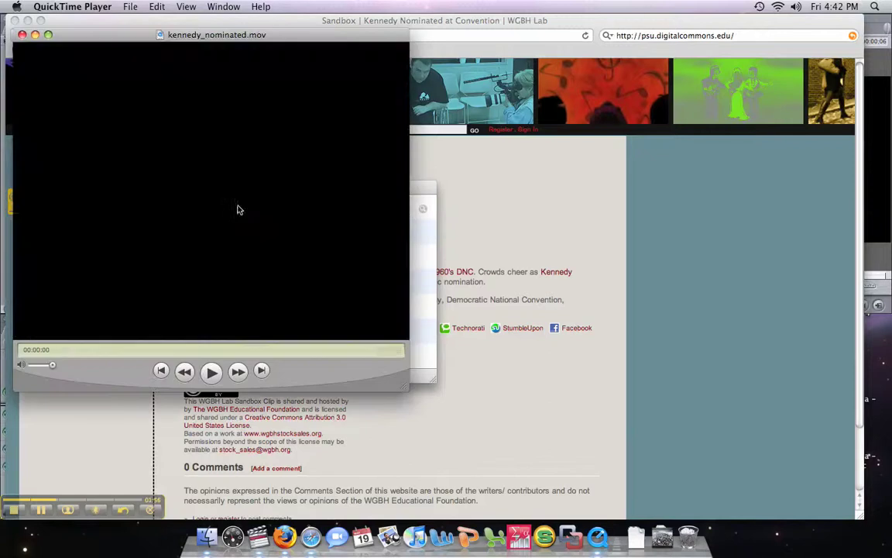
pyautogui.click(22, 35)
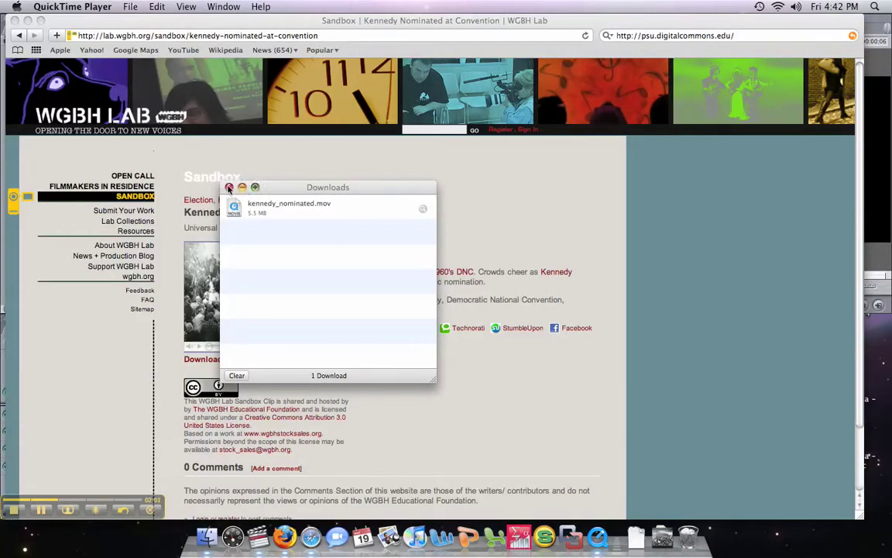
pyautogui.click(242, 208)
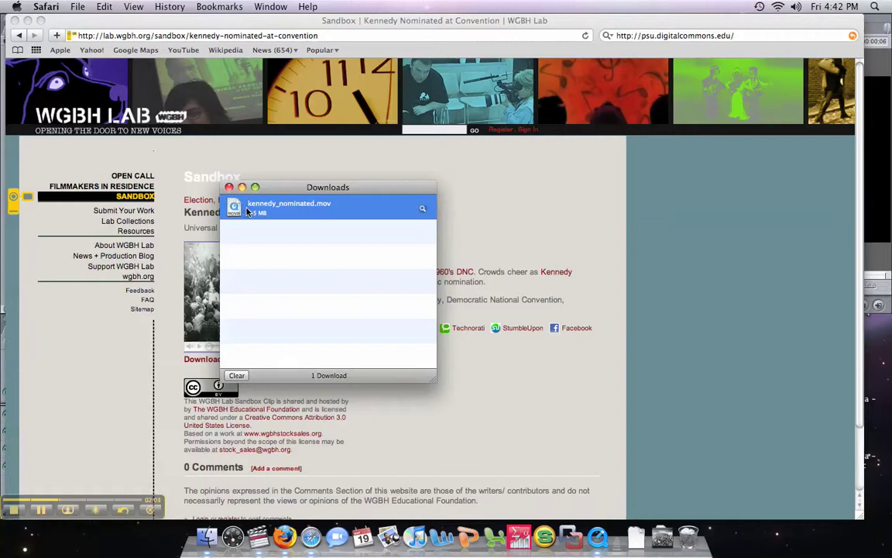
pyautogui.rightClick(247, 211)
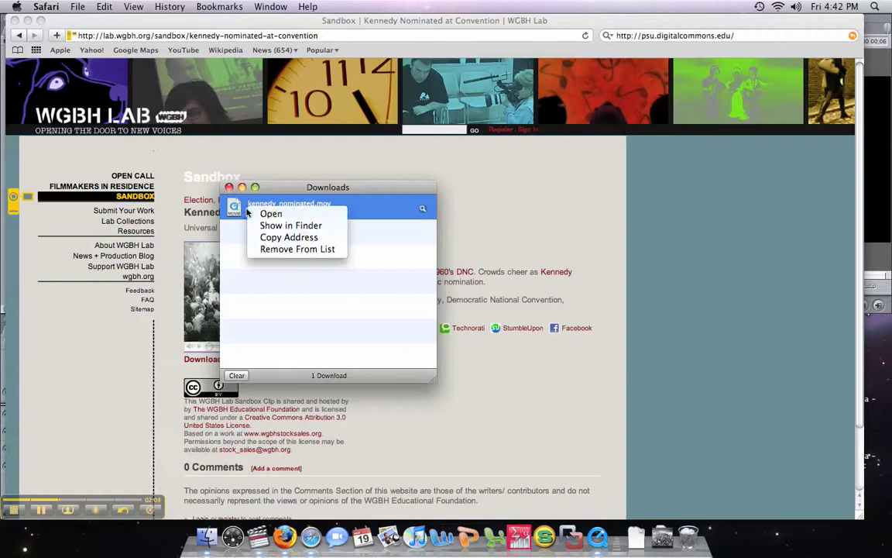
pyautogui.click(291, 225)
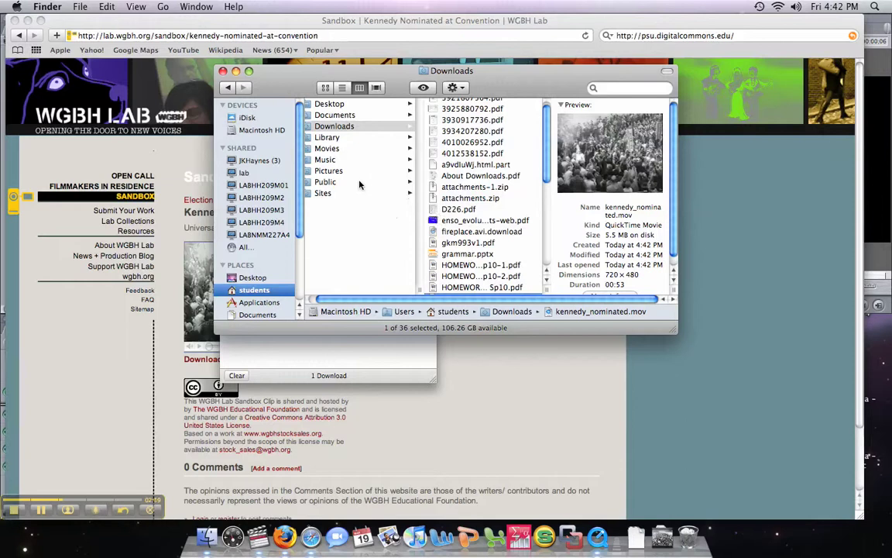
pyautogui.scroll(-5, 302, 223)
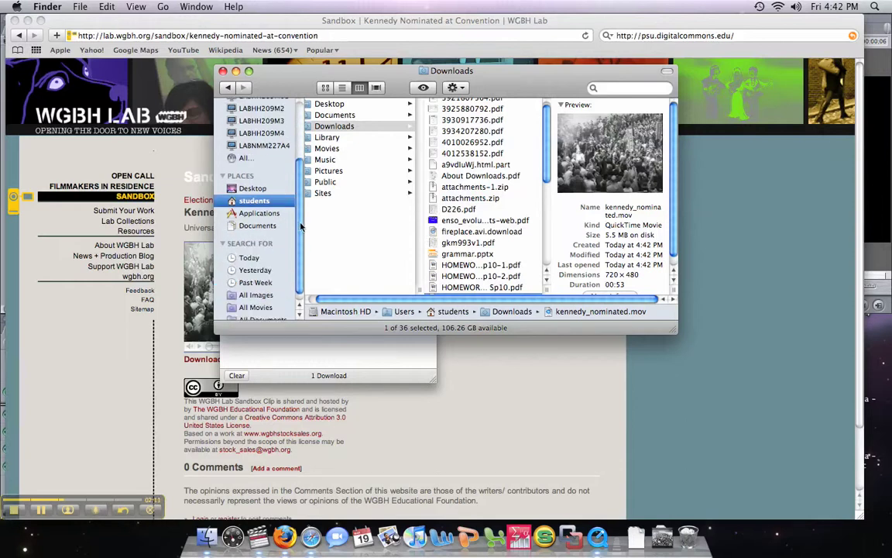
pyautogui.scroll(5, 302, 223)
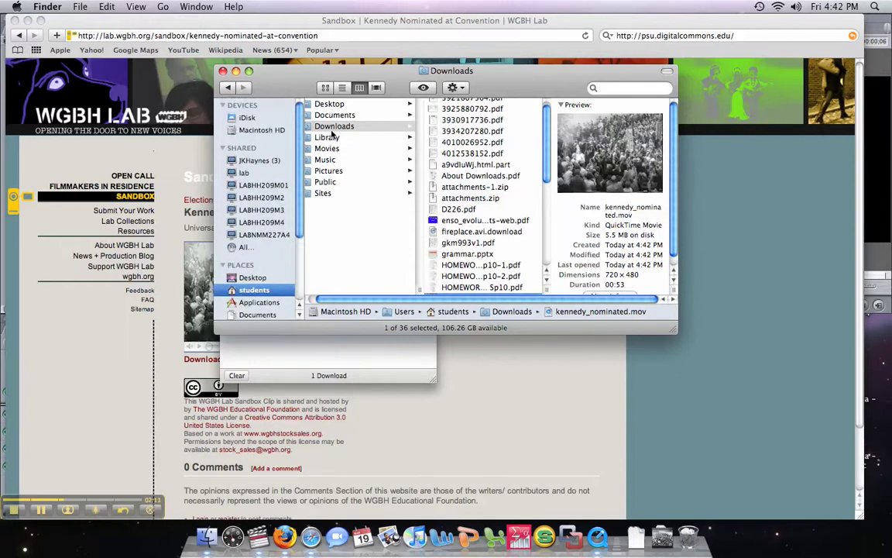
pyautogui.click(223, 71)
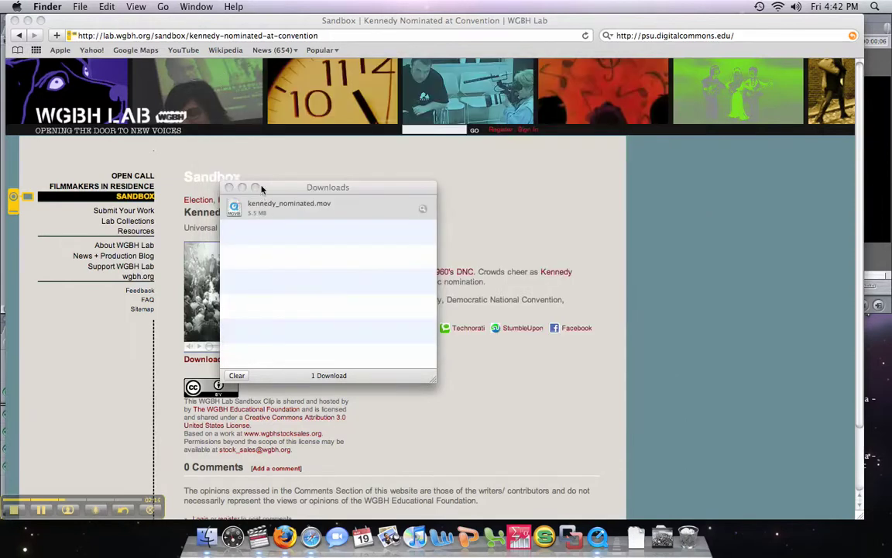
# Step: Reveal the downloaded kennedy_nominated.mov in Finder and move it into the Final Cut Tutorial folder on the Desktop
pyautogui.click(262, 214)
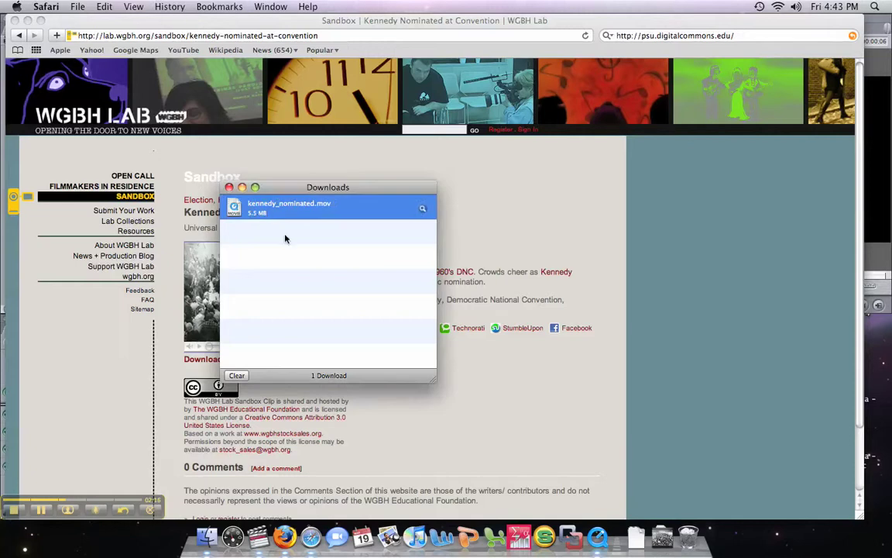
pyautogui.rightClick(269, 213)
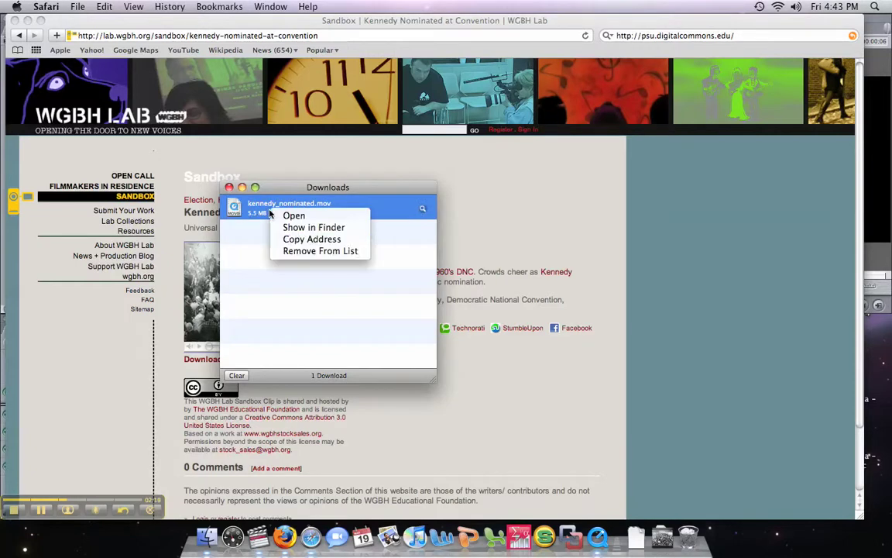
pyautogui.click(303, 228)
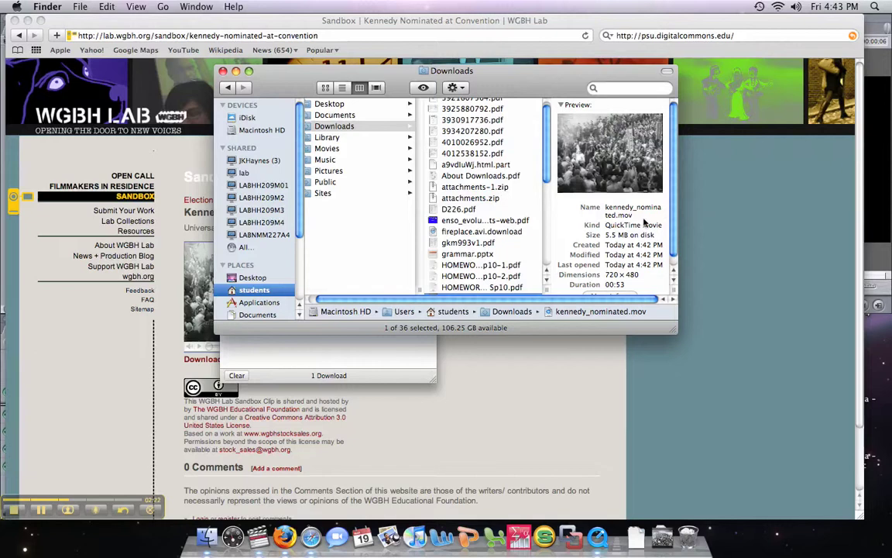
pyautogui.scroll(-2, 546, 174)
pyautogui.scroll(-3, 546, 175)
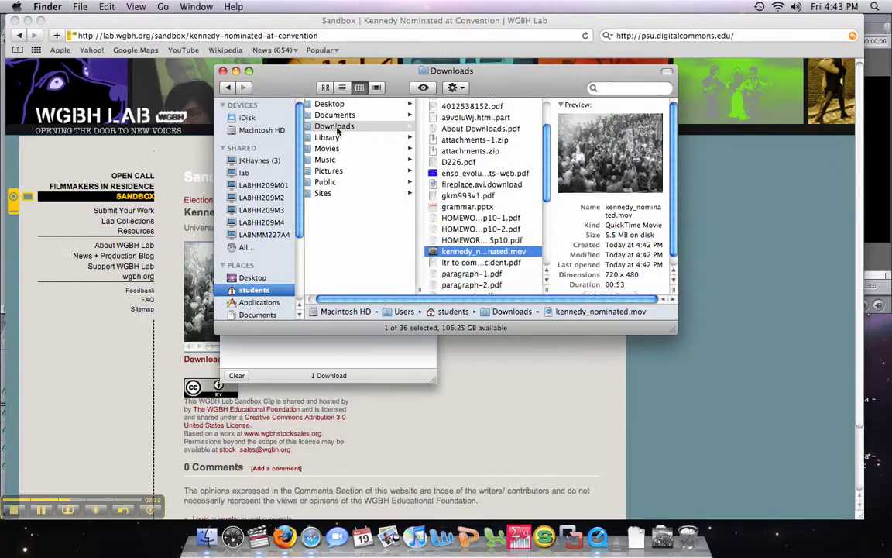
pyautogui.moveTo(480, 255); pyautogui.dragTo(488, 226)
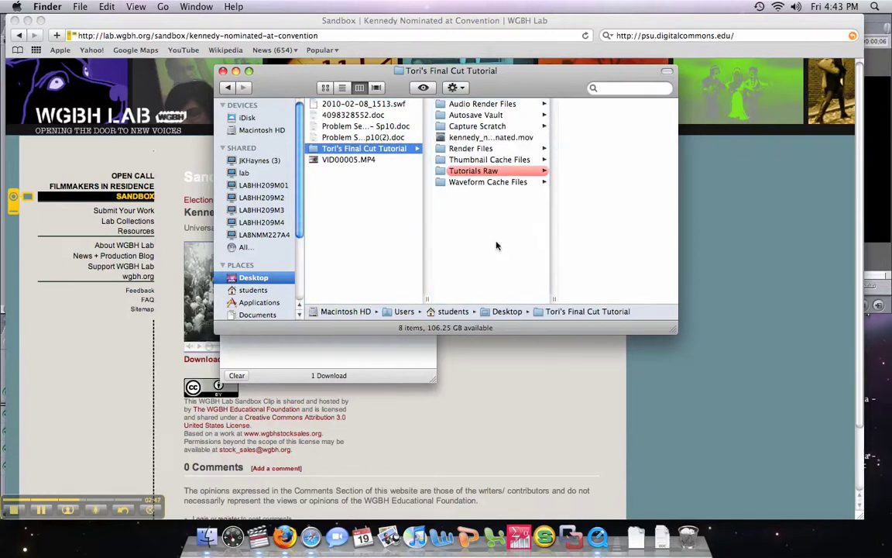
pyautogui.click(452, 138)
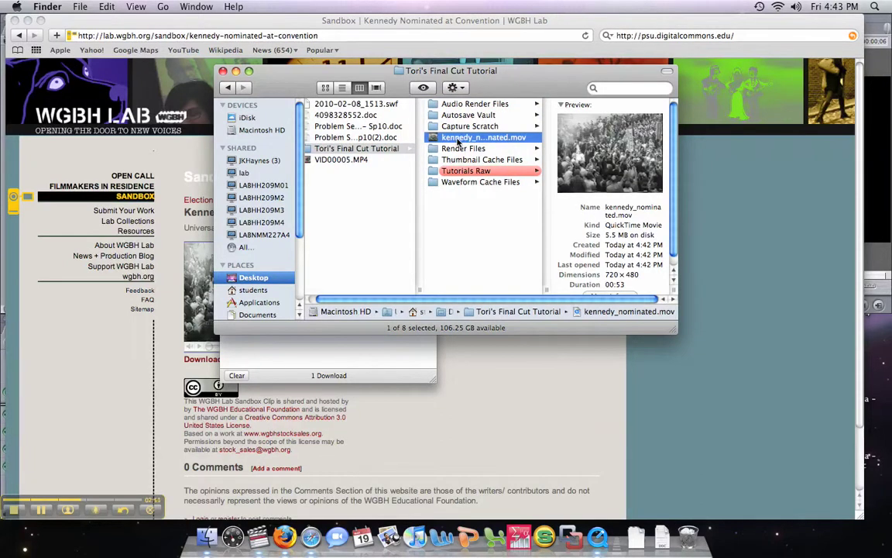
pyautogui.moveTo(458, 140); pyautogui.dragTo(459, 141)
# Step: Close Safari's Downloads window and minimize the WGBH Lab page to uncover the Final Cut Pro project
pyautogui.click(290, 350)
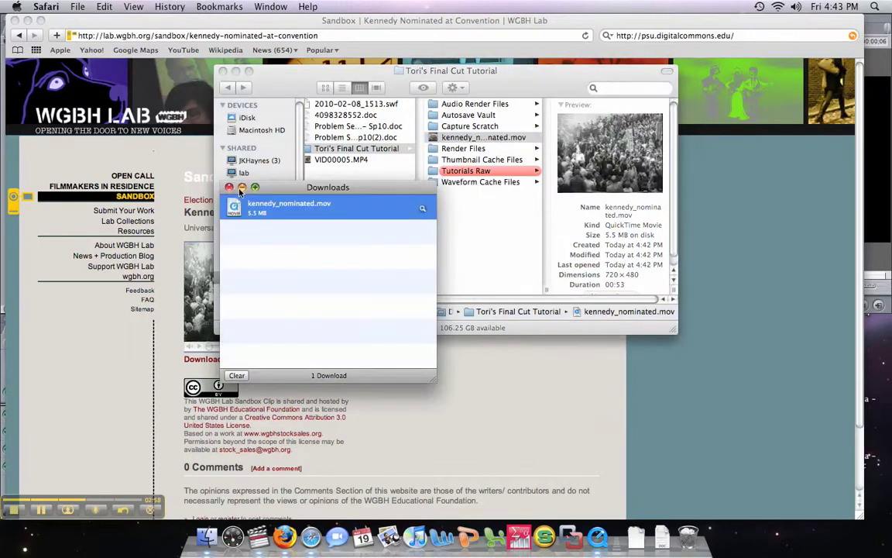
pyautogui.click(229, 187)
pyautogui.press('super+m')
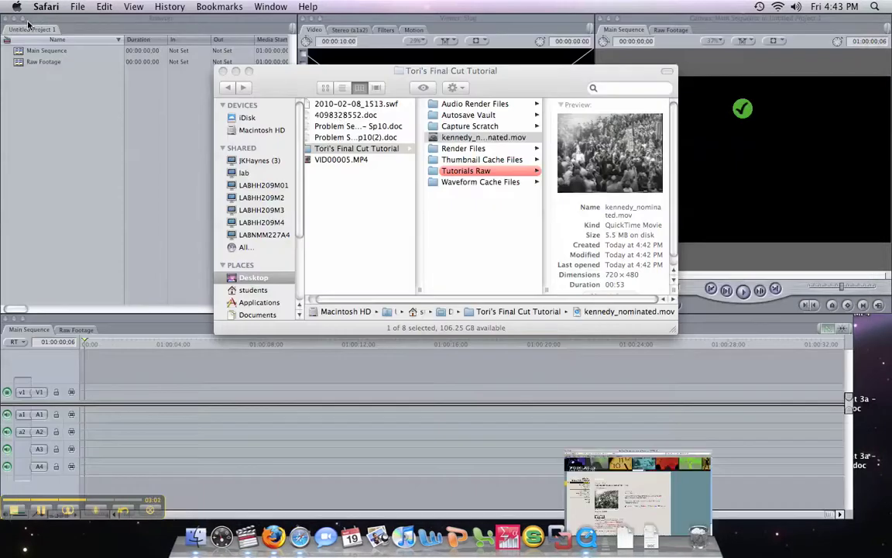
# Step: Import kennedy_nominated.mov from the Finder folder into the Final Cut Pro project's Browser
pyautogui.click(178, 166)
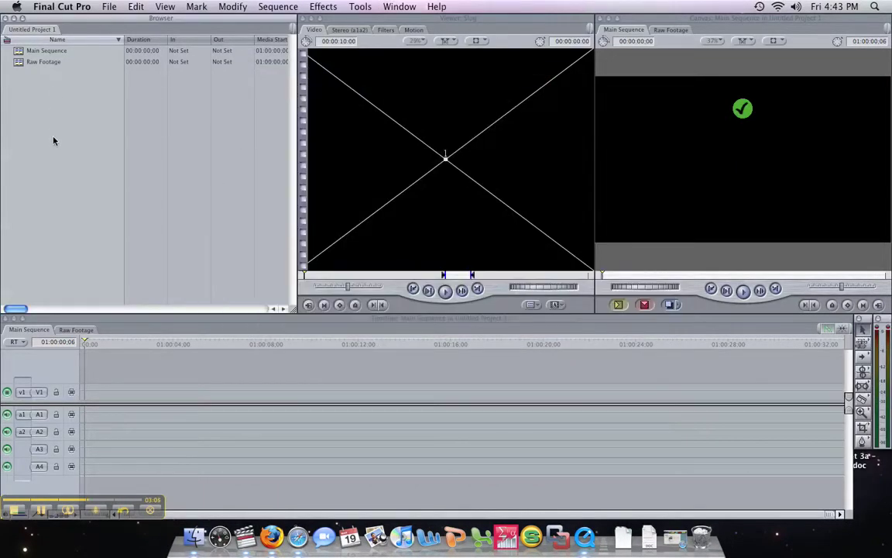
pyautogui.click(183, 512)
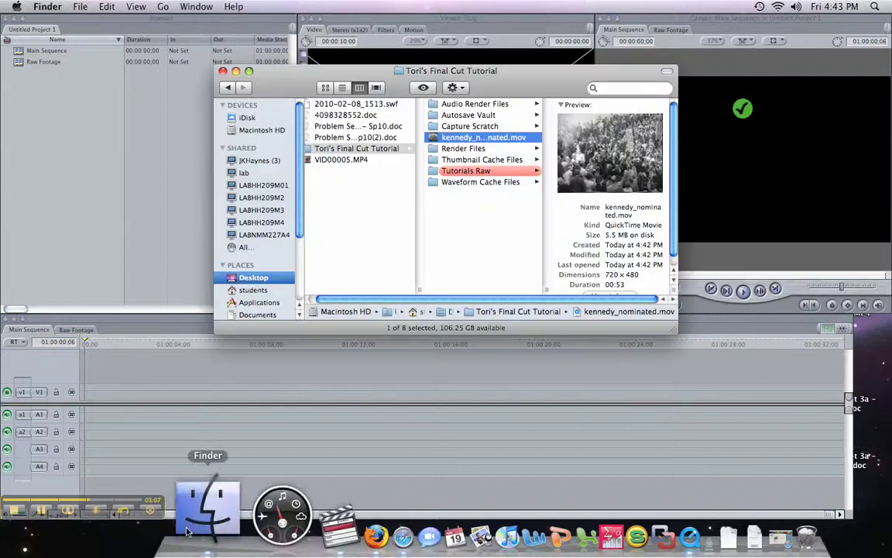
pyautogui.moveTo(469, 142); pyautogui.dragTo(50, 105)
pyautogui.click(120, 123)
pyautogui.click(62, 51)
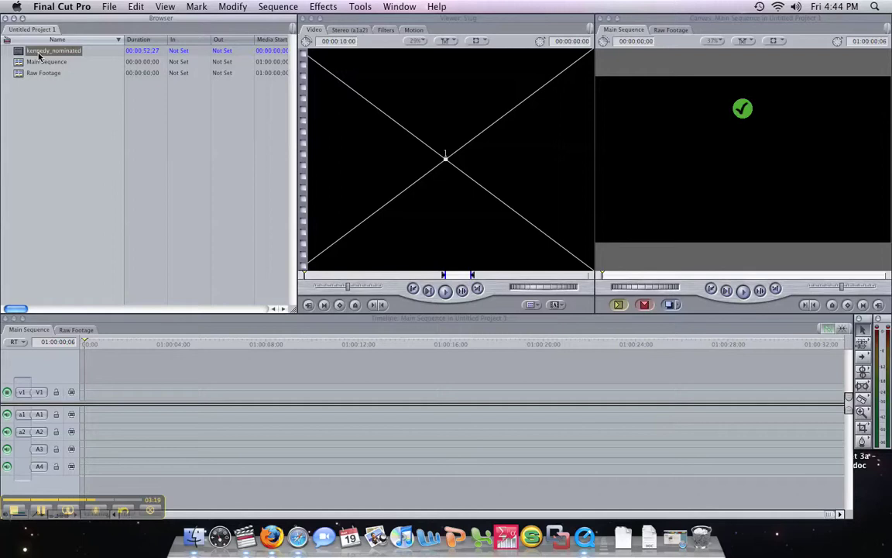
# Step: Place the kennedy_nominated clip at the start of track V1 in Main Sequence and accept matching the sequence settings to the clip
pyautogui.moveTo(81, 53); pyautogui.dragTo(131, 194)
pyautogui.moveTo(196, 322); pyautogui.dragTo(89, 389)
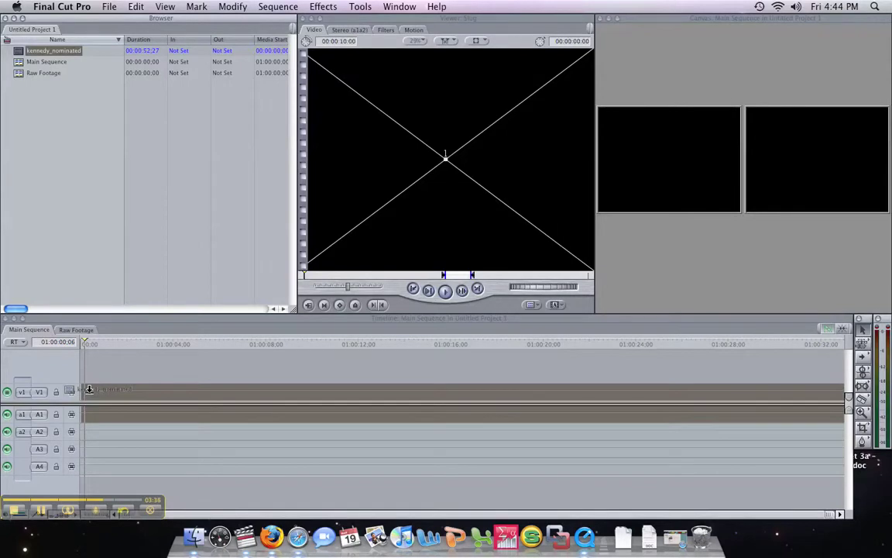
pyautogui.moveTo(85, 390)
pyautogui.mouseDown()
pyautogui.moveTo(108, 391)
pyautogui.moveTo(83, 395)
pyautogui.mouseUp()
pyautogui.moveTo(83, 389); pyautogui.dragTo(83, 387)
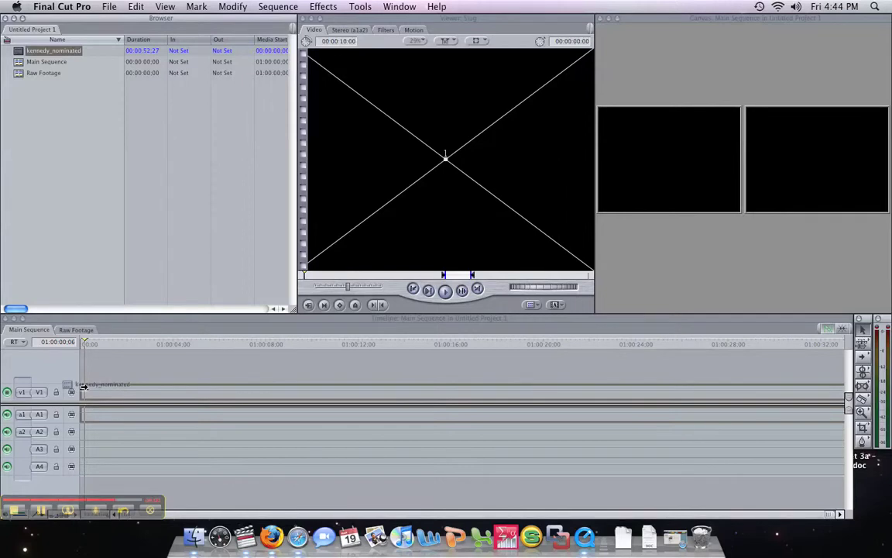
pyautogui.moveTo(83, 388); pyautogui.dragTo(83, 393)
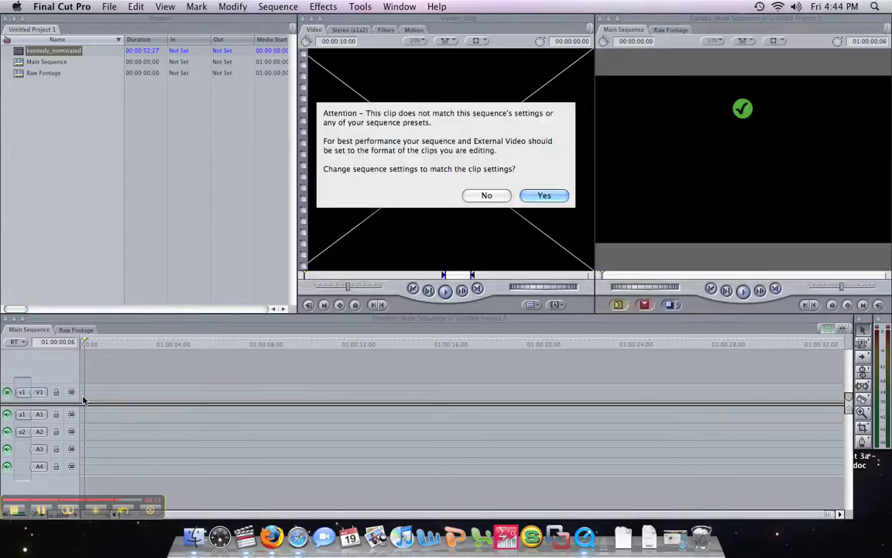
pyautogui.click(544, 196)
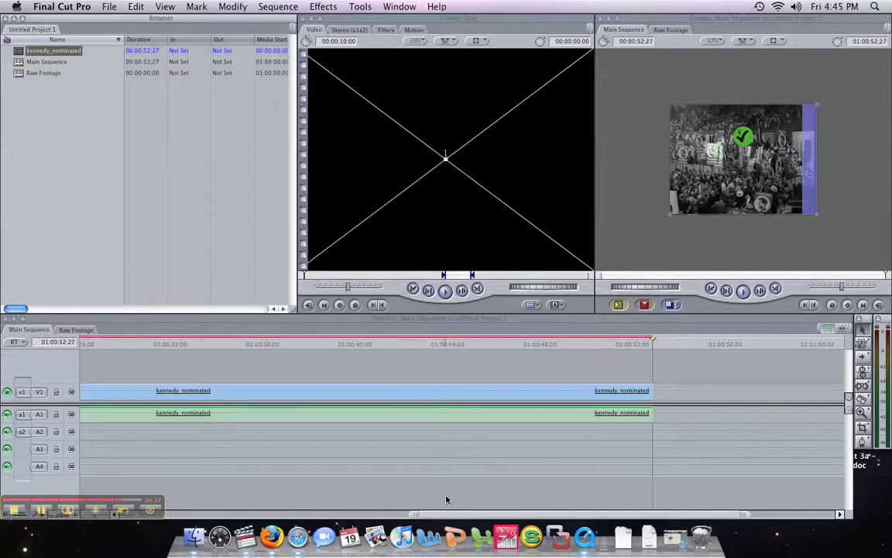
# Step: Enlarge the Canvas display to 67% and scrub the playhead through the kennedy_nominated clip in Main Sequence
pyautogui.moveTo(479, 515); pyautogui.dragTo(199, 502)
pyautogui.moveTo(486, 513); pyautogui.dragTo(625, 513)
pyautogui.moveTo(745, 496); pyautogui.dragTo(365, 355)
pyautogui.click(713, 41)
pyautogui.click(728, 50)
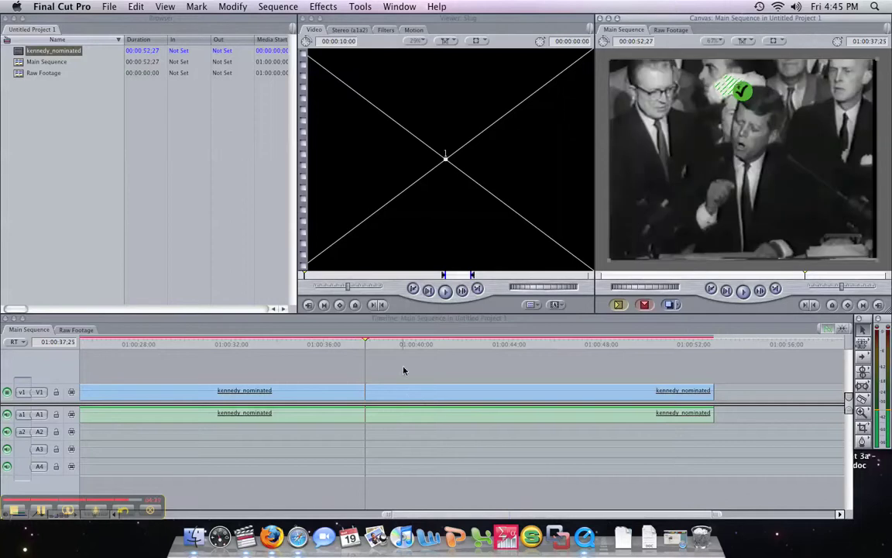
pyautogui.moveTo(364, 340); pyautogui.dragTo(334, 358)
pyautogui.moveTo(278, 362); pyautogui.dragTo(222, 350)
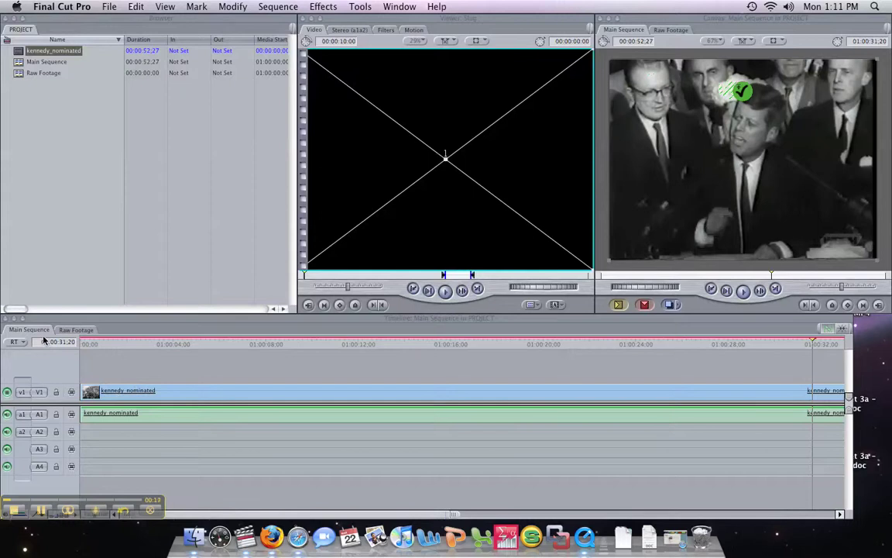
pyautogui.click(75, 330)
pyautogui.click(35, 330)
pyautogui.click(149, 394)
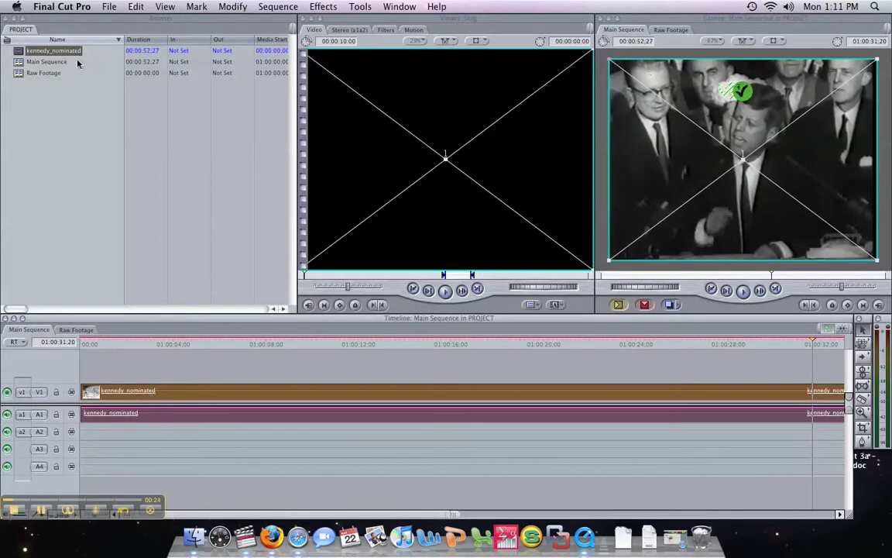
pyautogui.moveTo(49, 56)
pyautogui.mouseDown()
pyautogui.moveTo(166, 353)
pyautogui.moveTo(120, 345)
pyautogui.moveTo(116, 364)
pyautogui.moveTo(85, 345)
pyautogui.moveTo(66, 353)
pyautogui.moveTo(95, 219)
pyautogui.moveTo(51, 51)
pyautogui.mouseUp()
pyautogui.moveTo(202, 450); pyautogui.dragTo(161, 378)
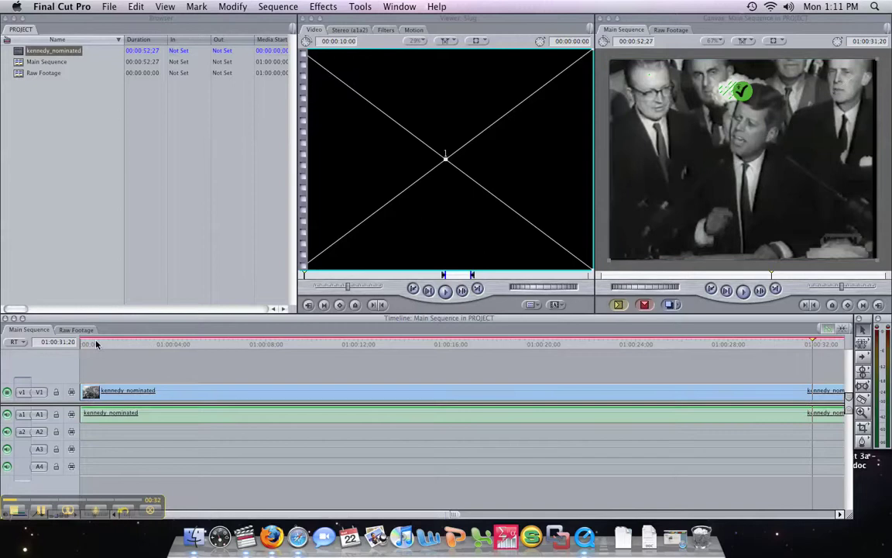
# Step: Return the playhead to the start of Main Sequence and preview the unrendered kennedy_nominated clip for several seconds
pyautogui.moveTo(89, 340)
pyautogui.click(136, 419)
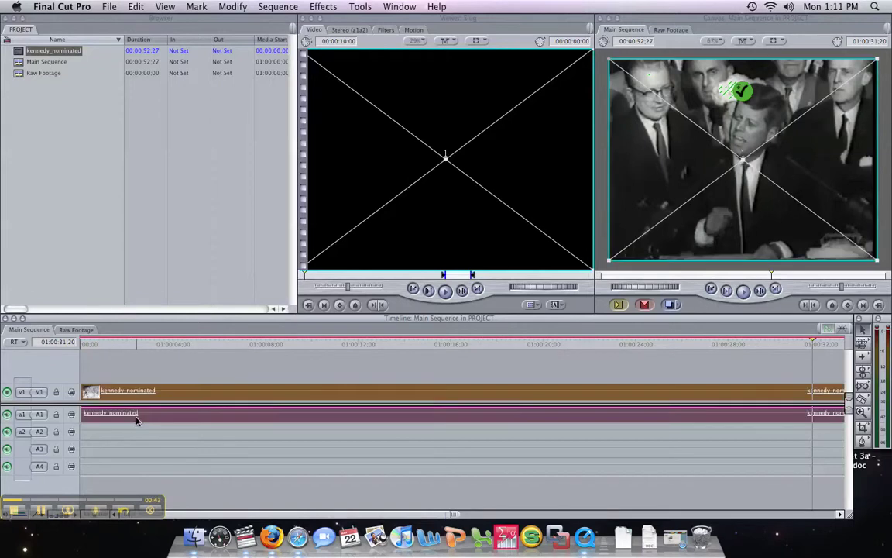
pyautogui.click(129, 340)
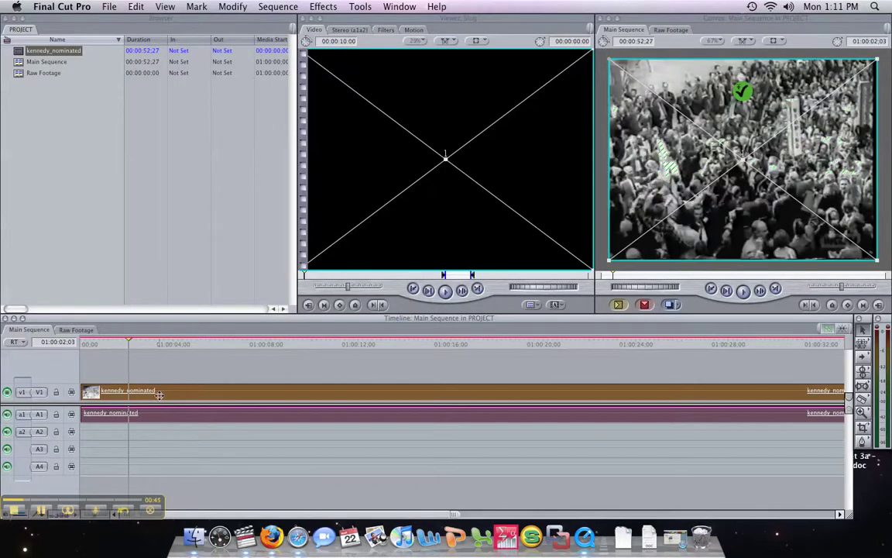
pyautogui.moveTo(130, 343); pyautogui.dragTo(66, 348)
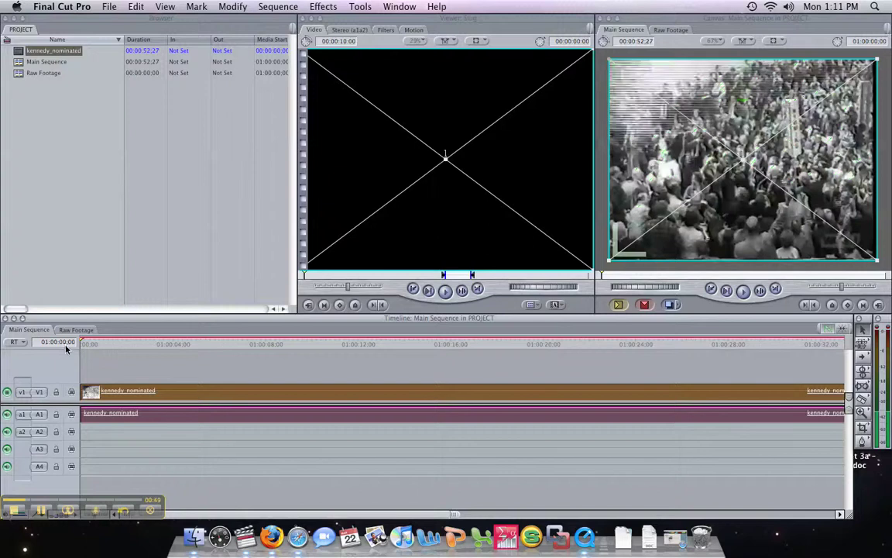
pyautogui.press('space')
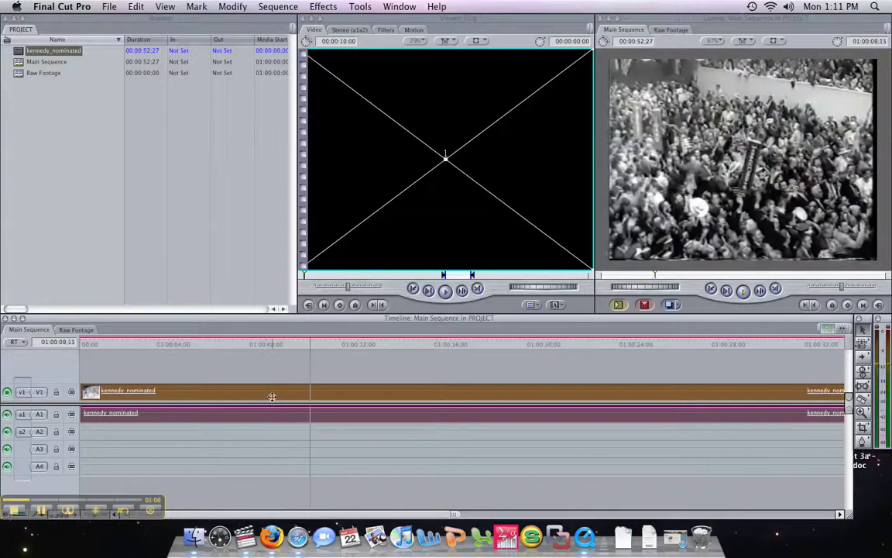
pyautogui.click(268, 399)
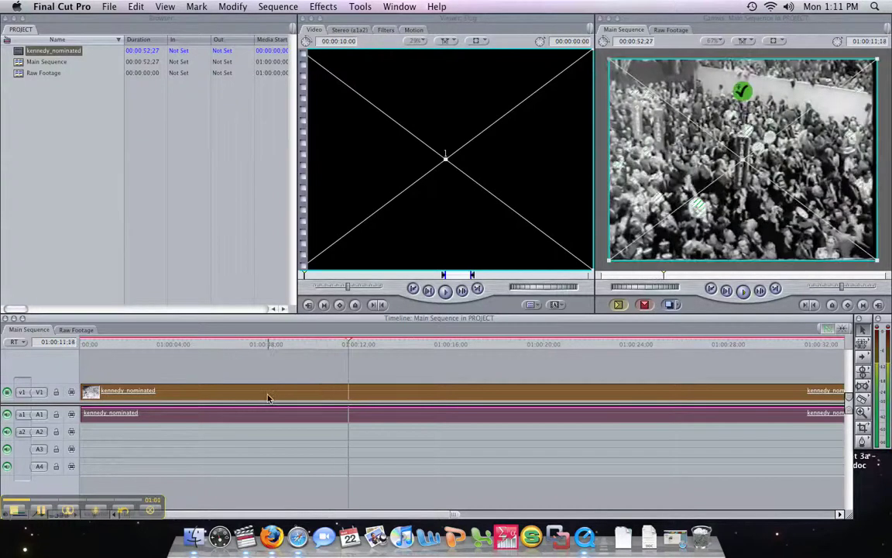
# Step: Select the kennedy_nominated clip in the Main Sequence timeline and render it
pyautogui.click(260, 376)
pyautogui.click(261, 396)
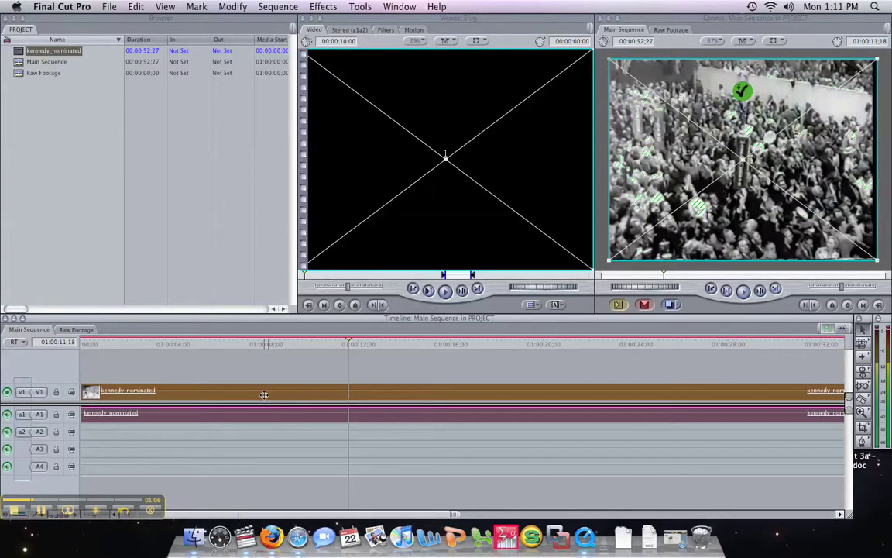
pyautogui.press('super+alt+r')
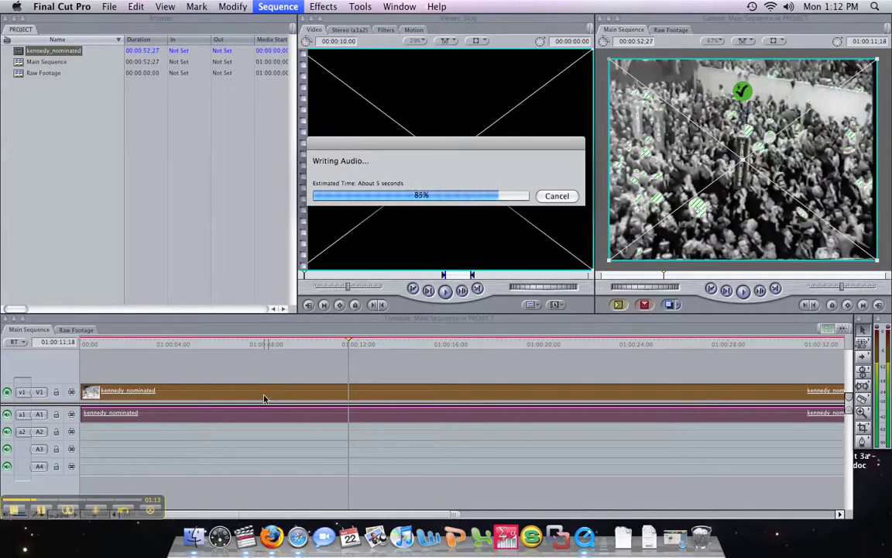
# Step: Play the rendered kennedy_nominated clip from the start of Main Sequence with the system volume raised
pyautogui.moveTo(348, 340); pyautogui.dragTo(42, 323)
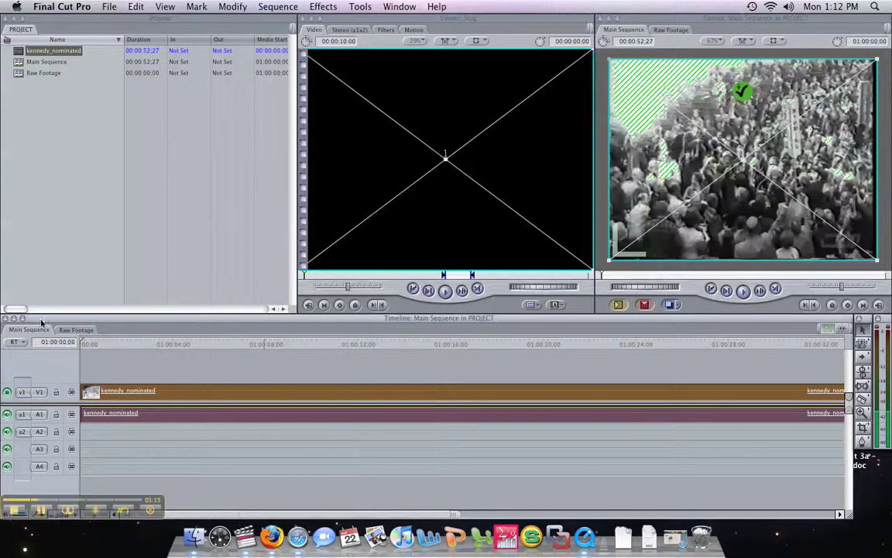
pyautogui.press('space')
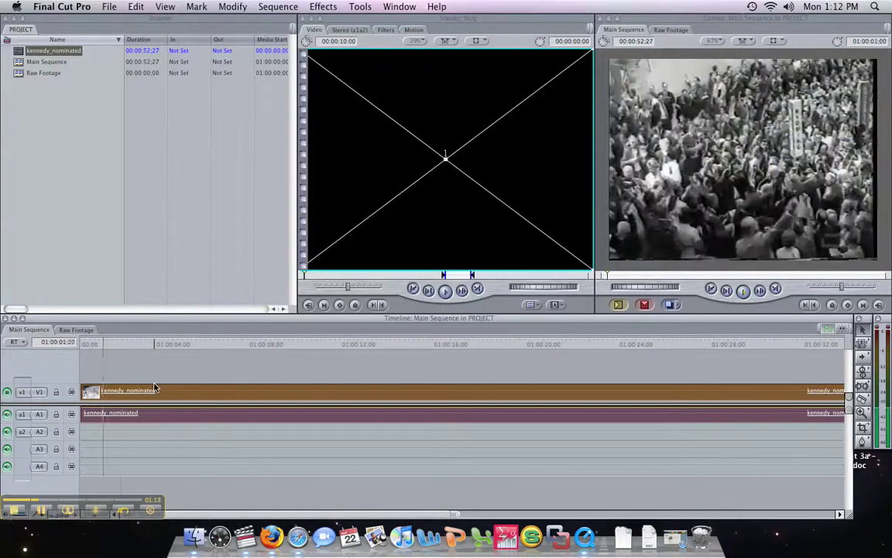
pyautogui.press('XF86AudioRaiseVolume')
pyautogui.press('XF86AudioRaiseVolume')
pyautogui.press('XF86AudioRaiseVolume')
pyautogui.press('XF86AudioRaiseVolume')
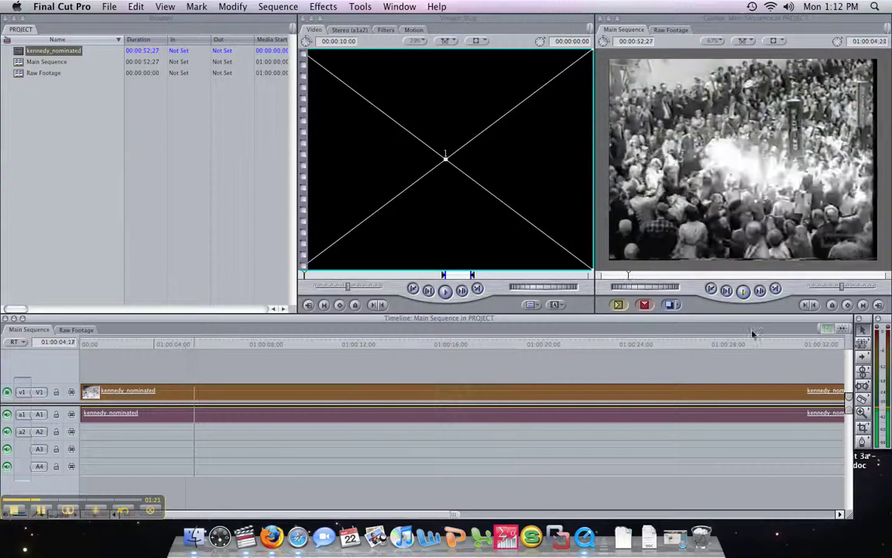
# Step: Stop playback, return to the start of Main Sequence and scrub the playhead to 01:00:02;19
pyautogui.click(683, 417)
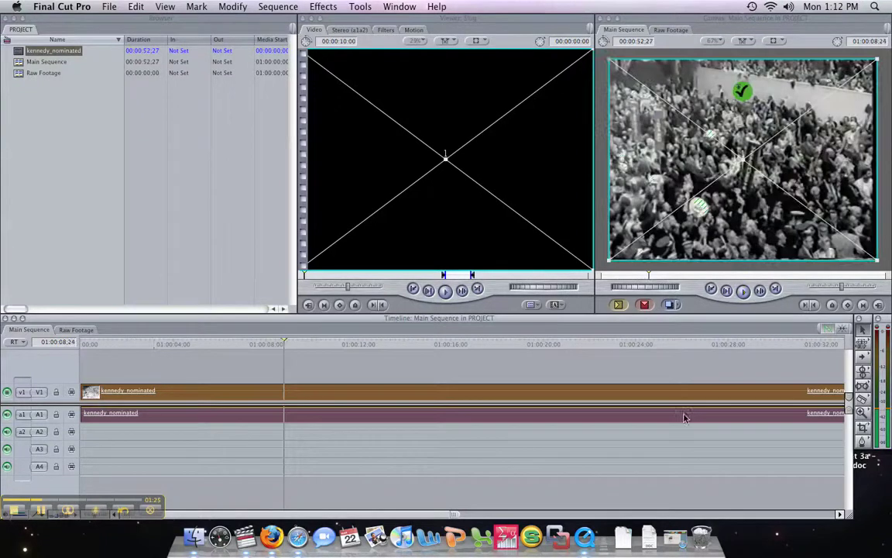
pyautogui.moveTo(284, 343); pyautogui.dragTo(62, 341)
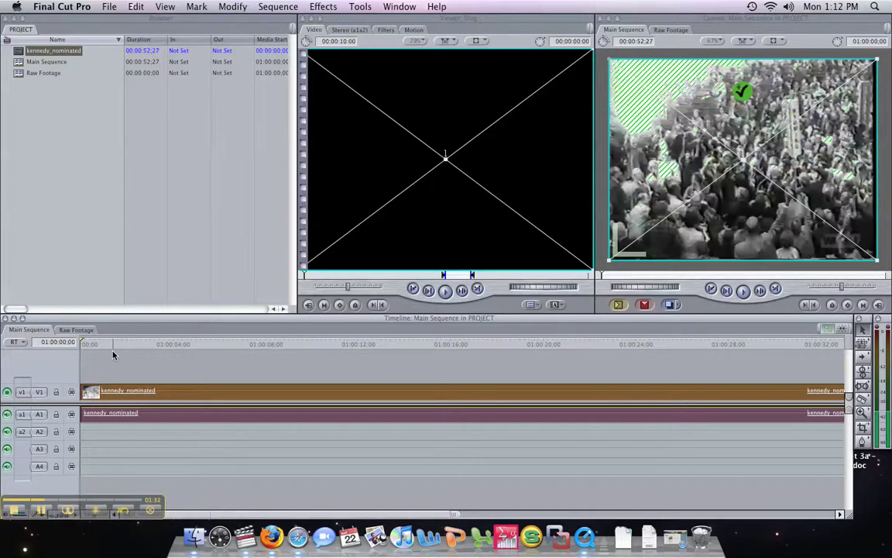
pyautogui.moveTo(82, 342); pyautogui.dragTo(141, 364)
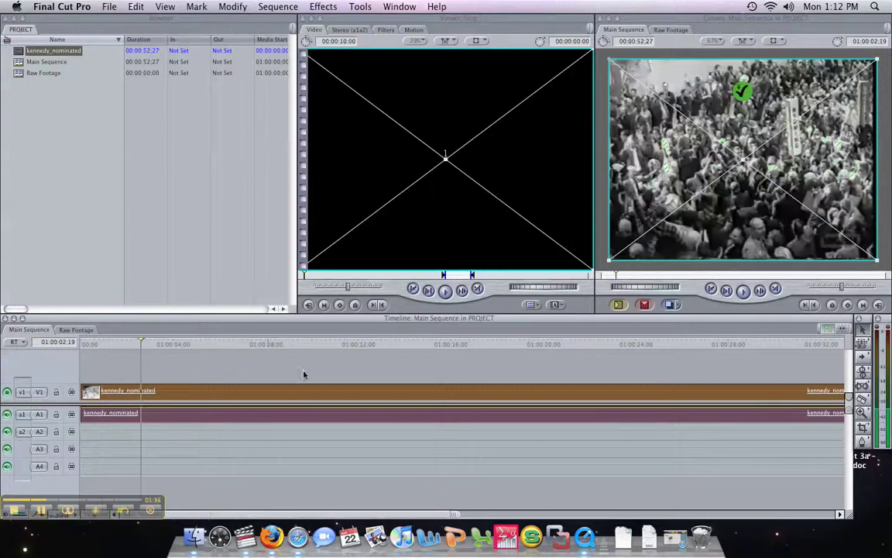
# Step: Split the kennedy_nominated clip in Main Sequence at about 8 seconds with the Razor Blade and select its first part
pyautogui.click(862, 402)
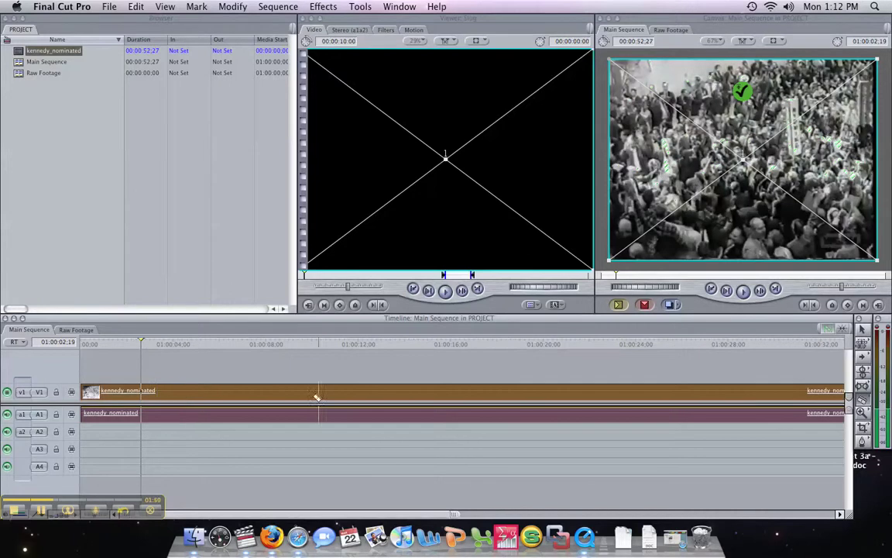
pyautogui.click(264, 396)
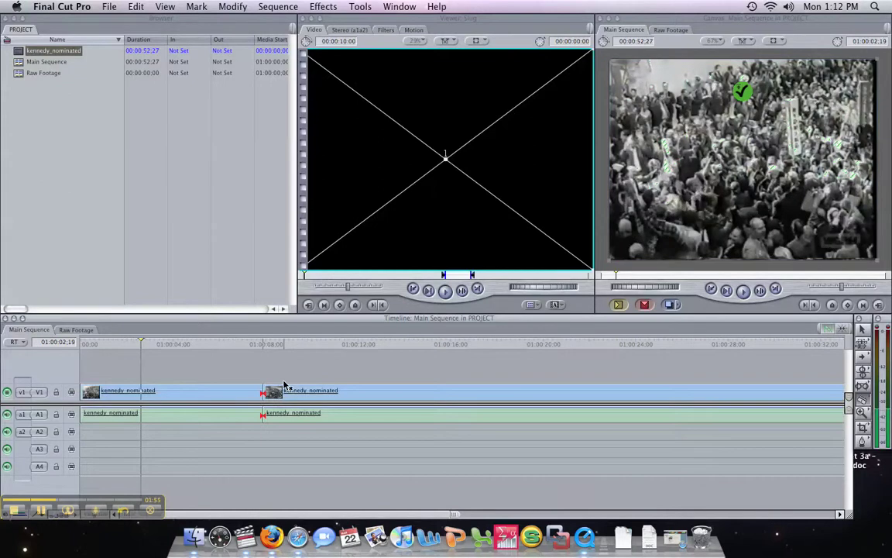
pyautogui.click(864, 332)
pyautogui.click(231, 393)
pyautogui.moveTo(231, 391); pyautogui.dragTo(202, 391)
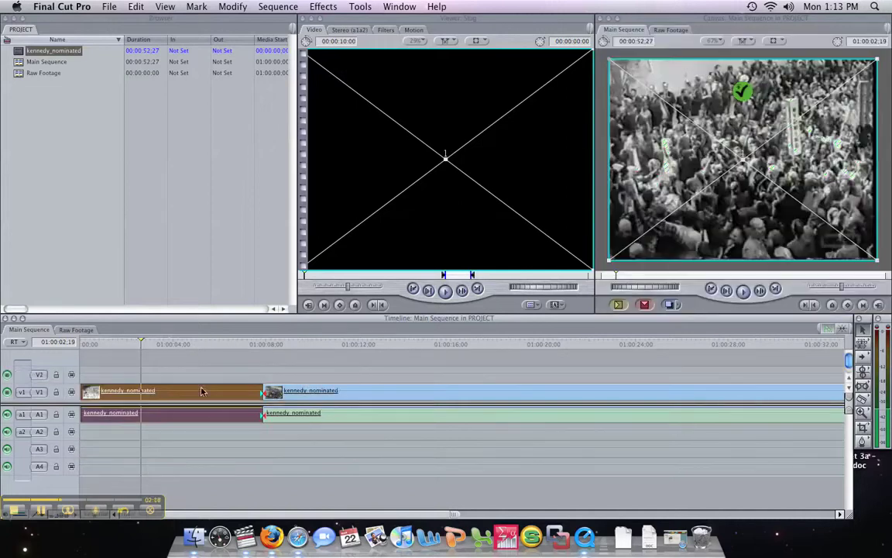
# Step: Delete the second part of the split kennedy_nominated clip and return the playhead to the start of Main Sequence
pyautogui.click(224, 364)
pyautogui.click(253, 343)
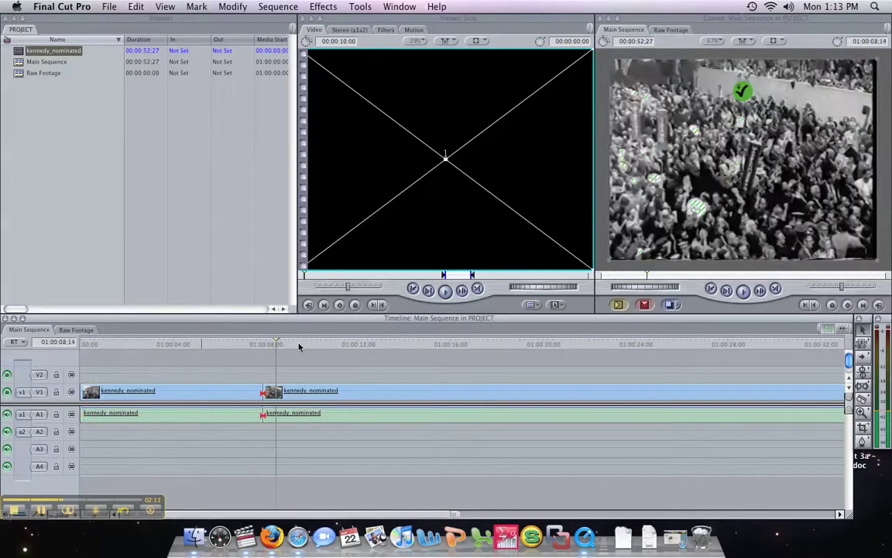
pyautogui.click(273, 344)
pyautogui.click(315, 399)
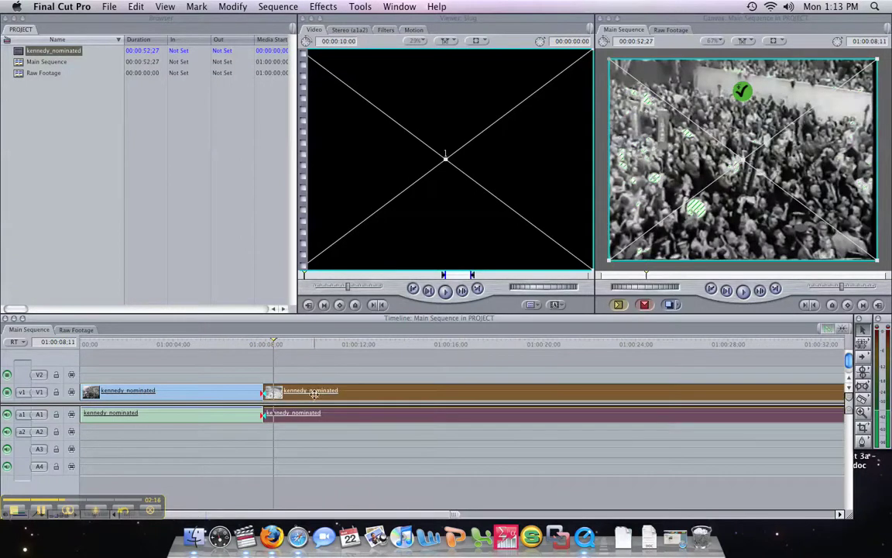
pyautogui.press('Delete')
pyautogui.moveTo(260, 344); pyautogui.dragTo(48, 346)
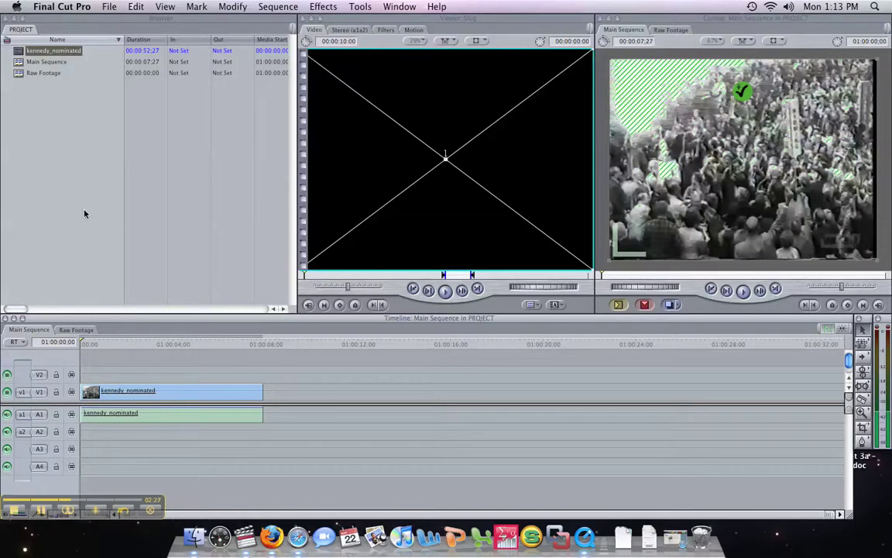
# Step: Examine the available video transition categories and the Blur, Image Control and Border video filters
pyautogui.click(329, 8)
pyautogui.click(330, 7)
pyautogui.click(329, 7)
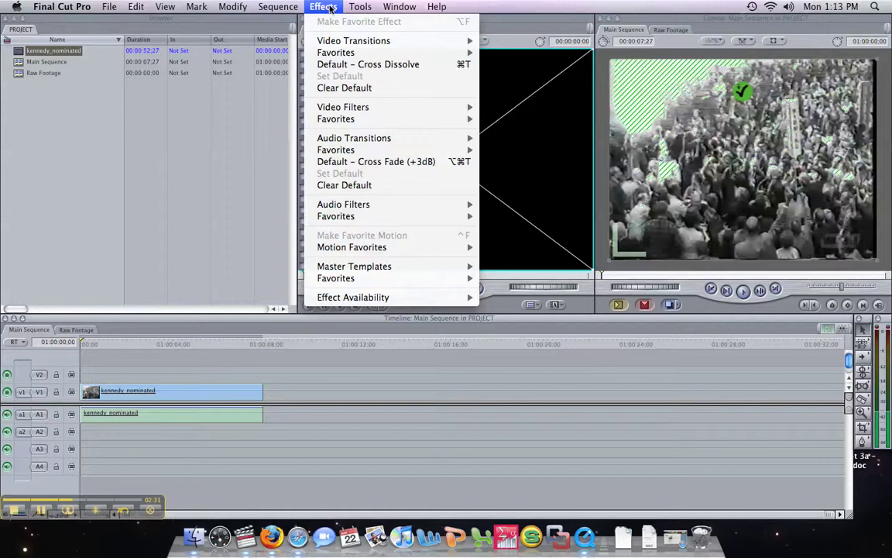
pyautogui.moveTo(346, 42)
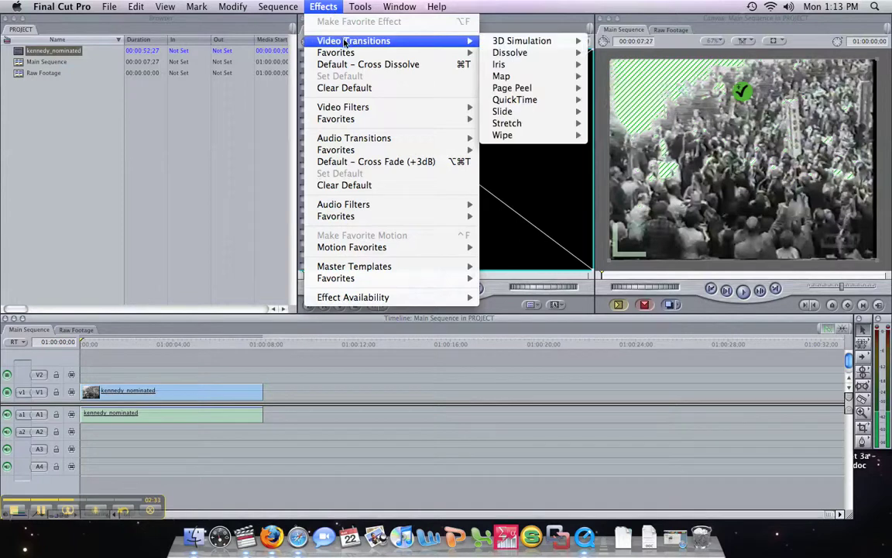
pyautogui.moveTo(342, 110)
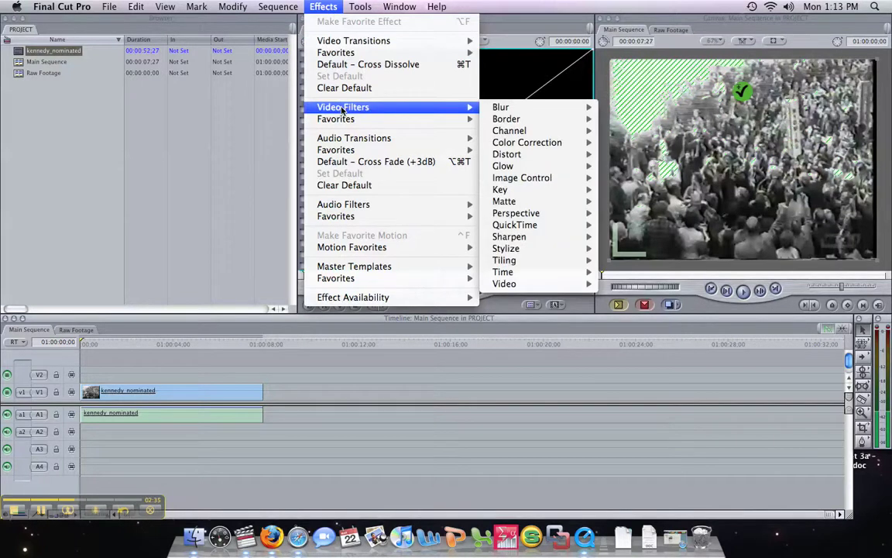
pyautogui.moveTo(517, 111)
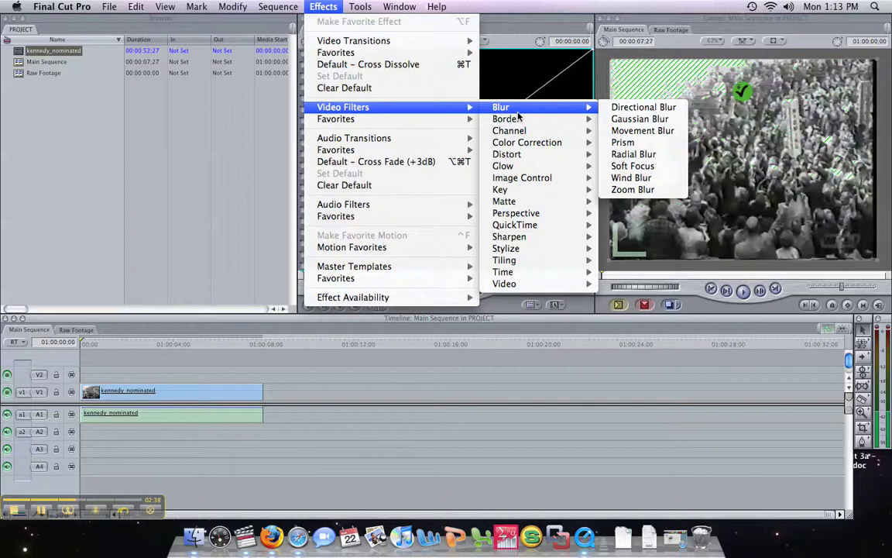
pyautogui.moveTo(516, 179)
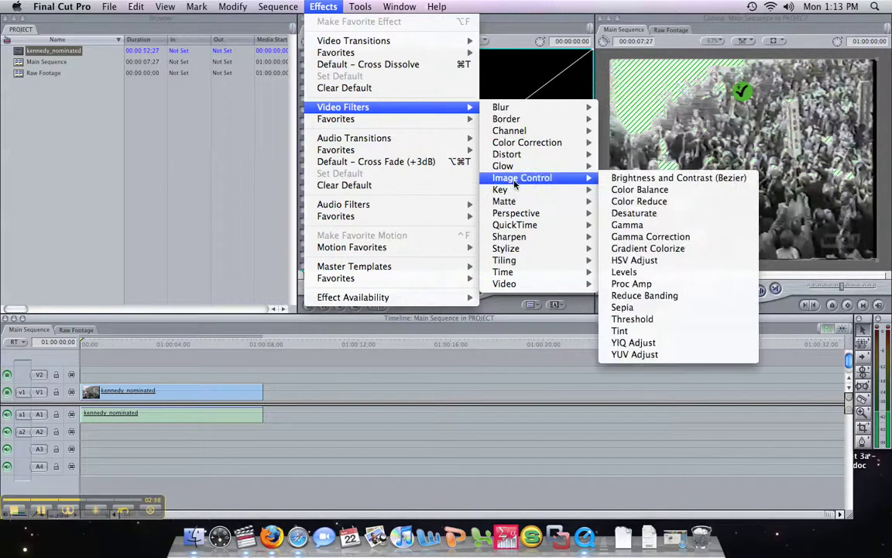
pyautogui.moveTo(517, 159)
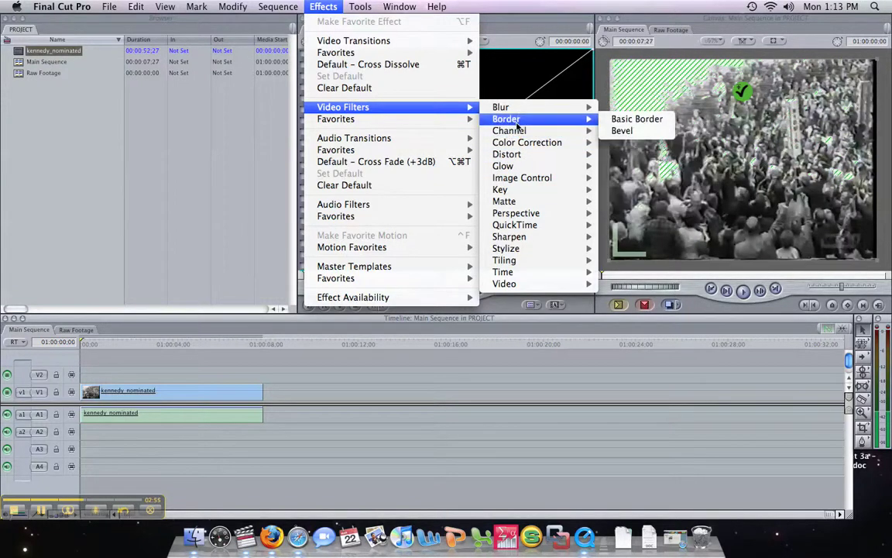
pyautogui.click(242, 341)
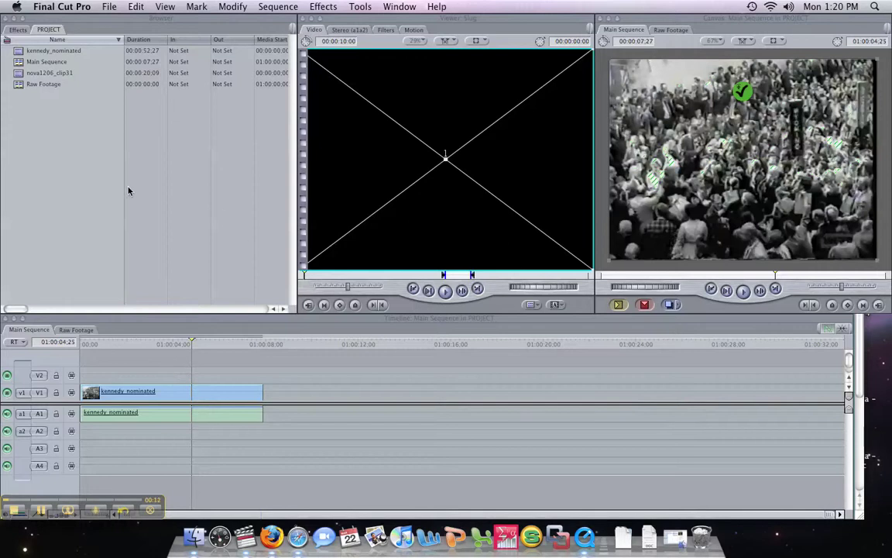
# Step: Place nova1206_clip31 on track V2 above the kennedy_nominated clip at the start of Main Sequence
pyautogui.click(139, 404)
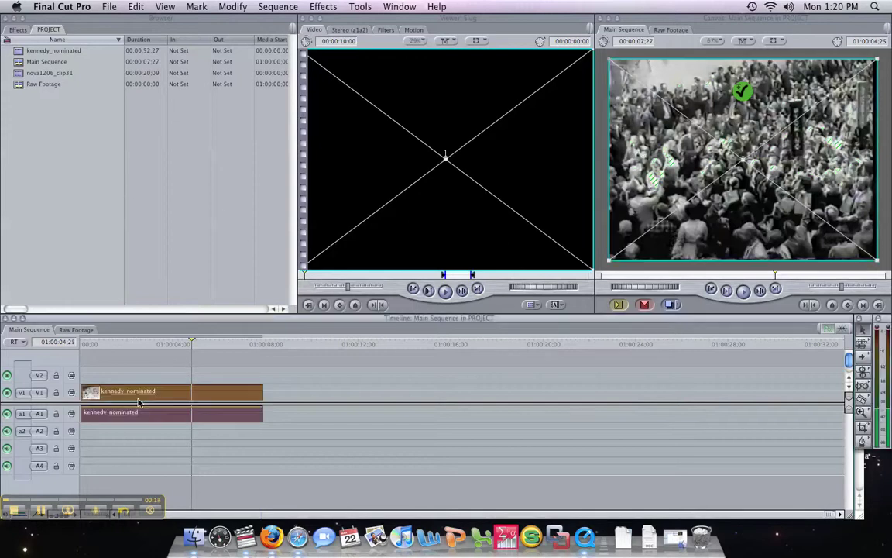
pyautogui.moveTo(193, 342); pyautogui.dragTo(109, 343)
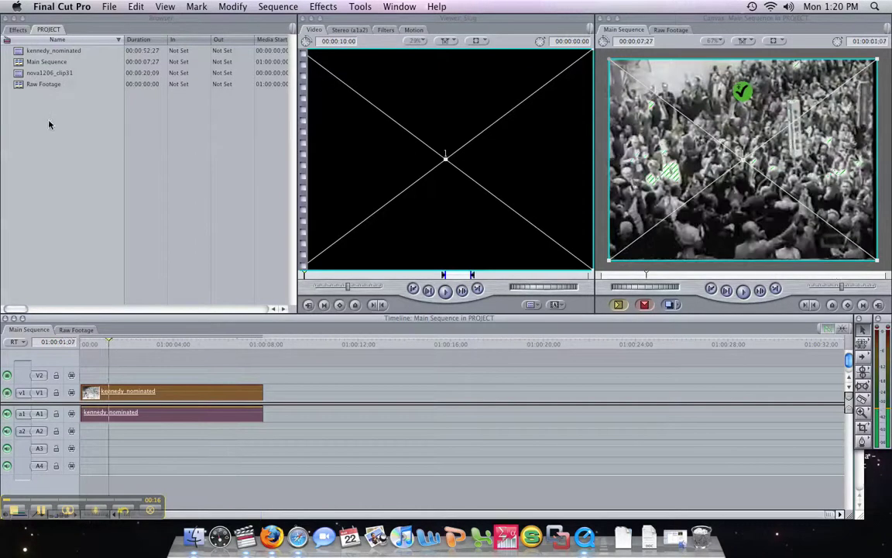
pyautogui.click(38, 74)
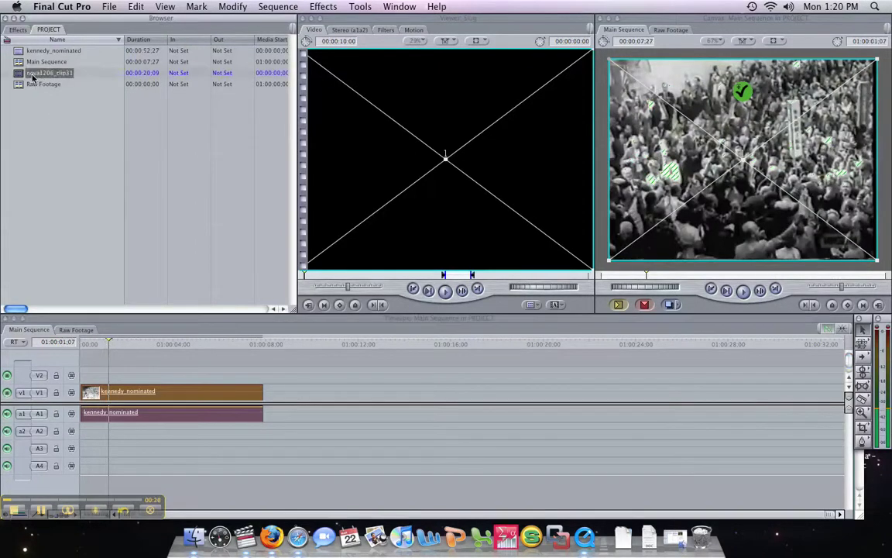
pyautogui.moveTo(39, 75); pyautogui.dragTo(86, 374)
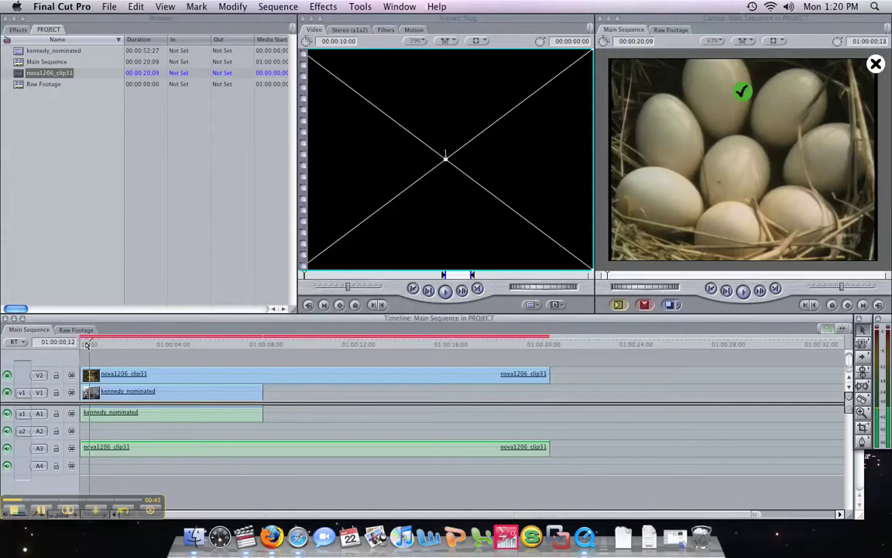
# Step: Scrub the playhead through the stacked nova1206_clip31 and kennedy_nominated clips in Main Sequence
pyautogui.click(81, 345)
pyautogui.moveTo(81, 345); pyautogui.dragTo(206, 364)
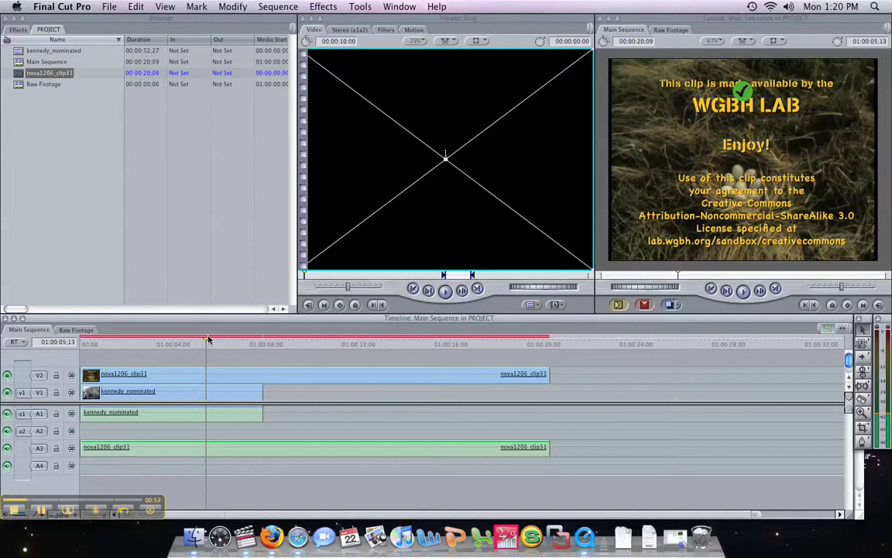
pyautogui.moveTo(196, 346); pyautogui.dragTo(142, 346)
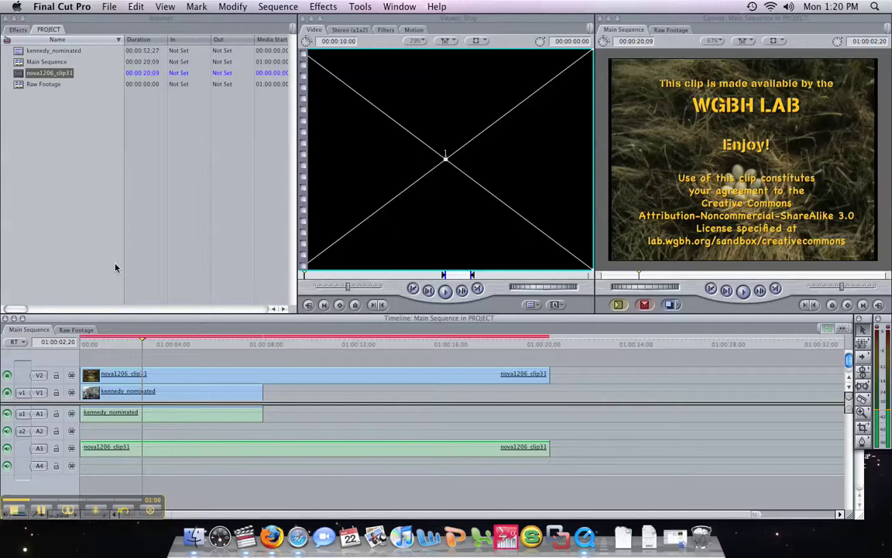
# Step: Undo the placement of nova1206_clip31 on track V2
pyautogui.click(113, 6)
pyautogui.moveTo(135, 6)
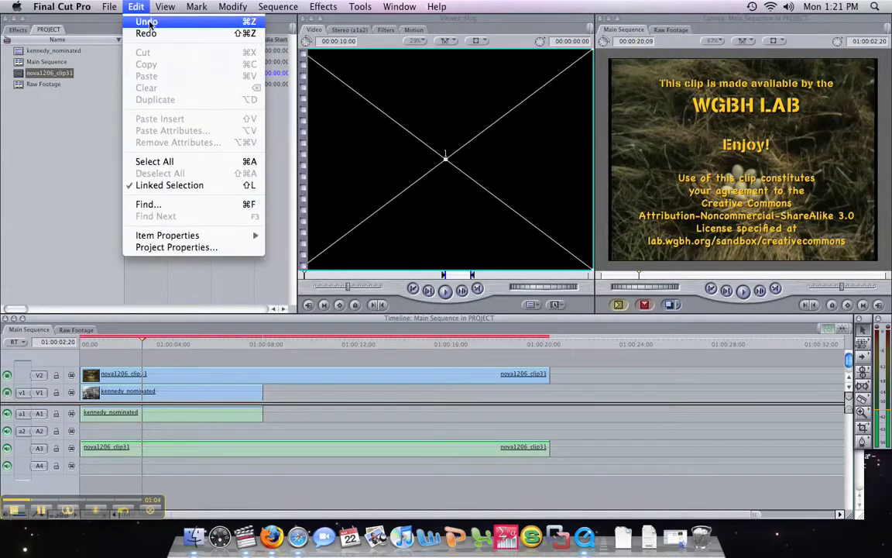
pyautogui.click(150, 24)
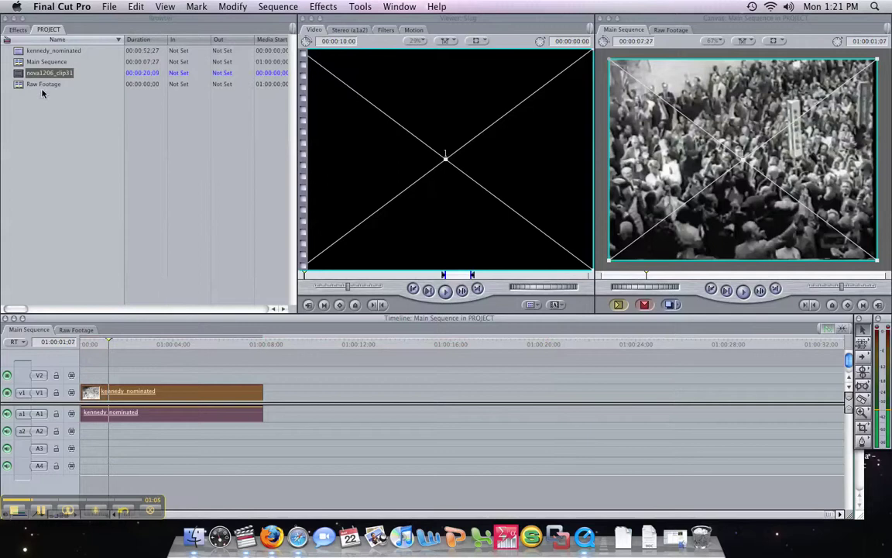
# Step: Insert nova1206_clip31 on track V1 ahead of the kennedy_nominated clip, undo the insertion and deselect everything
pyautogui.moveTo(20, 72); pyautogui.dragTo(80, 390)
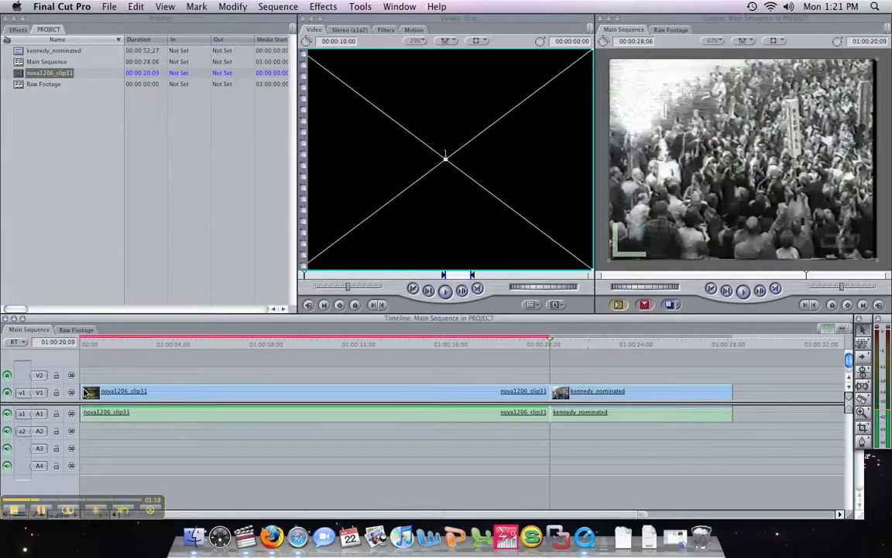
pyautogui.click(586, 391)
pyautogui.click(471, 395)
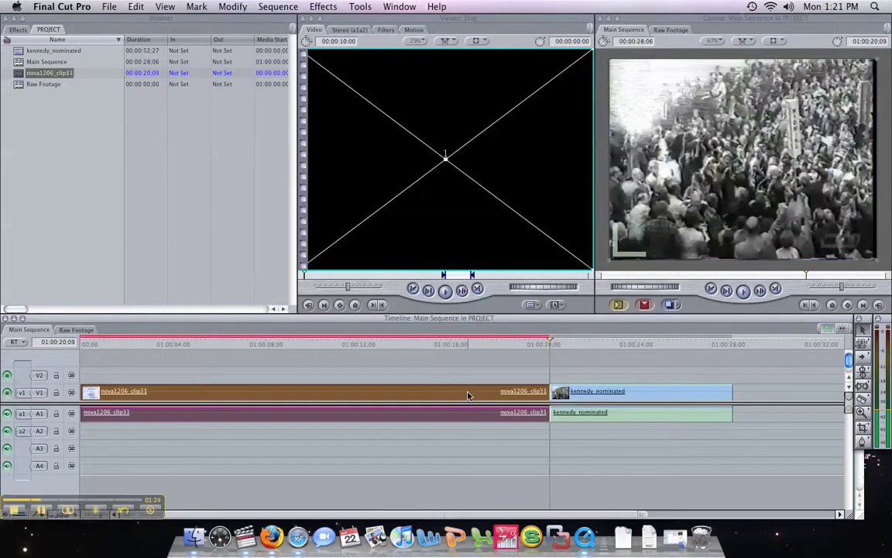
pyautogui.hotkey('shift', 'Delete')
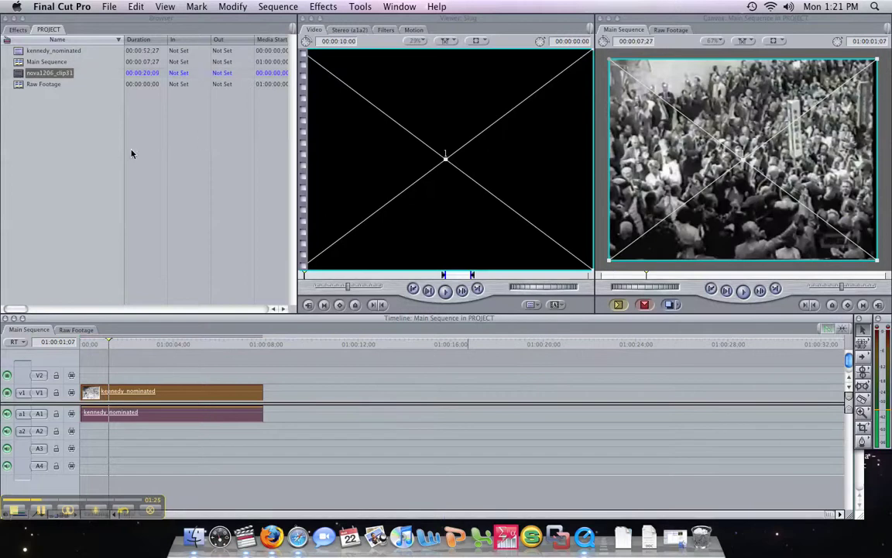
pyautogui.click(120, 180)
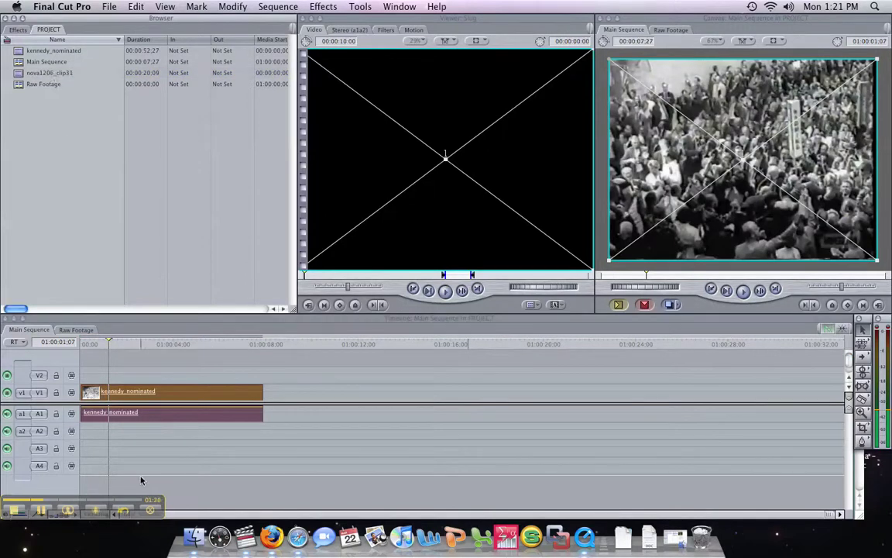
pyautogui.click(240, 360)
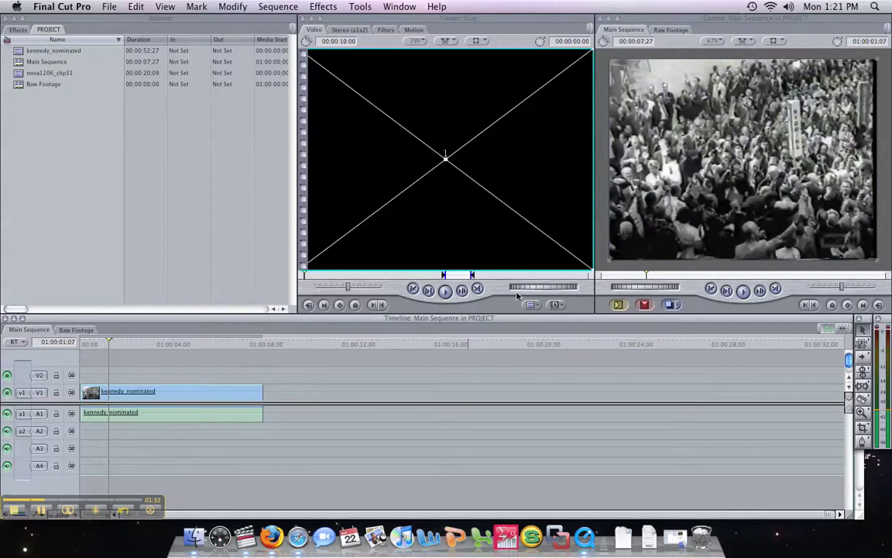
# Step: Check the Text generators offered in the Viewer and leave the list without choosing one
pyautogui.click(555, 305)
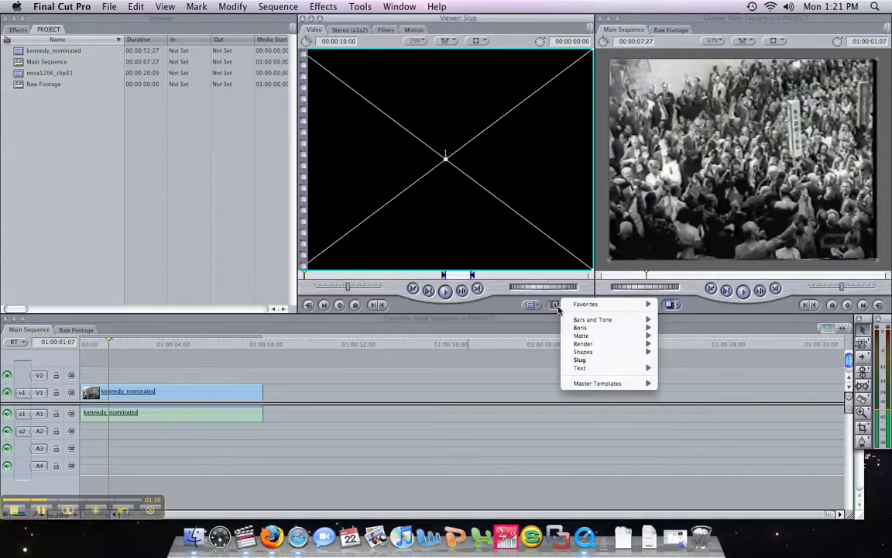
pyautogui.moveTo(585, 370)
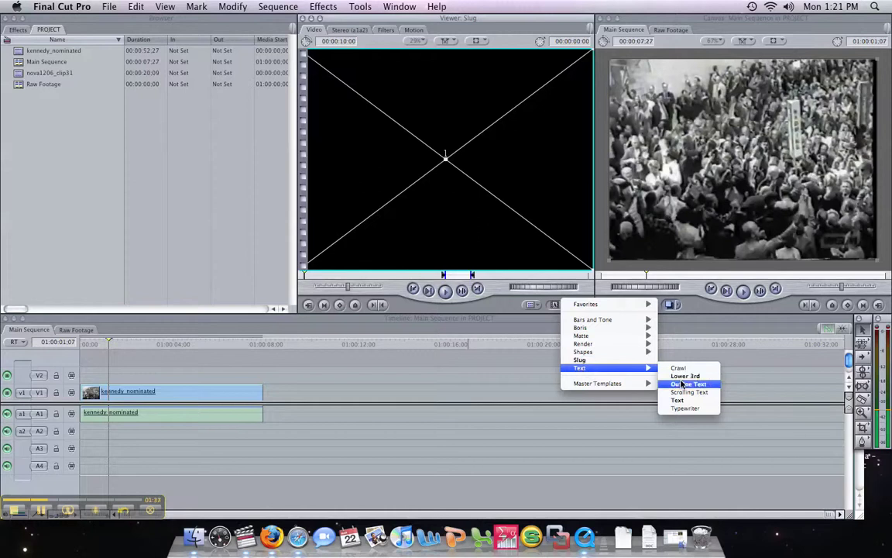
pyautogui.click(226, 216)
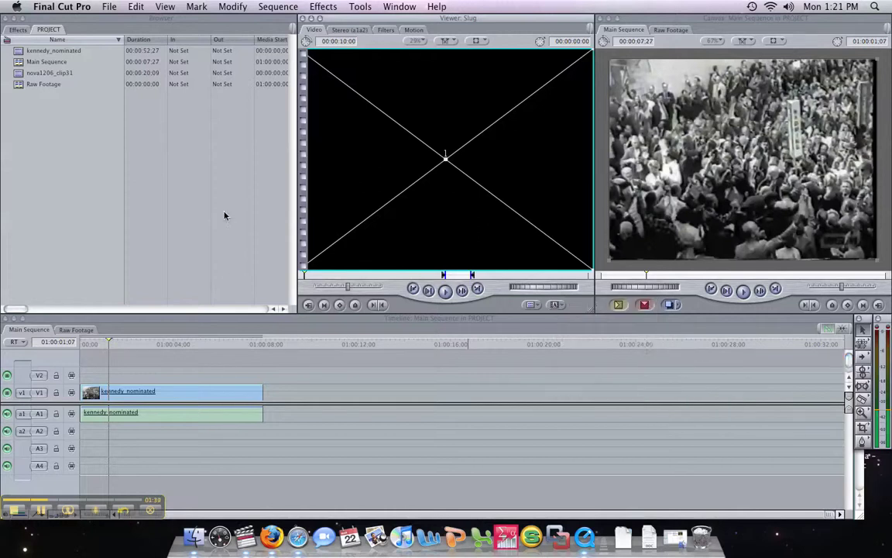
# Step: Show the effects in the Browser and expand Video Generators and its Text bin
pyautogui.click(19, 29)
pyautogui.click(43, 30)
pyautogui.click(20, 29)
pyautogui.click(7, 84)
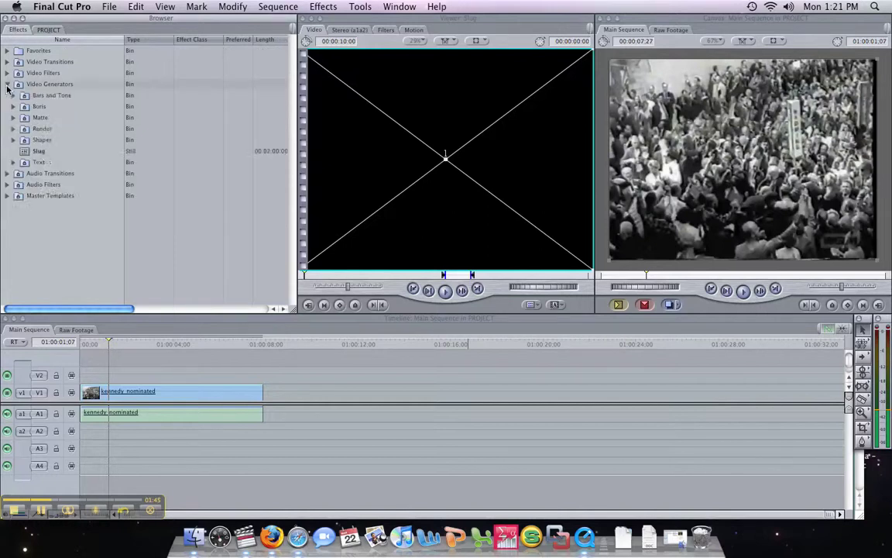
pyautogui.click(14, 162)
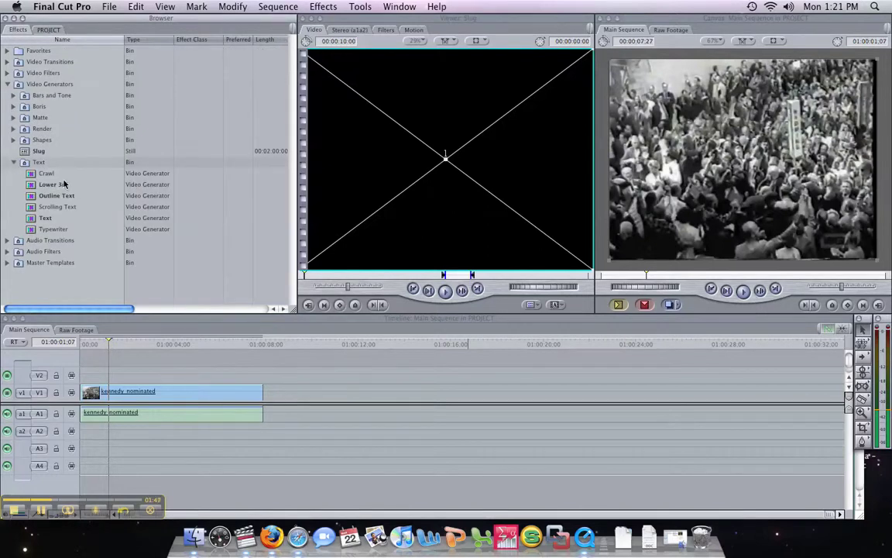
# Step: Load the Outline Text generator into the Viewer and enlarge the sample text by scaling up its frame
pyautogui.click(563, 308)
pyautogui.moveTo(602, 370)
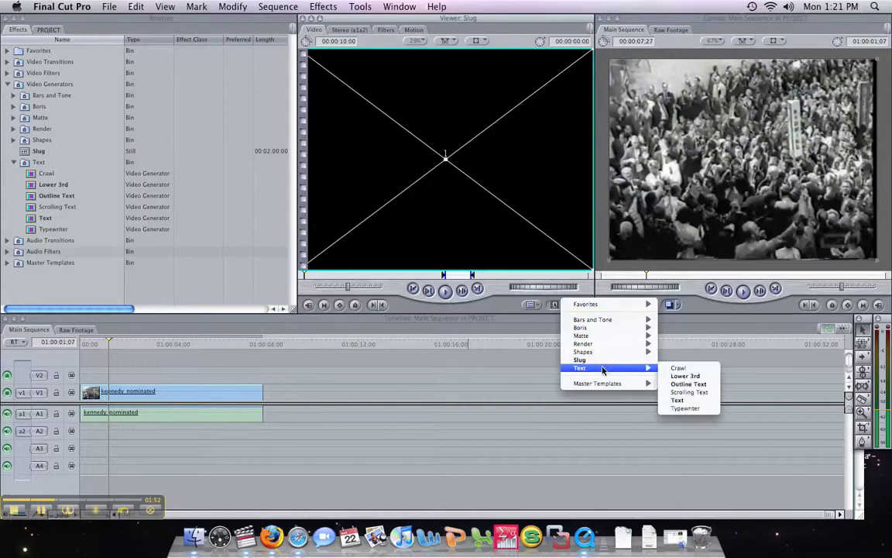
pyautogui.click(681, 383)
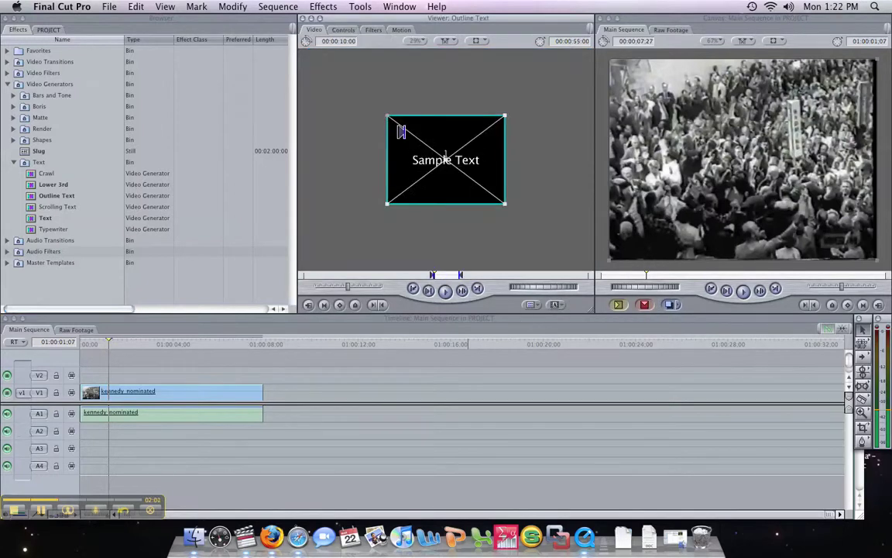
pyautogui.moveTo(387, 115); pyautogui.dragTo(358, 94)
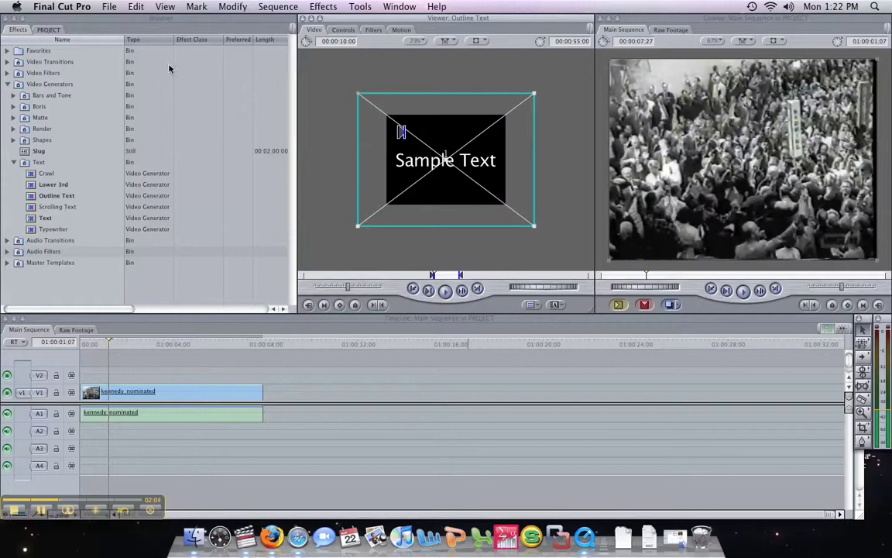
# Step: Show the project's clips in the Browser and set the Viewer's zoom to Fit to Window
pyautogui.click(49, 30)
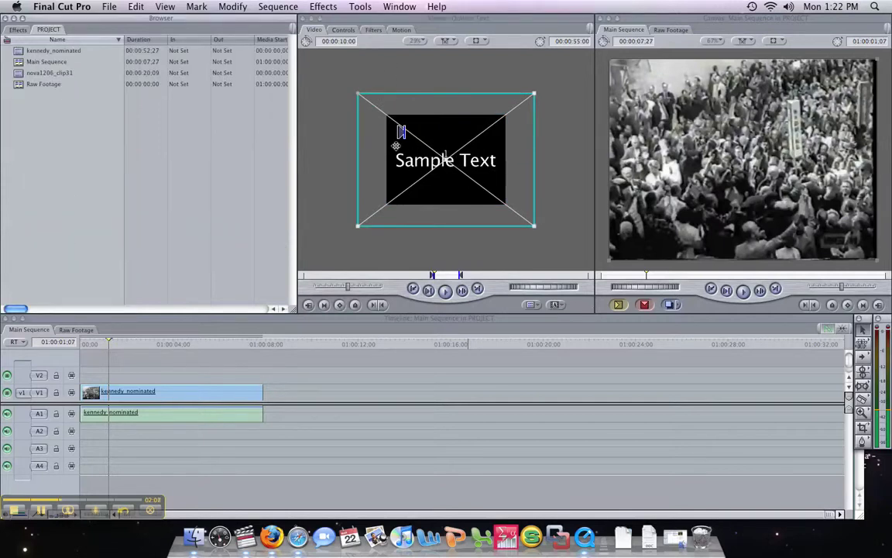
pyautogui.click(437, 40)
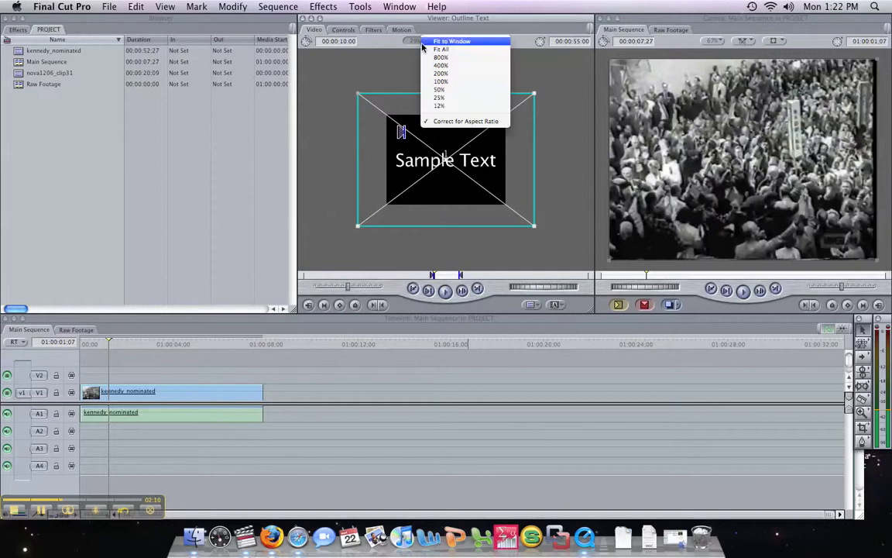
pyautogui.click(433, 51)
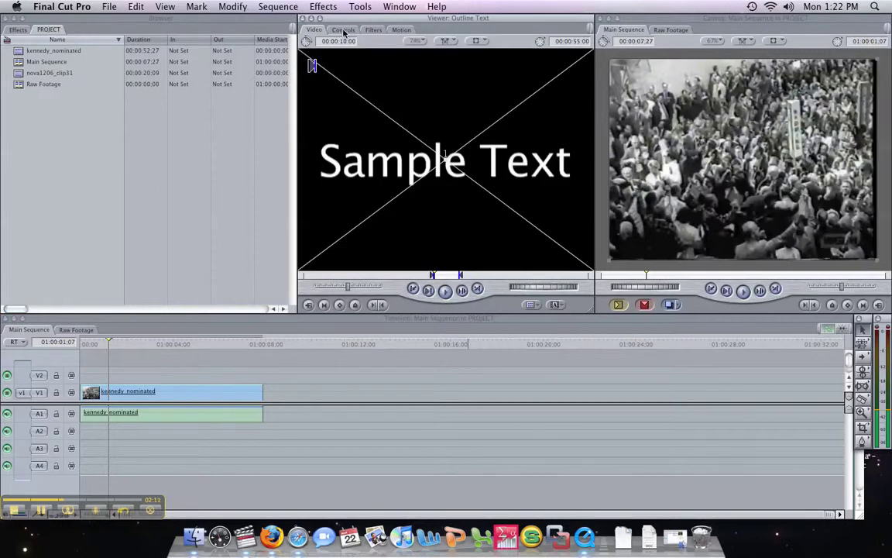
pyautogui.click(419, 40)
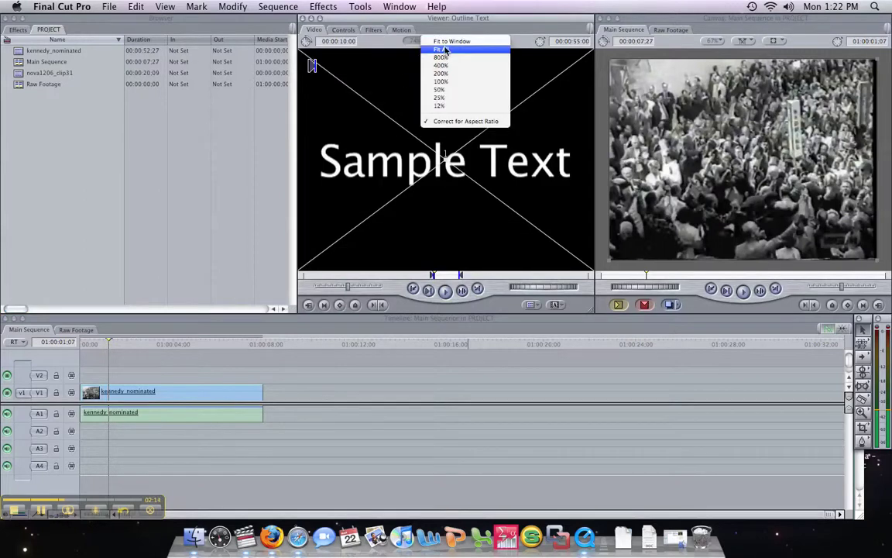
pyautogui.click(446, 43)
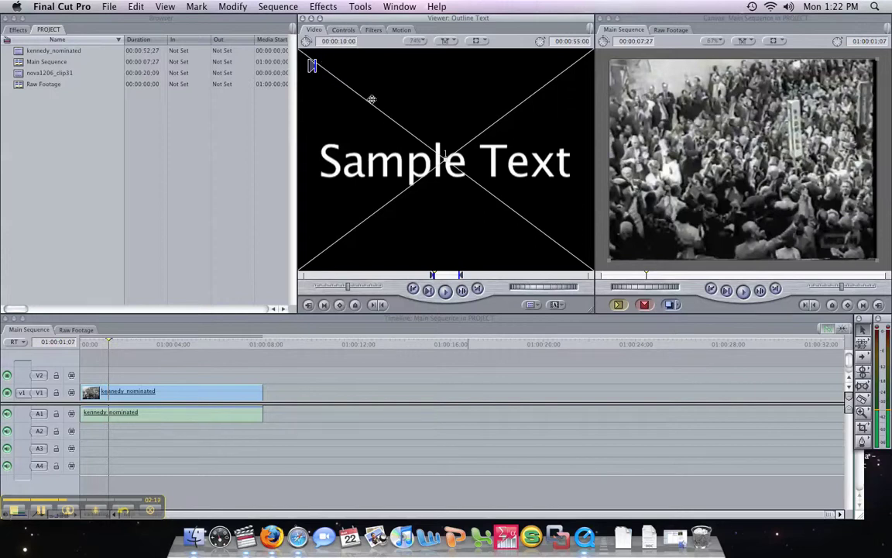
# Step: Reposition the sample text near the centre of the image and shrink its frame to fit inside the Viewer
pyautogui.moveTo(406, 105); pyautogui.dragTo(505, 172)
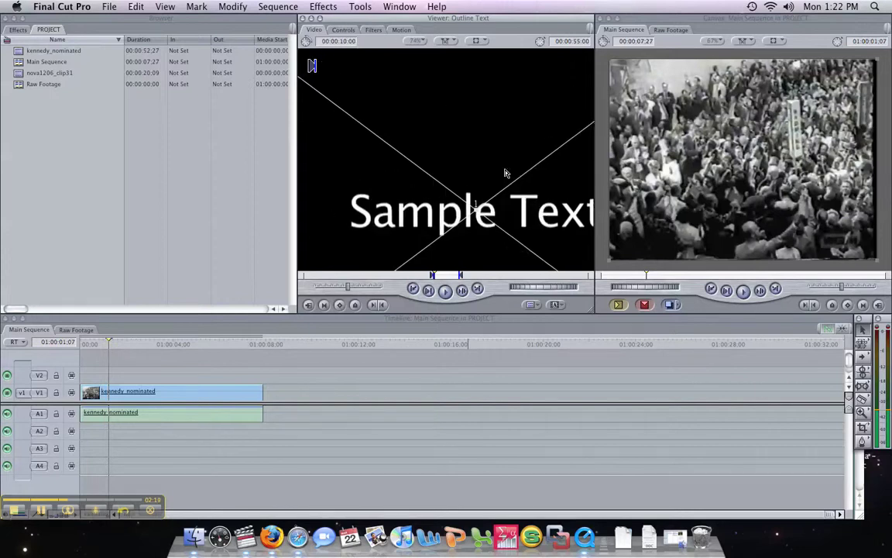
pyautogui.moveTo(348, 90); pyautogui.dragTo(440, 160)
pyautogui.moveTo(497, 199); pyautogui.dragTo(388, 119)
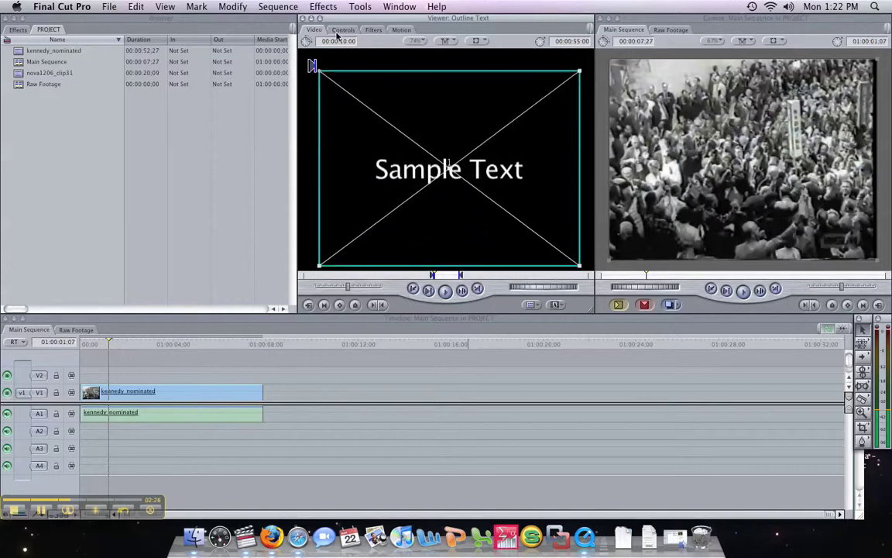
# Step: Replace the Outline Text generator's sample text with the project title and close the stray help window
pyautogui.click(374, 31)
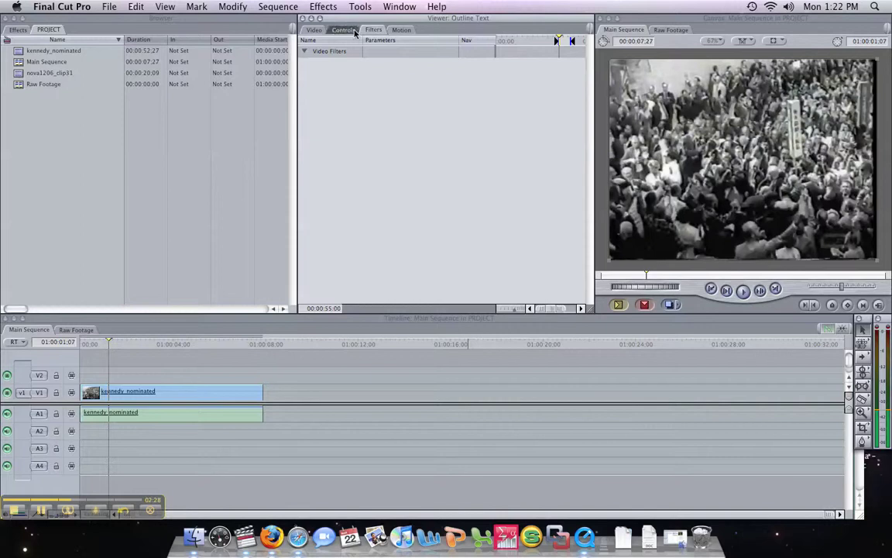
pyautogui.click(343, 31)
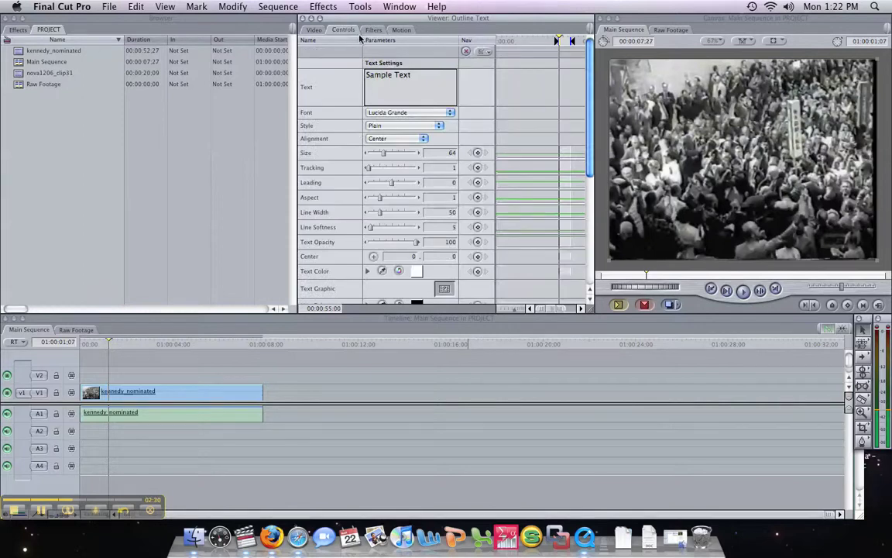
pyautogui.moveTo(413, 78); pyautogui.dragTo(329, 80)
pyautogui.press('BackSpace')
pyautogui.press('Help')
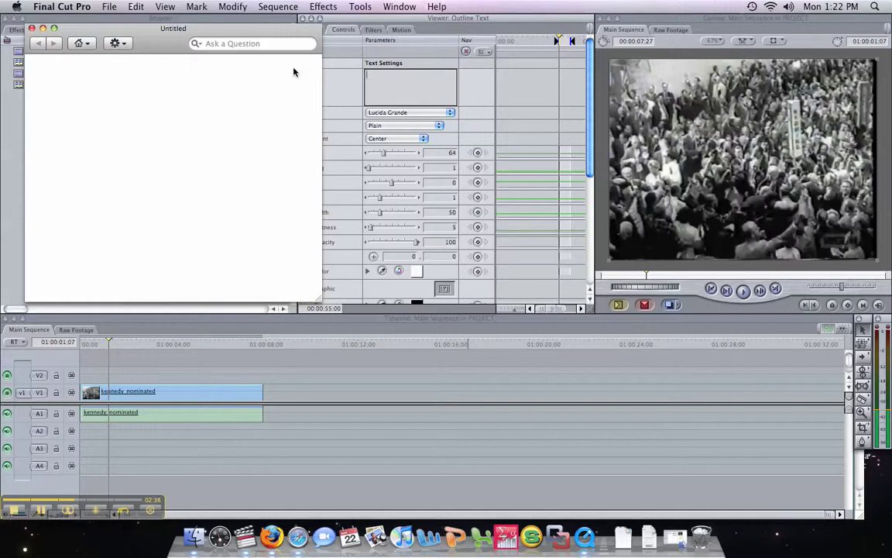
pyautogui.click(32, 28)
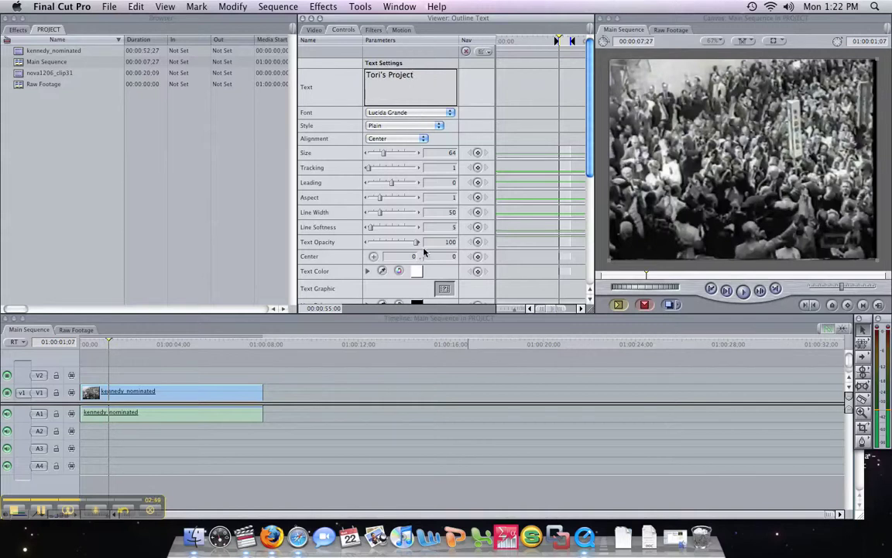
# Step: Display the title in the Viewer and scale its frame down slightly
pyautogui.click(314, 29)
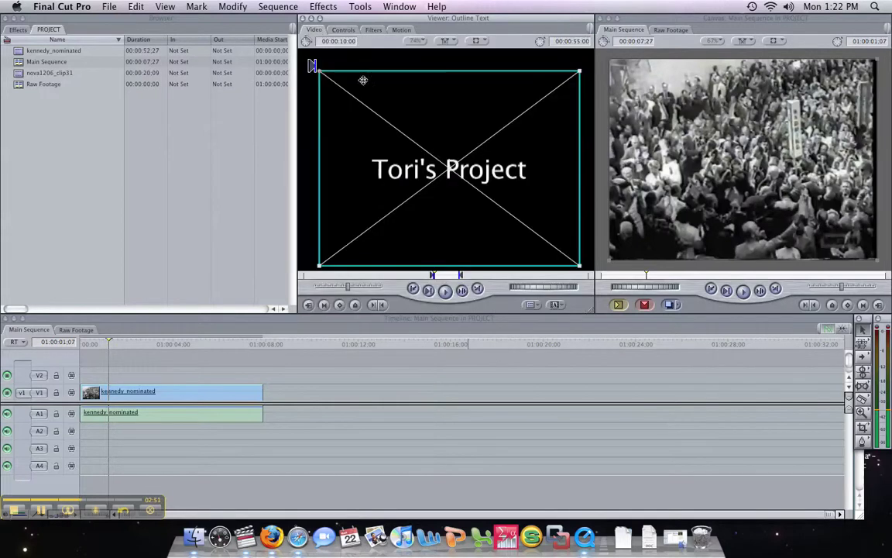
pyautogui.moveTo(319, 72)
pyautogui.mouseDown()
pyautogui.moveTo(363, 114)
pyautogui.moveTo(313, 87)
pyautogui.moveTo(334, 82)
pyautogui.mouseUp()
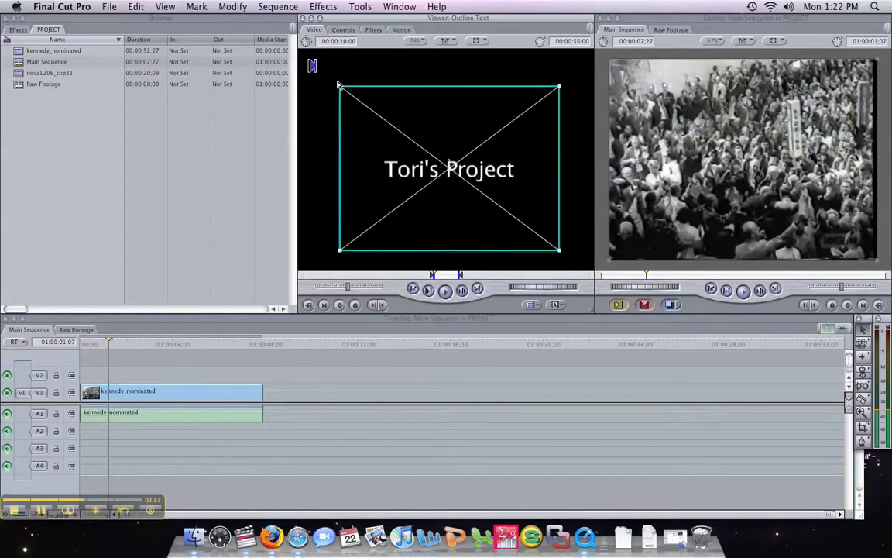
pyautogui.click(450, 337)
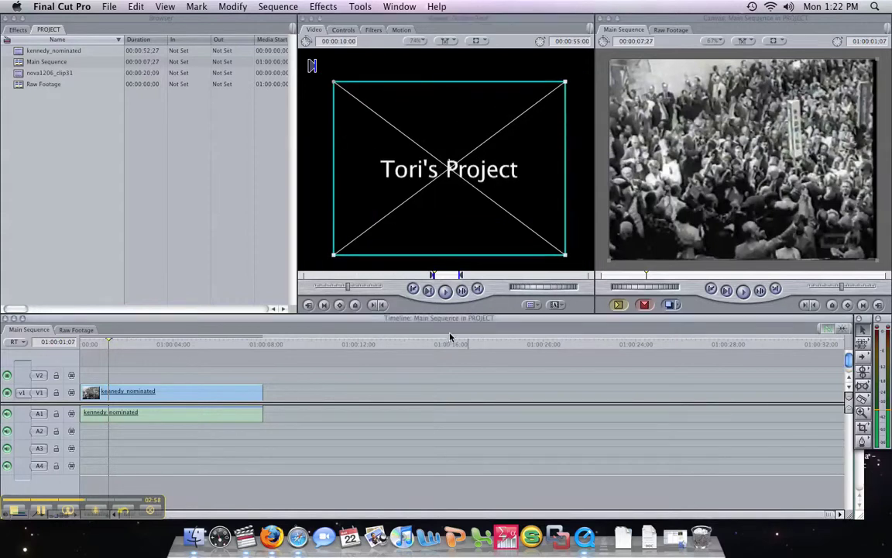
pyautogui.click(385, 68)
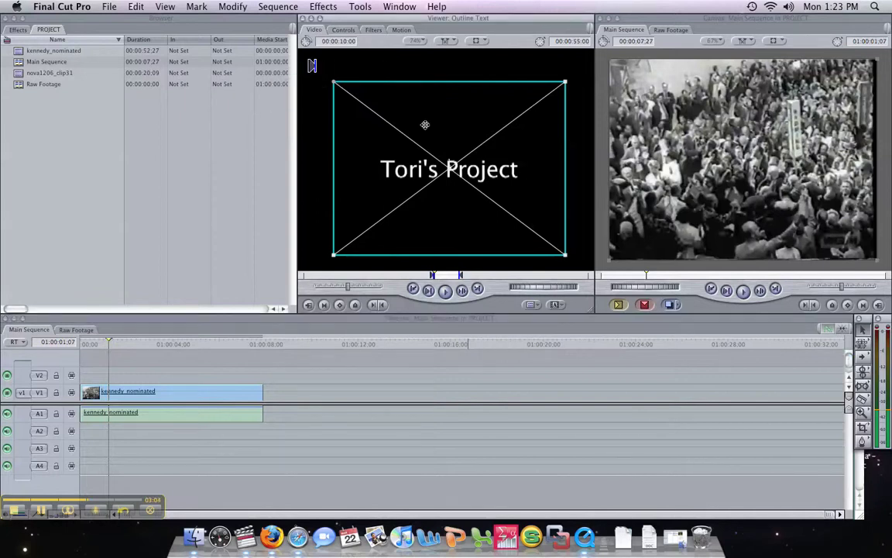
# Step: Add the Outline Text clip from the Viewer to the project and rename it with the project title followed by "Text"
pyautogui.moveTo(378, 69); pyautogui.dragTo(27, 146)
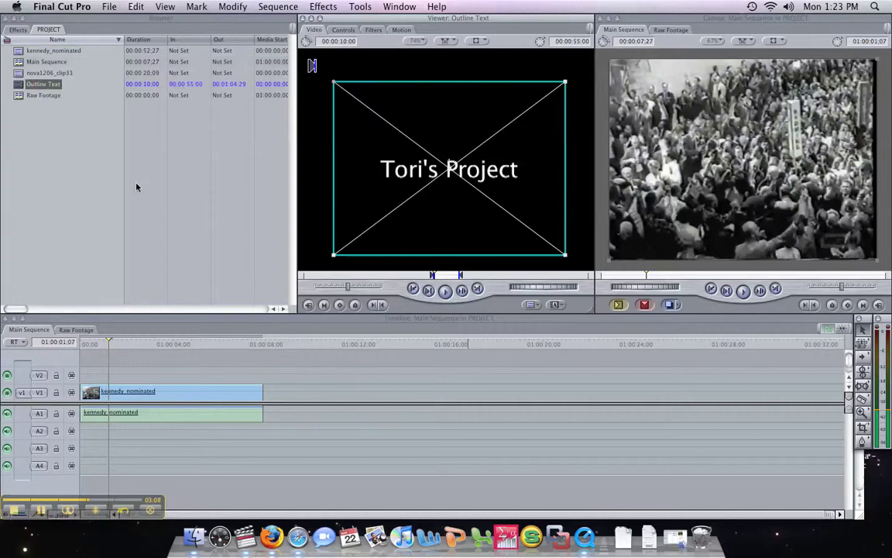
pyautogui.rightClick(41, 83)
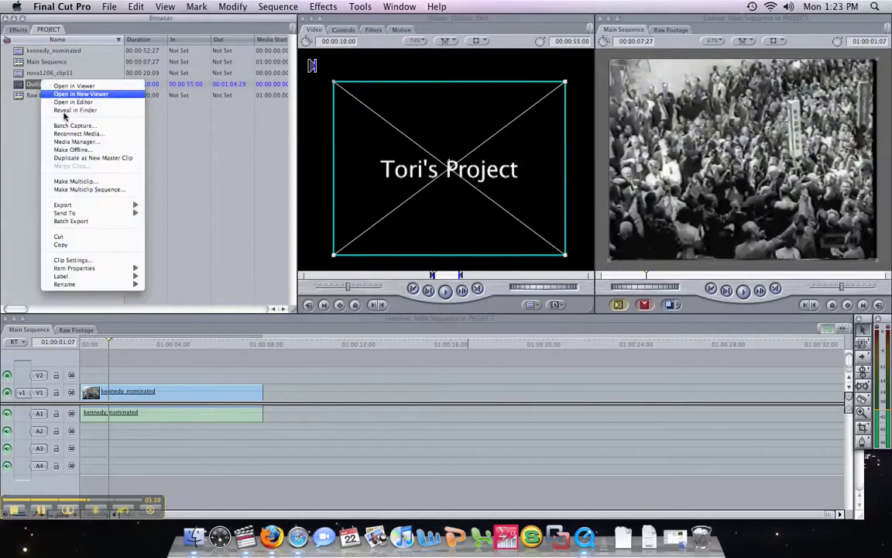
pyautogui.moveTo(68, 277)
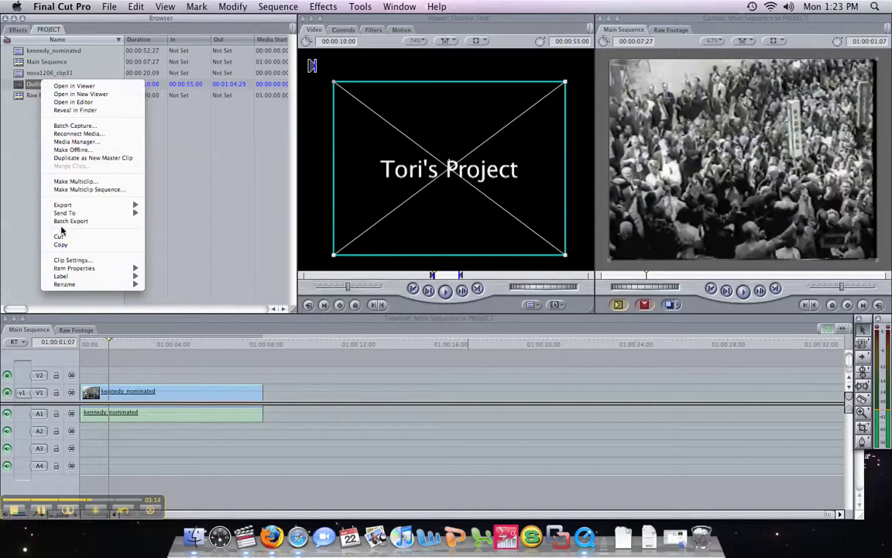
pyautogui.click(39, 83)
pyautogui.press('BackSpace')
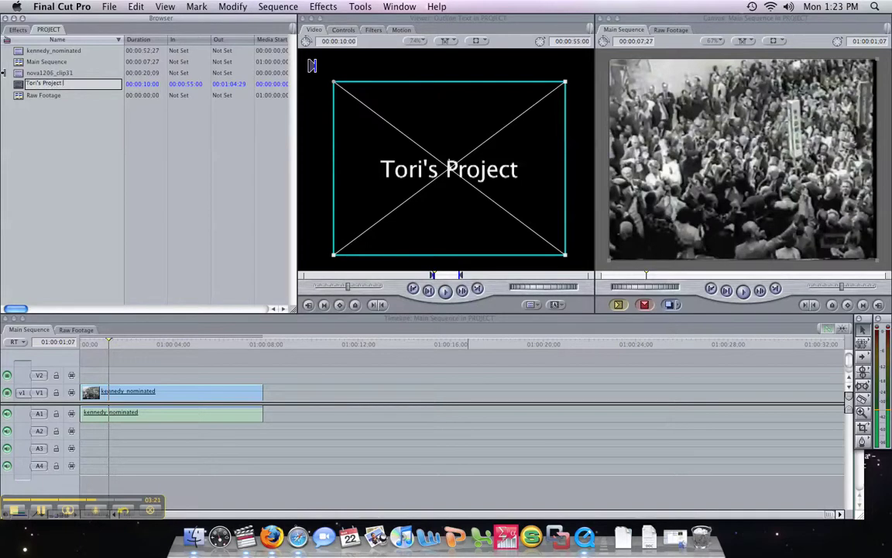
pyautogui.click(54, 144)
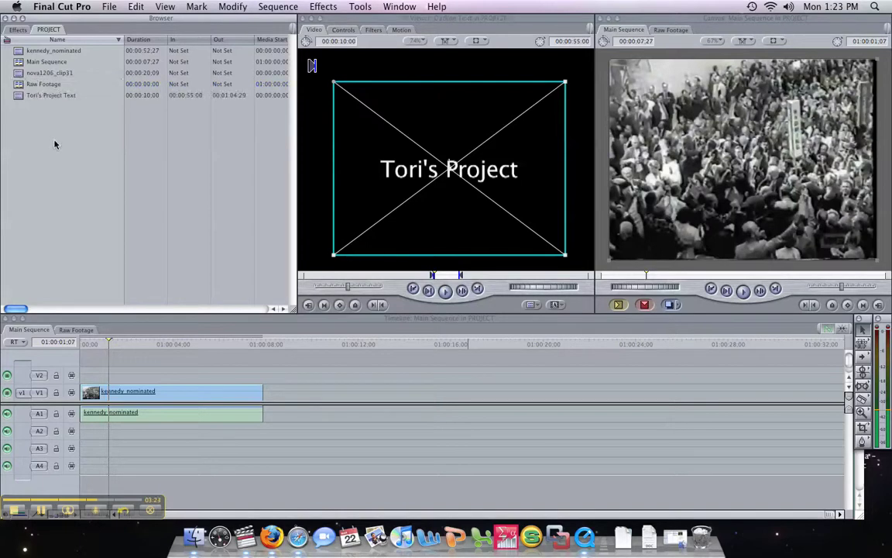
# Step: Place the title clip on track V2 at the start of Main Sequence and trim it to about 3 seconds
pyautogui.moveTo(36, 97); pyautogui.dragTo(85, 374)
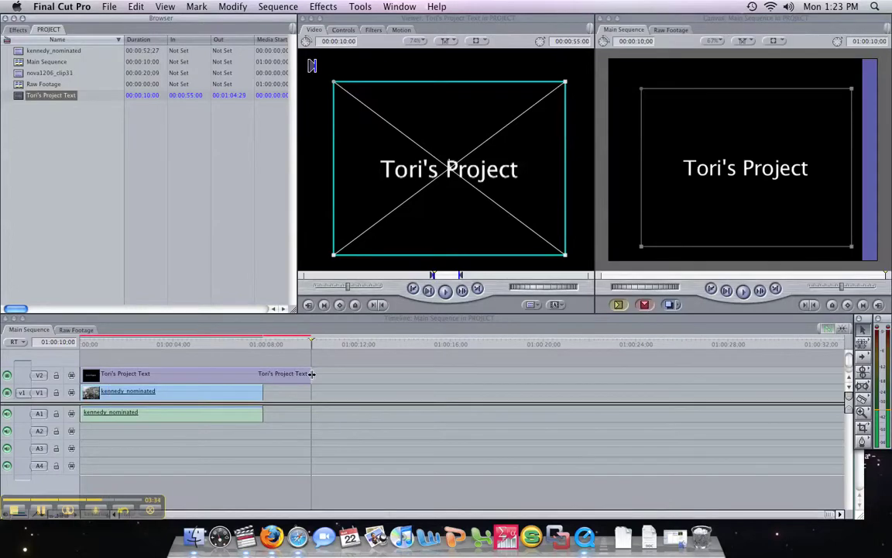
pyautogui.moveTo(312, 374); pyautogui.dragTo(153, 381)
pyautogui.moveTo(140, 341); pyautogui.dragTo(77, 343)
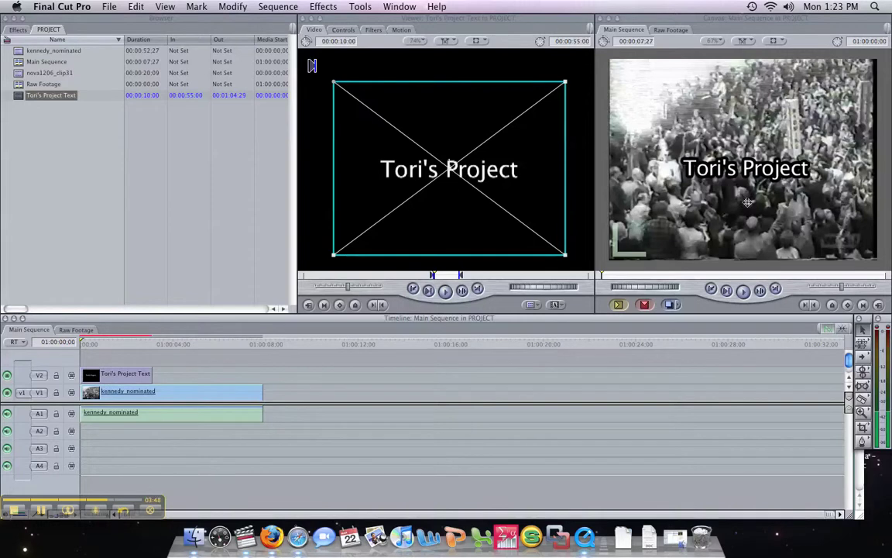
# Step: Scrub through the start of Main Sequence to preview the title over the kennedy_nominated clip
pyautogui.moveTo(80, 346); pyautogui.dragTo(206, 375)
pyautogui.click(151, 343)
pyautogui.moveTo(151, 344); pyautogui.dragTo(108, 362)
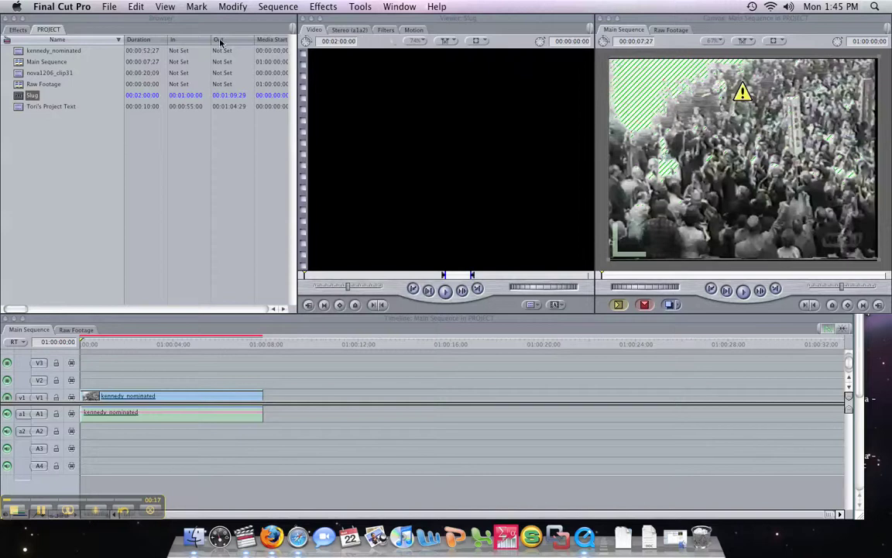
# Step: Check the Slug's stereo audio, return to its video view and open the list of generators
pyautogui.click(353, 30)
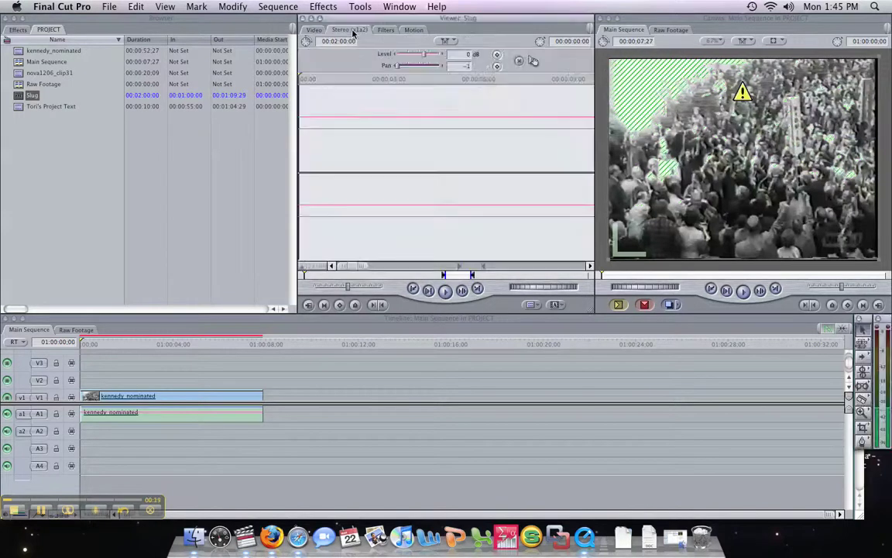
pyautogui.click(314, 30)
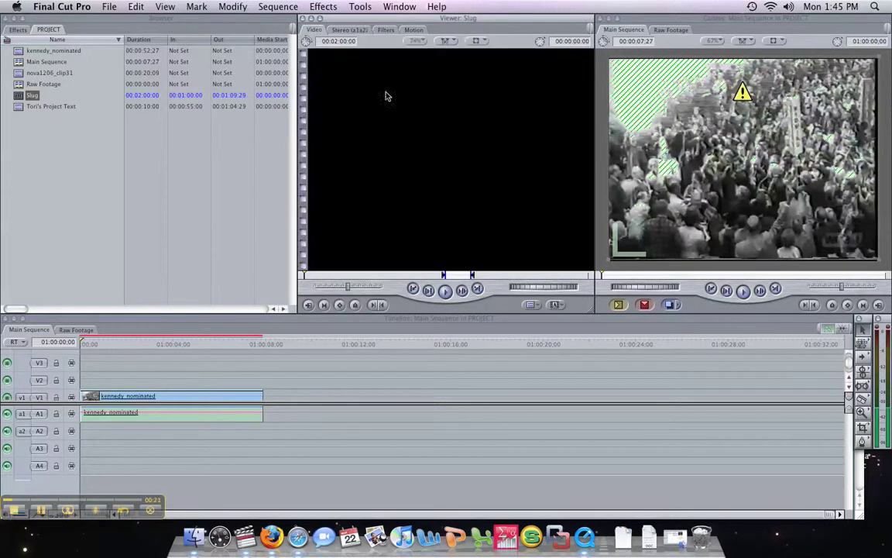
pyautogui.click(556, 305)
pyautogui.click(556, 305)
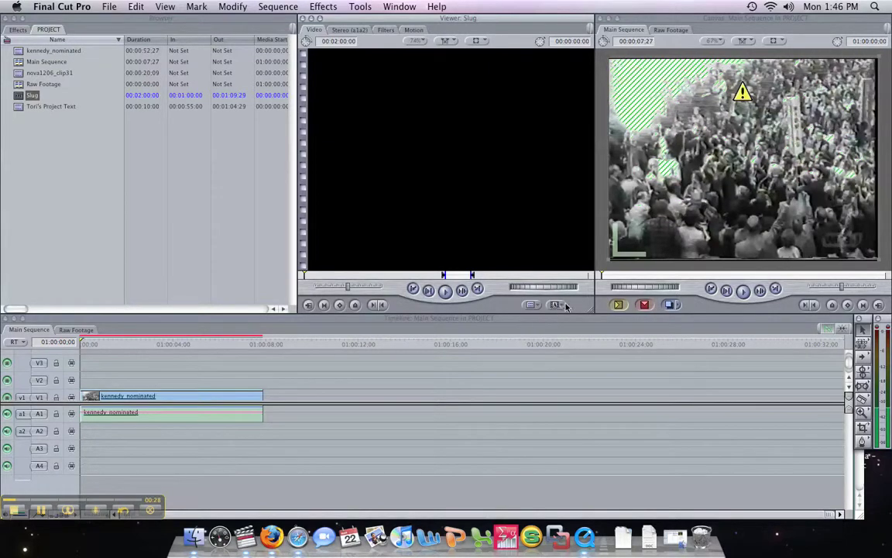
pyautogui.click(562, 306)
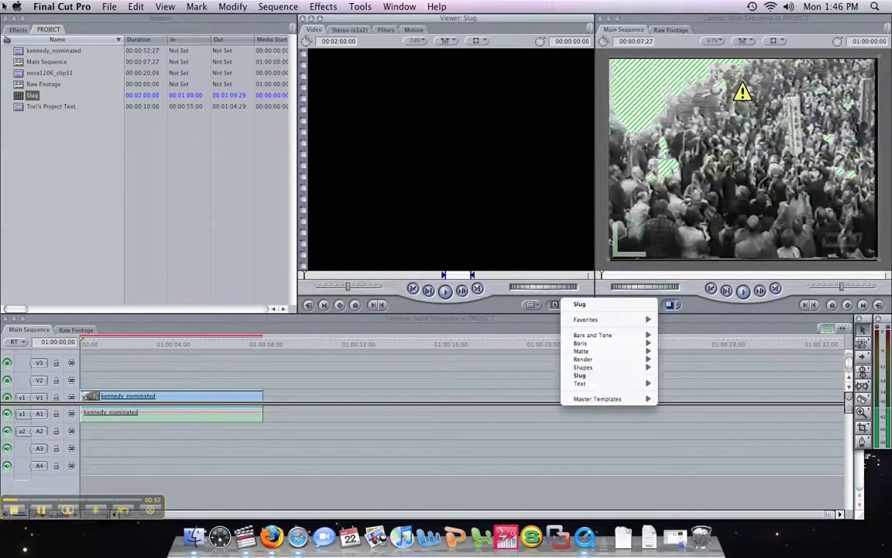
# Step: Show the effects bins in the Browser in place of the project's clips
pyautogui.click(18, 31)
pyautogui.click(20, 31)
pyautogui.click(318, 6)
pyautogui.click(66, 229)
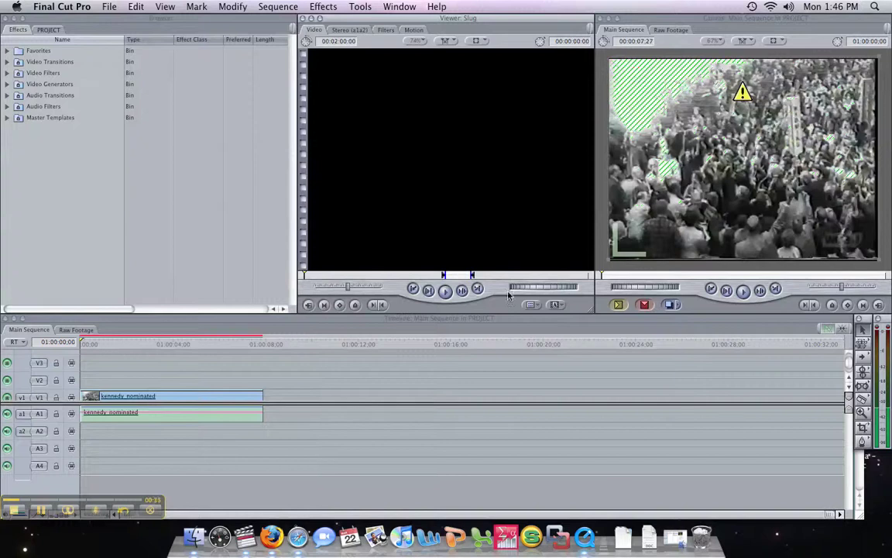
# Step: Load the Slug generator into the Viewer and set the Viewer's display to Image+Wireframe
pyautogui.click(560, 306)
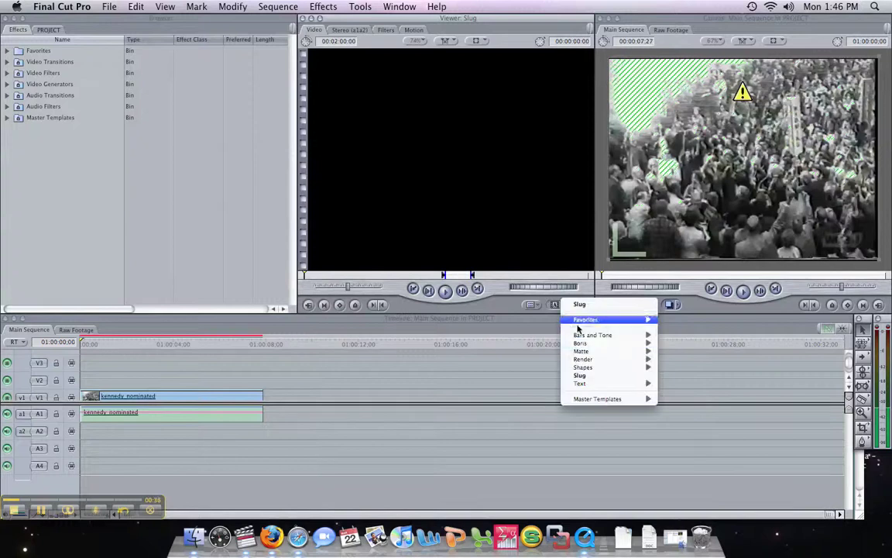
pyautogui.click(594, 377)
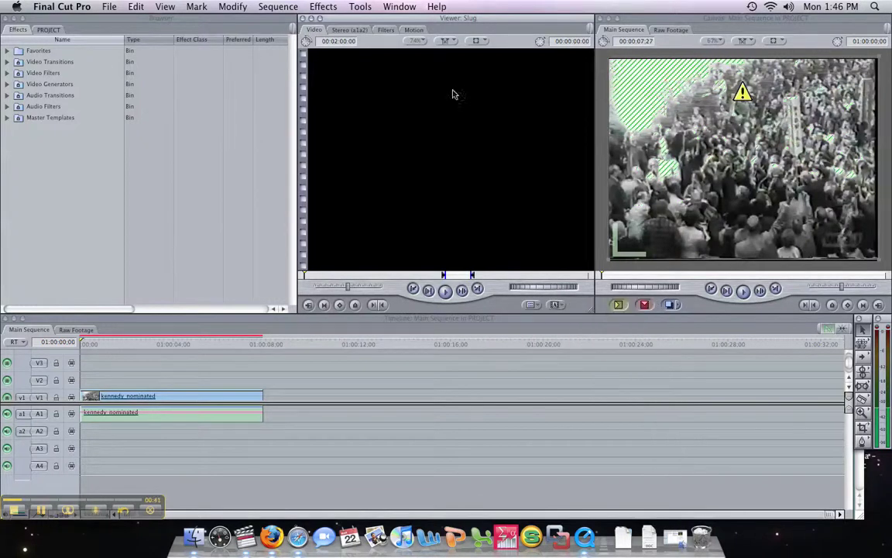
pyautogui.click(478, 41)
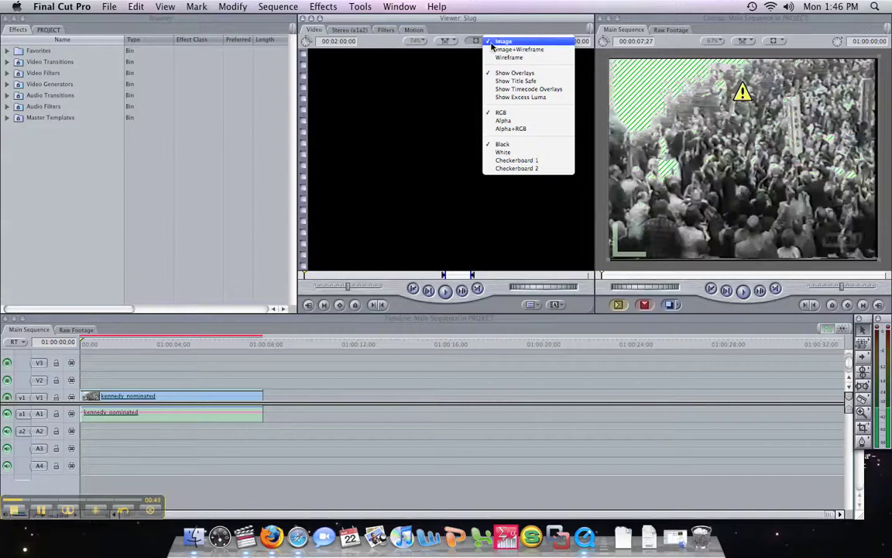
pyautogui.click(503, 50)
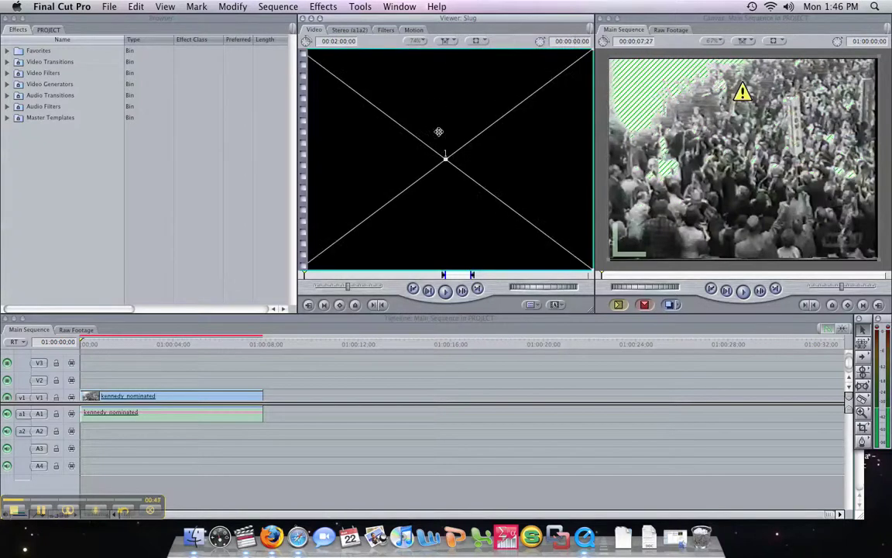
# Step: Shift the Slug in the Viewer to a centre of about 20, -4 and set the Viewer's display to Image
pyautogui.moveTo(441, 124)
pyautogui.mouseDown()
pyautogui.moveTo(474, 127)
pyautogui.moveTo(452, 125)
pyautogui.mouseUp()
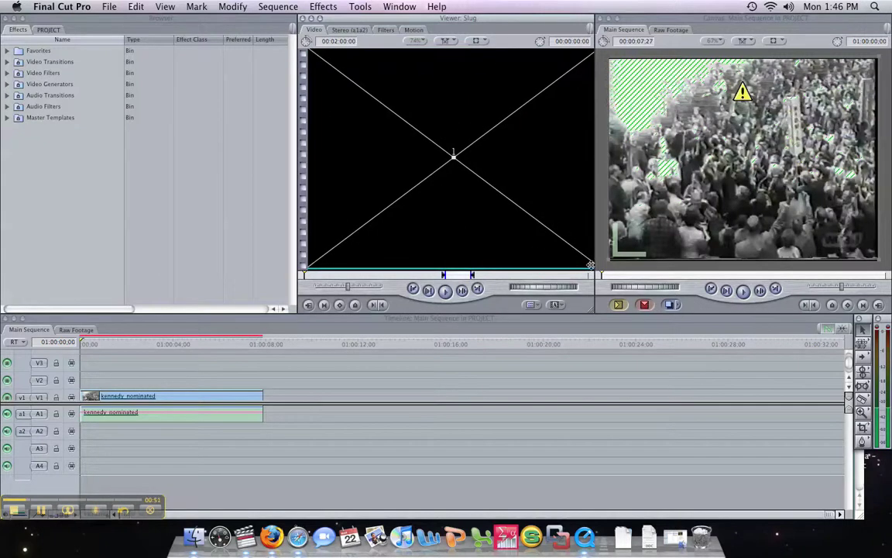
pyautogui.click(481, 42)
pyautogui.click(481, 43)
pyautogui.click(481, 43)
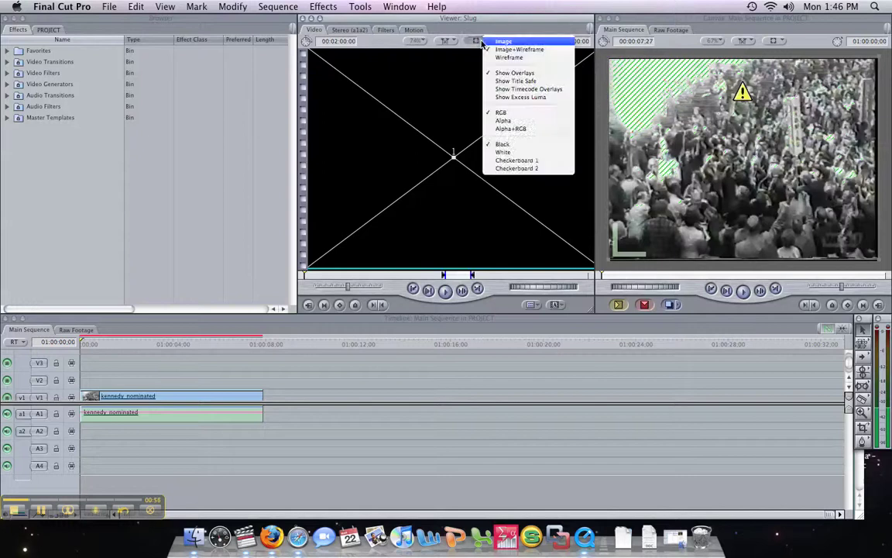
pyautogui.click(503, 43)
# Step: Add the Slug from the Viewer to the project's clips in the Browser, deleting the first copy and adding it again
pyautogui.moveTo(487, 131); pyautogui.dragTo(68, 151)
pyautogui.click(45, 31)
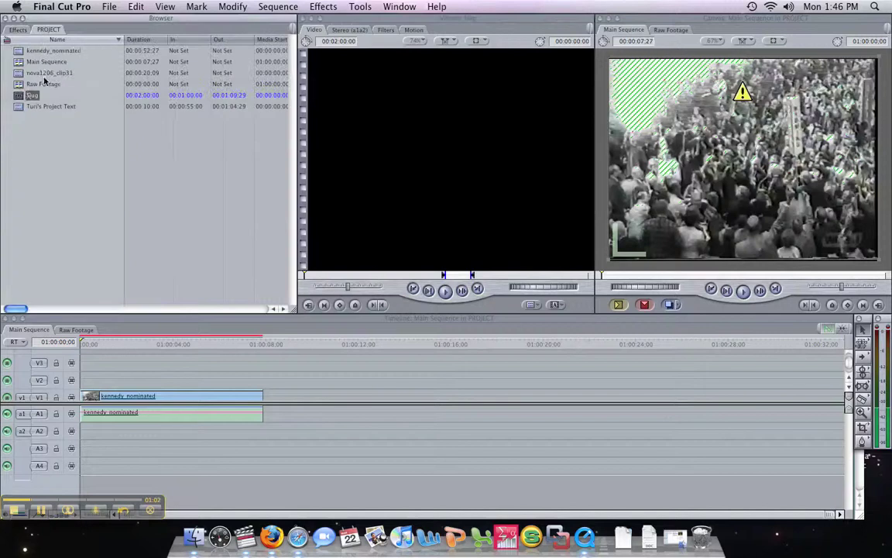
pyautogui.press('Delete')
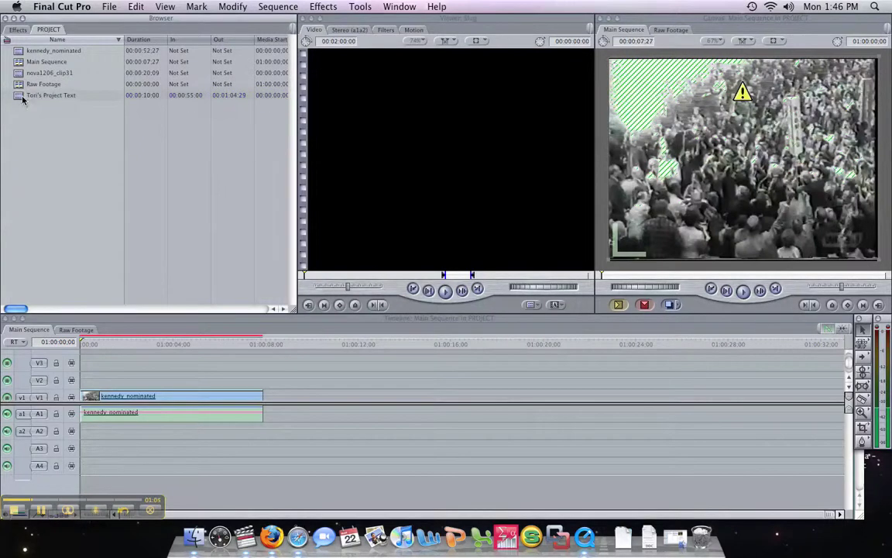
pyautogui.moveTo(371, 113); pyautogui.dragTo(44, 143)
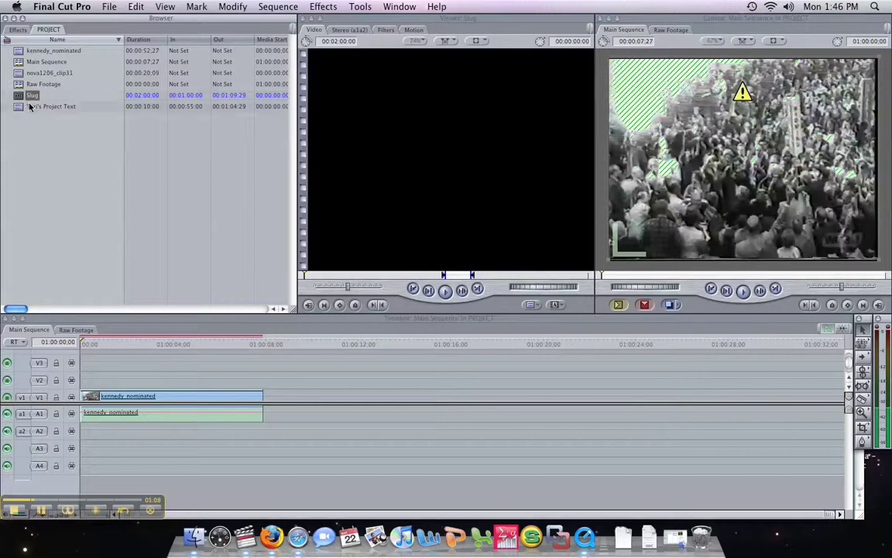
# Step: Place the Slug on track V2 above kennedy_nominated, trim it to that clip's length and park the playhead at 01:00:04:13
pyautogui.moveTo(22, 99); pyautogui.dragTo(88, 379)
pyautogui.moveTo(309, 374); pyautogui.dragTo(264, 378)
pyautogui.moveTo(221, 339); pyautogui.dragTo(183, 361)
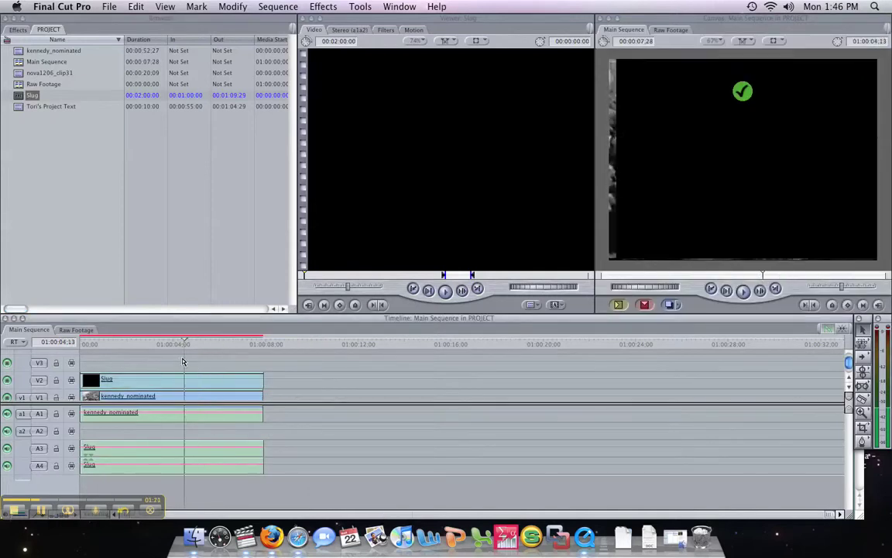
# Step: Enlarge the Slug in the Canvas to a scale of about 109 to cover the whole frame, and preview the sequence's opening
pyautogui.click(629, 62)
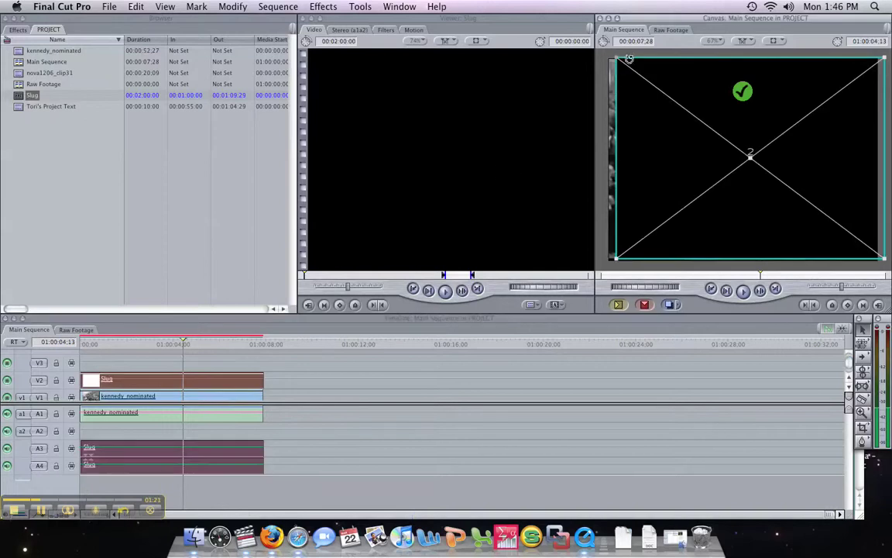
pyautogui.moveTo(616, 61); pyautogui.dragTo(598, 56)
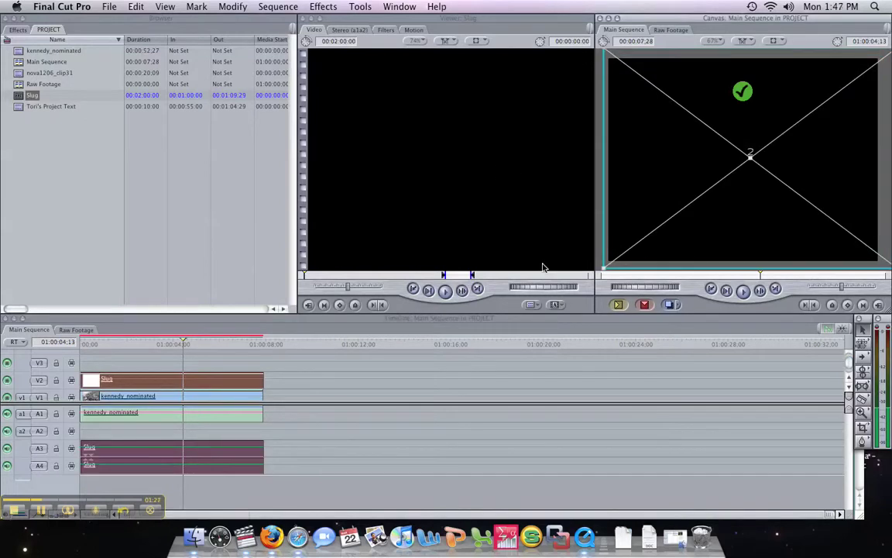
pyautogui.click(556, 425)
pyautogui.moveTo(166, 334); pyautogui.dragTo(82, 369)
pyautogui.press('space')
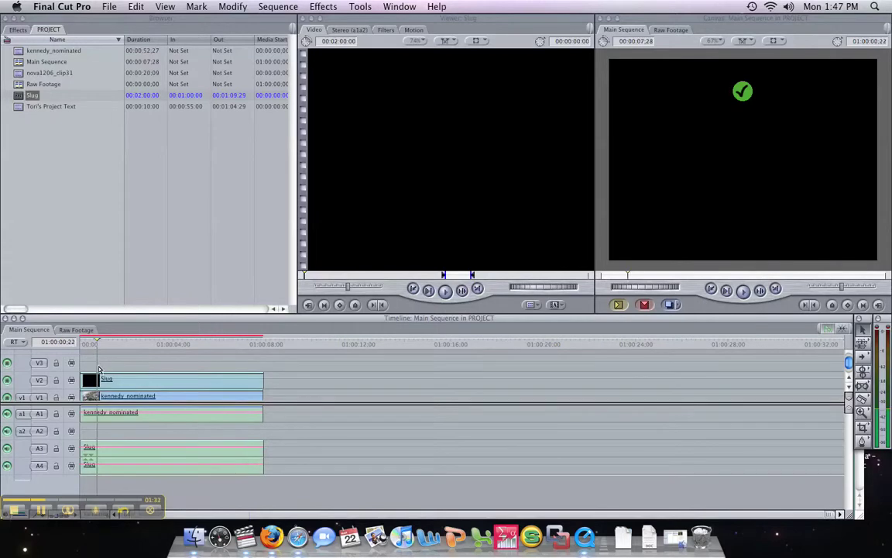
# Step: Apply the Mask Shape filter from the Matte video filters to the Slug on V2
pyautogui.click(18, 29)
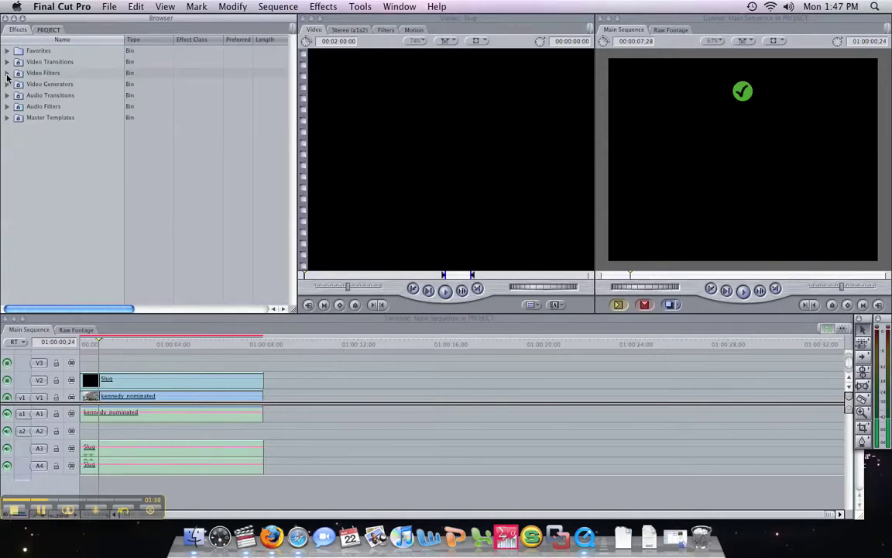
pyautogui.click(7, 73)
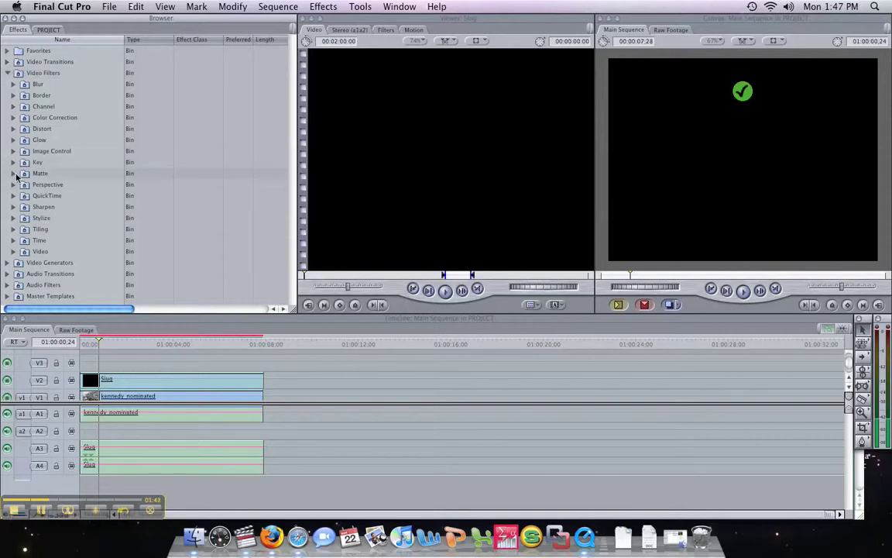
pyautogui.click(14, 174)
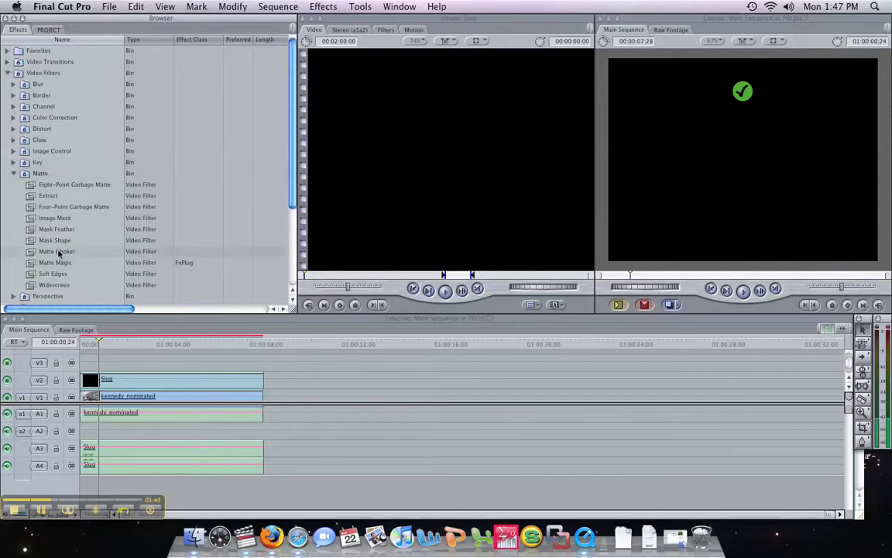
pyautogui.moveTo(57, 244); pyautogui.dragTo(134, 385)
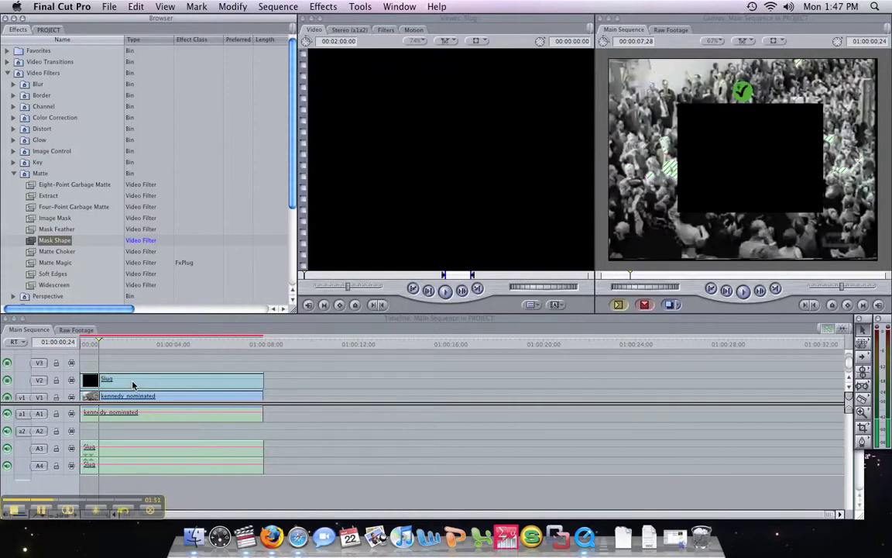
# Step: Open the timeline's Slug in the Viewer and set its Mask Shape filter to Oval
pyautogui.click(385, 31)
pyautogui.click(412, 30)
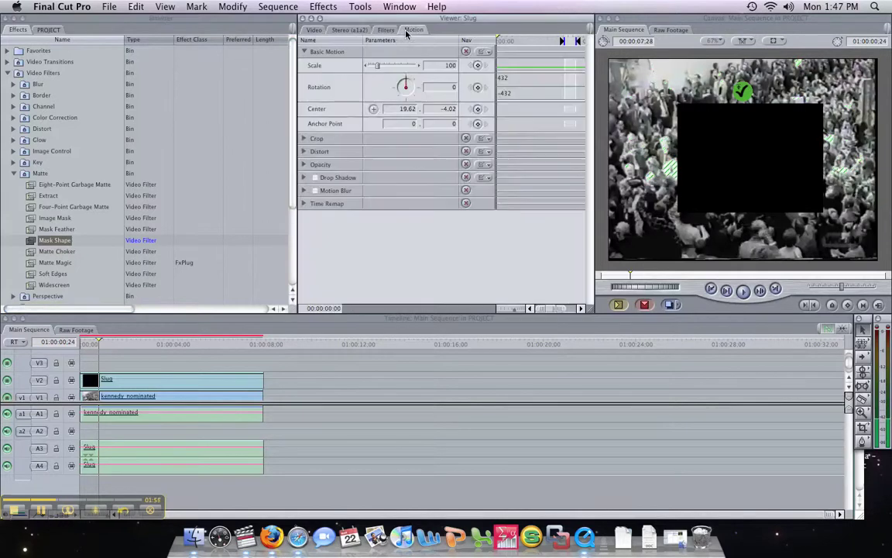
pyautogui.doubleClick(205, 381)
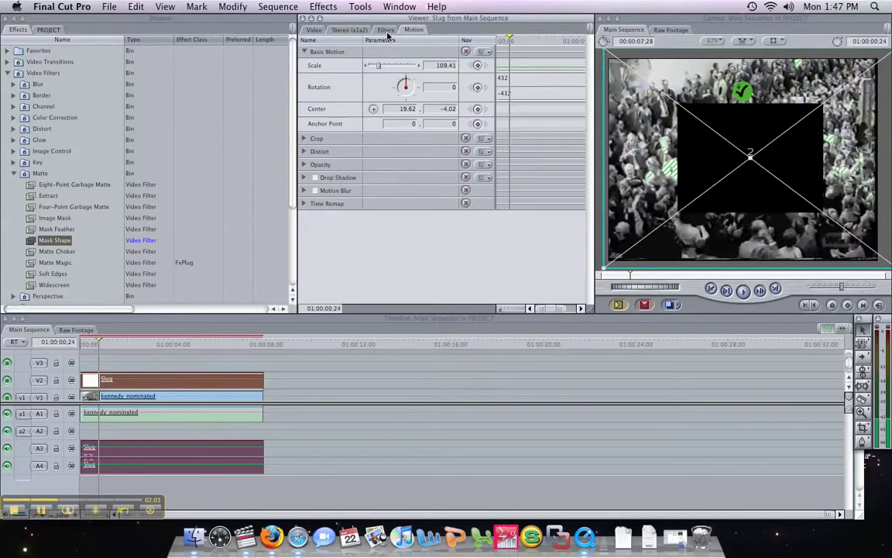
pyautogui.click(386, 30)
pyautogui.click(420, 76)
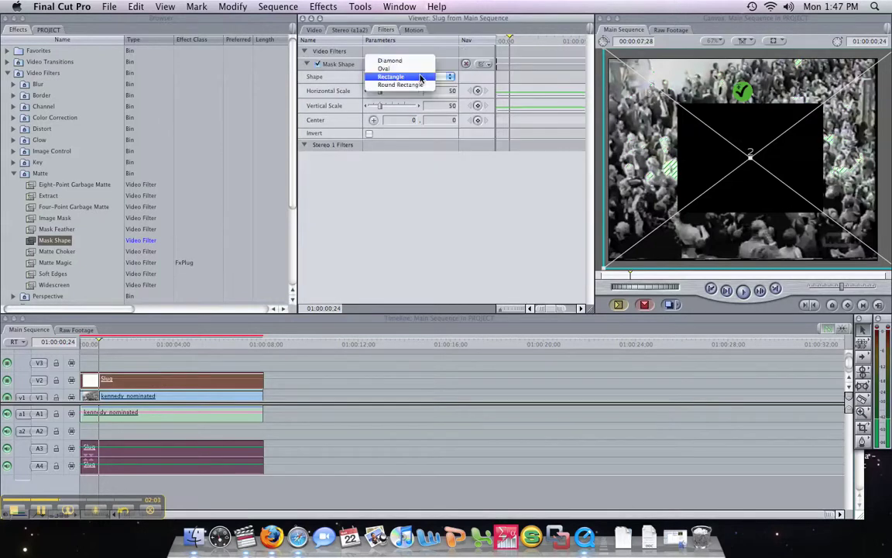
pyautogui.click(411, 70)
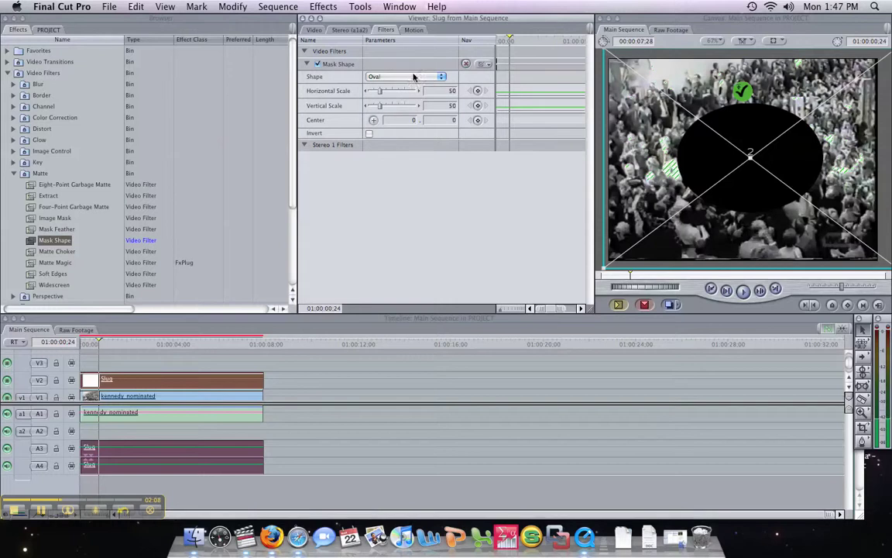
pyautogui.click(413, 76)
pyautogui.click(378, 76)
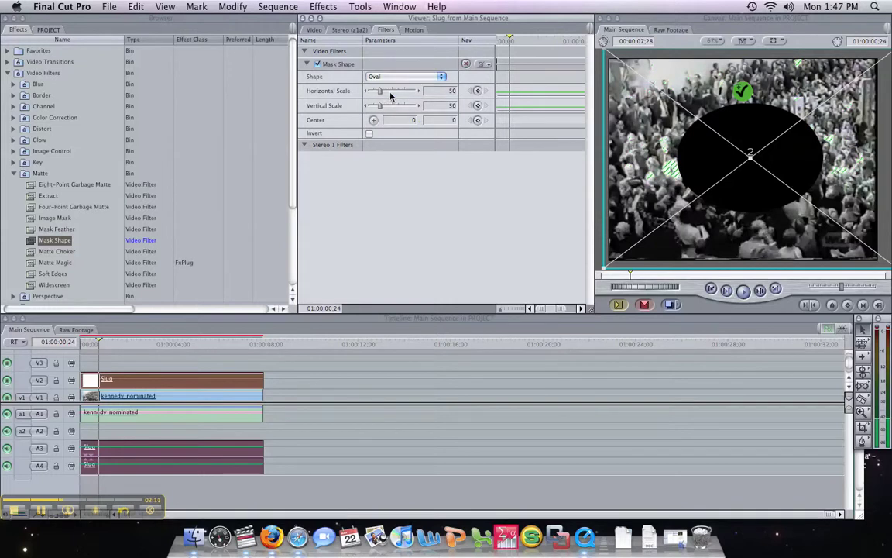
# Step: Set the oval mask's horizontal scale to 31 and vertical scale to 36, and invert the mask
pyautogui.moveTo(382, 92); pyautogui.dragTo(377, 108)
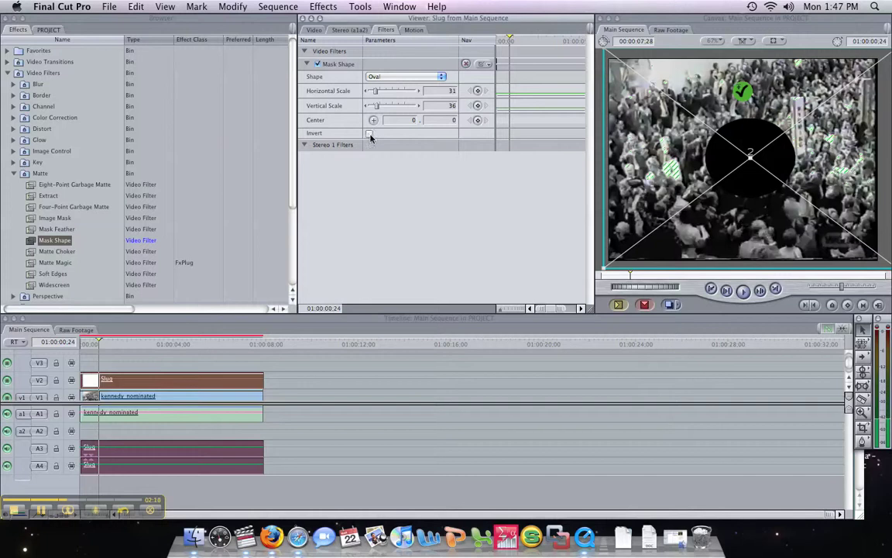
pyautogui.click(370, 133)
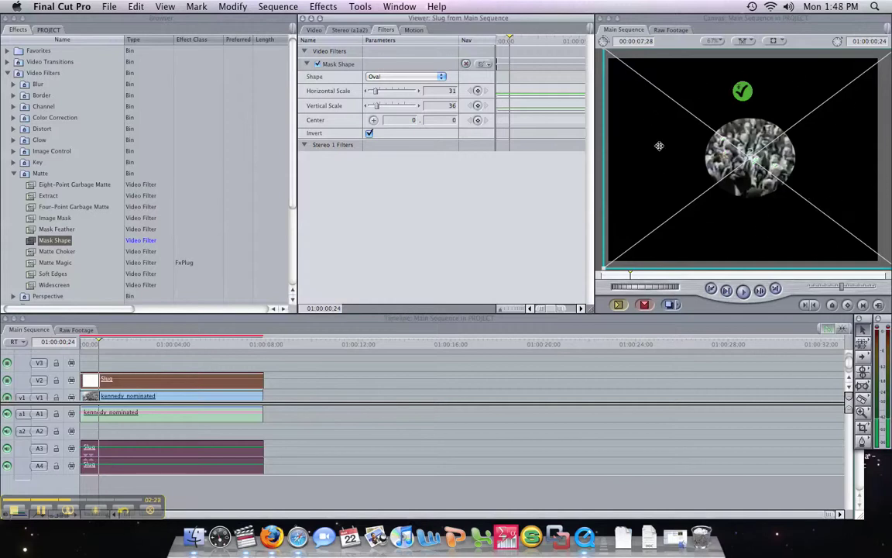
# Step: Lower the Slug's opacity to 62 so the footage shows dimly around the oval
pyautogui.click(412, 31)
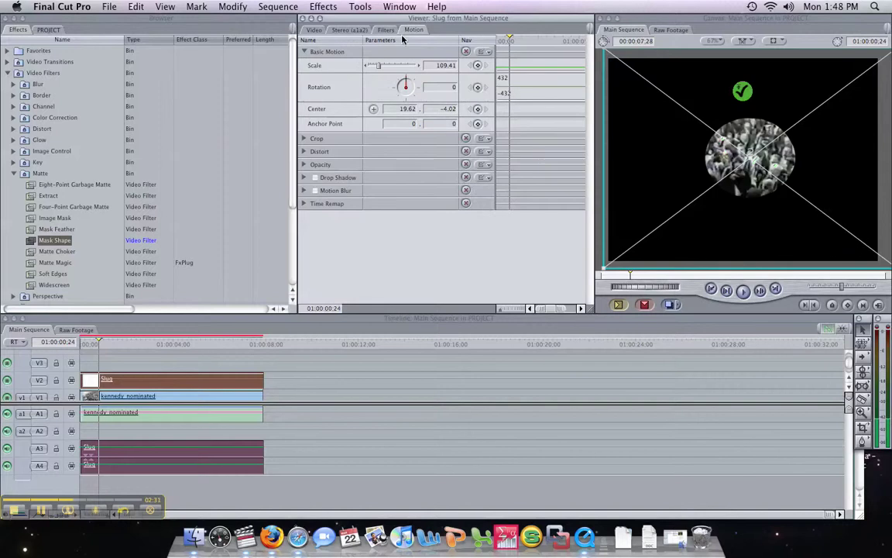
pyautogui.click(303, 164)
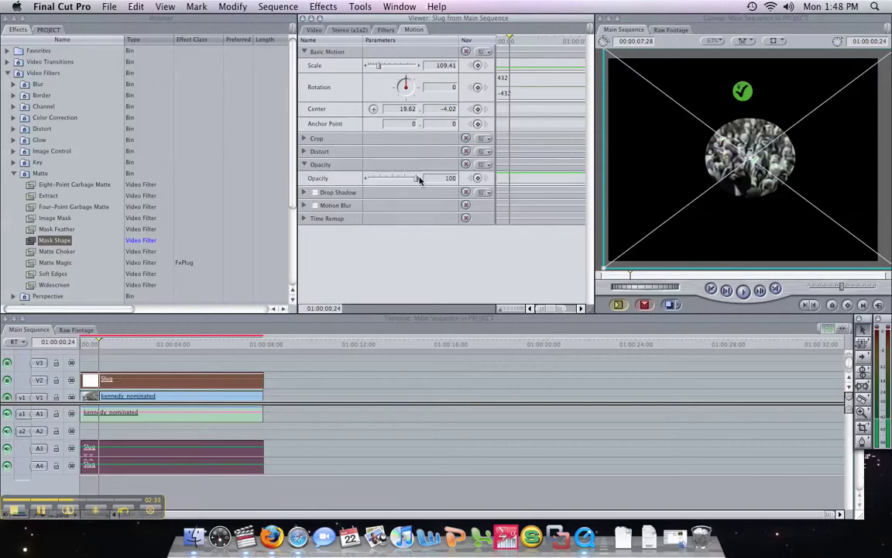
pyautogui.moveTo(416, 182)
pyautogui.mouseDown()
pyautogui.moveTo(389, 181)
pyautogui.moveTo(399, 182)
pyautogui.mouseUp()
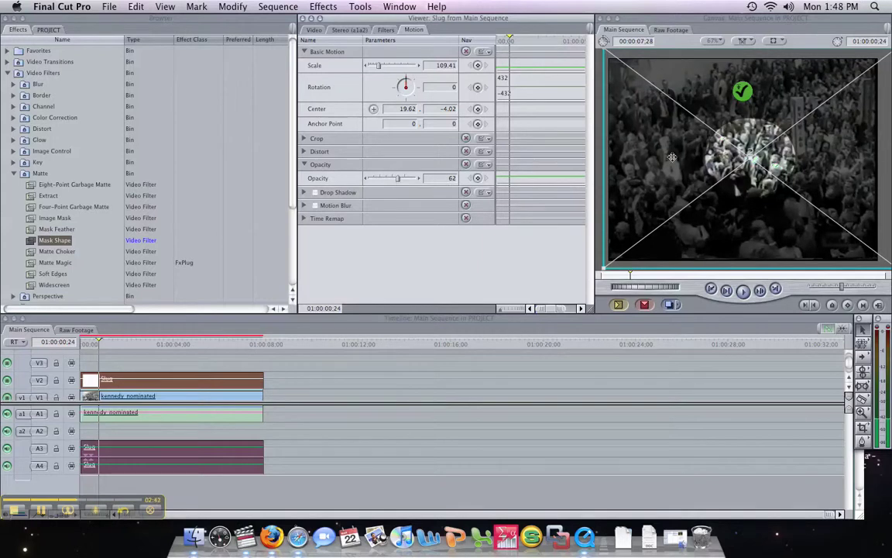
# Step: Return to the Slug's Mask Shape settings and move the playhead to the start of Main Sequence
pyautogui.click(386, 30)
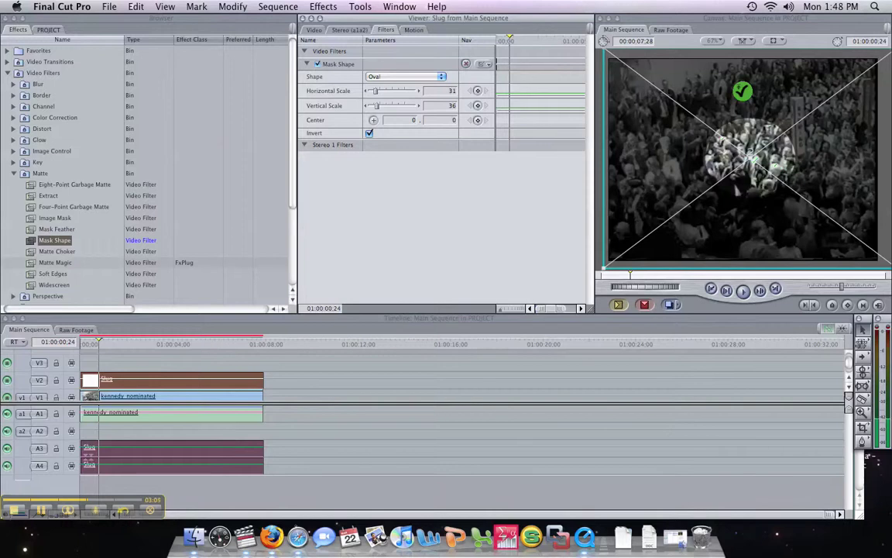
pyautogui.doubleClick(152, 381)
pyautogui.click(386, 30)
pyautogui.moveTo(99, 341); pyautogui.dragTo(67, 341)
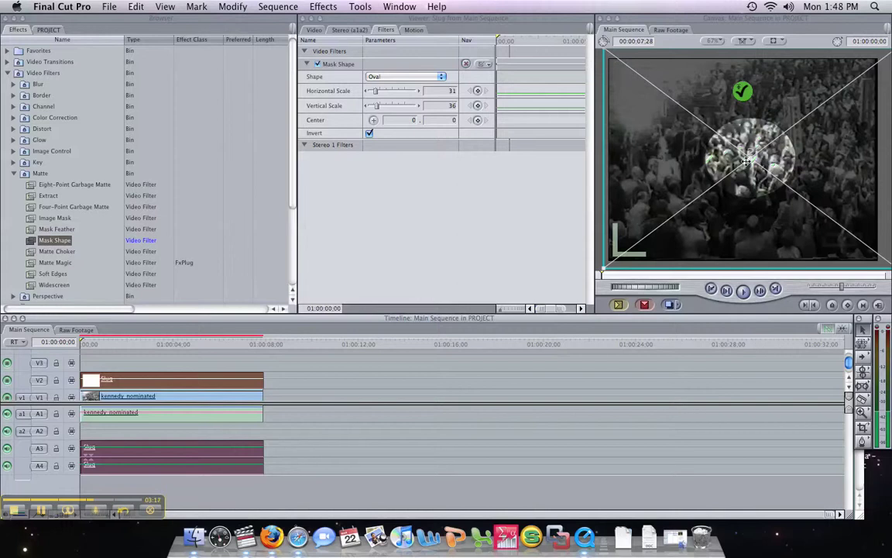
# Step: Try to animate the mask without keyframes, centring it at -271.04, 36.92 at the start and 147.99, -14.77 at 01:00:01:12
pyautogui.click(374, 121)
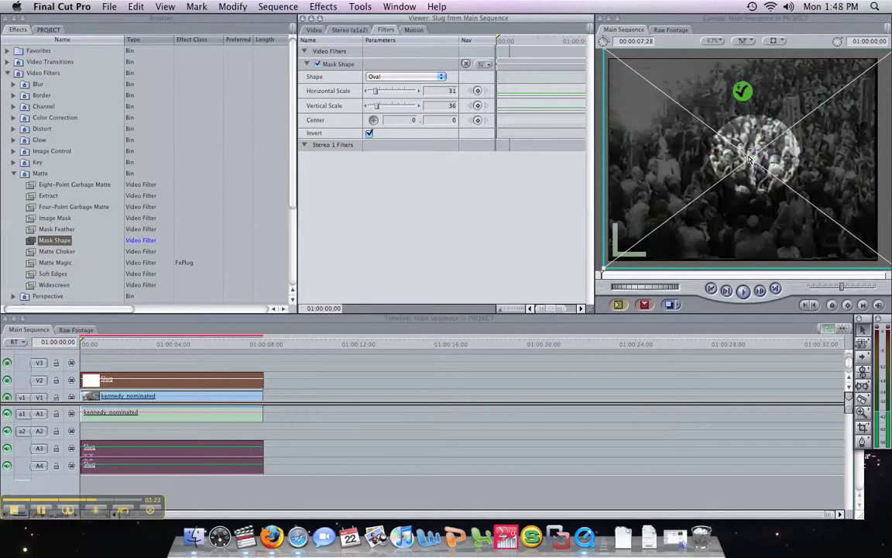
pyautogui.click(695, 189)
pyautogui.moveTo(695, 189); pyautogui.dragTo(649, 178)
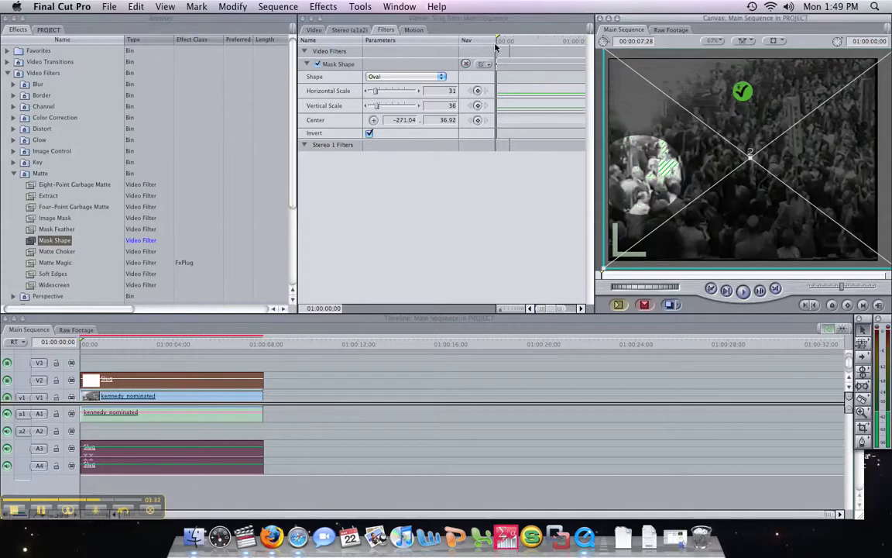
pyautogui.moveTo(499, 39); pyautogui.dragTo(519, 42)
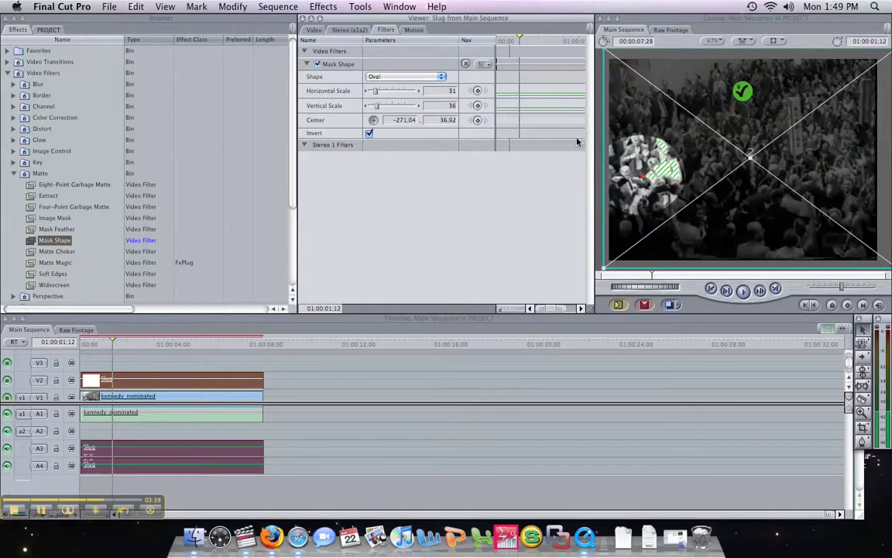
pyautogui.moveTo(641, 176); pyautogui.dragTo(796, 157)
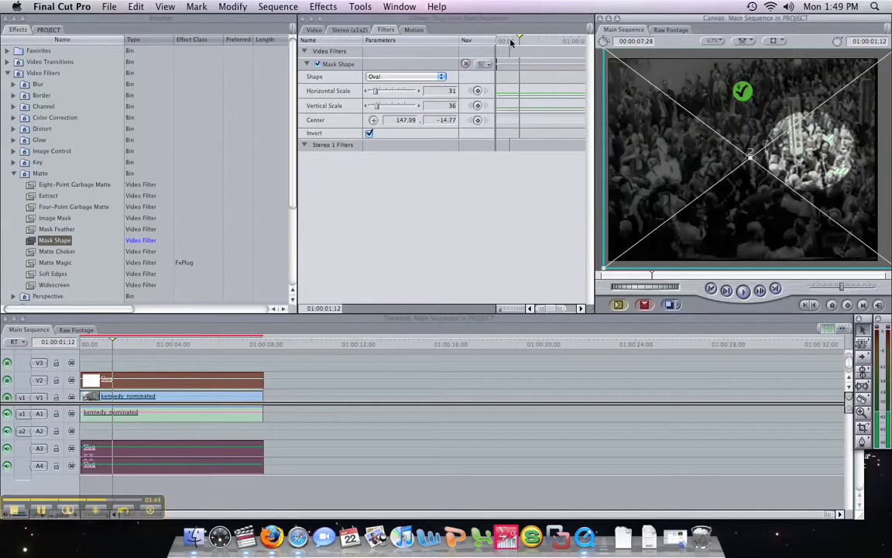
pyautogui.moveTo(113, 343); pyautogui.dragTo(74, 344)
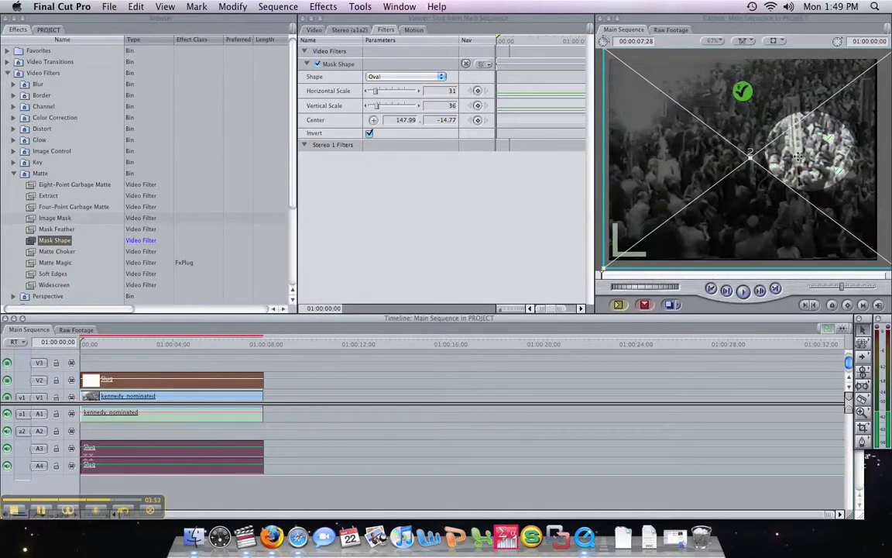
# Step: Keyframe the mask's centre at -214.5, -4.43 at the start of the sequence and at 212.84, -25.11 at 01:00:01:08
pyautogui.click(477, 121)
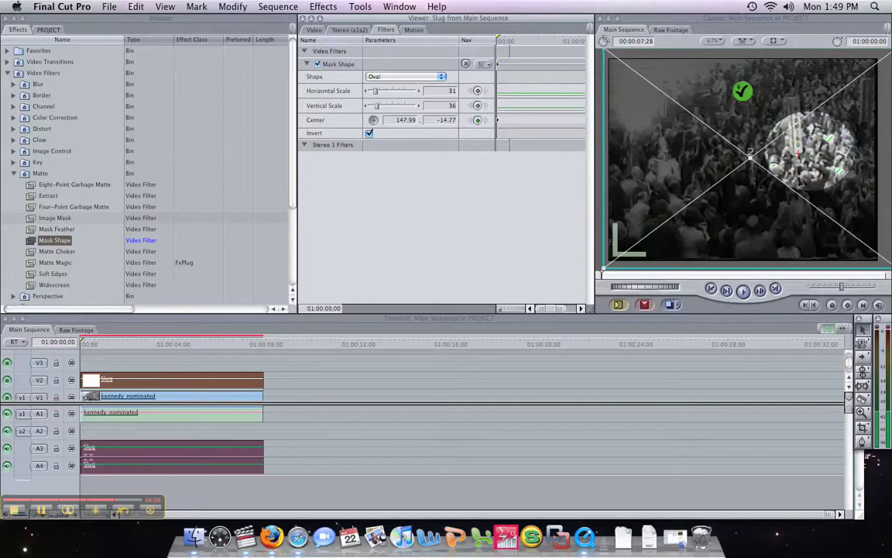
pyautogui.moveTo(812, 155); pyautogui.dragTo(664, 164)
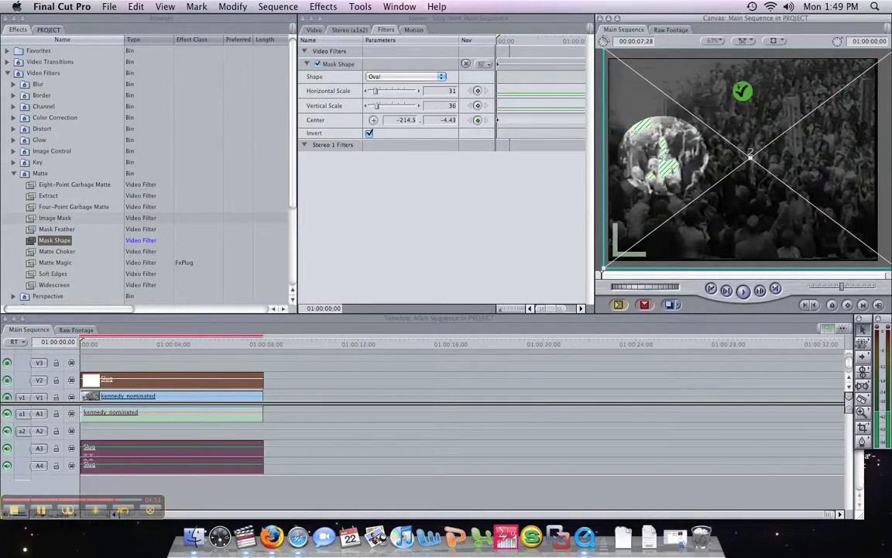
pyautogui.moveTo(500, 41); pyautogui.dragTo(518, 40)
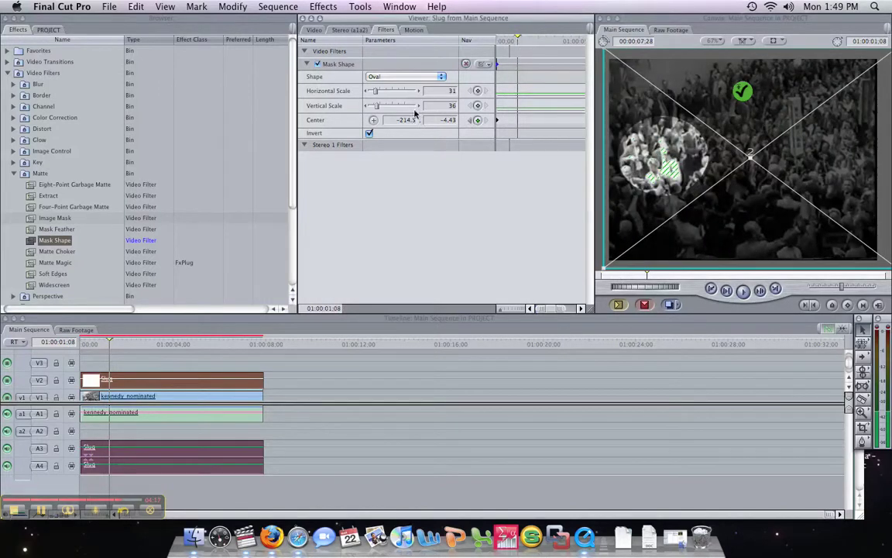
pyautogui.click(375, 122)
pyautogui.moveTo(662, 159); pyautogui.dragTo(837, 147)
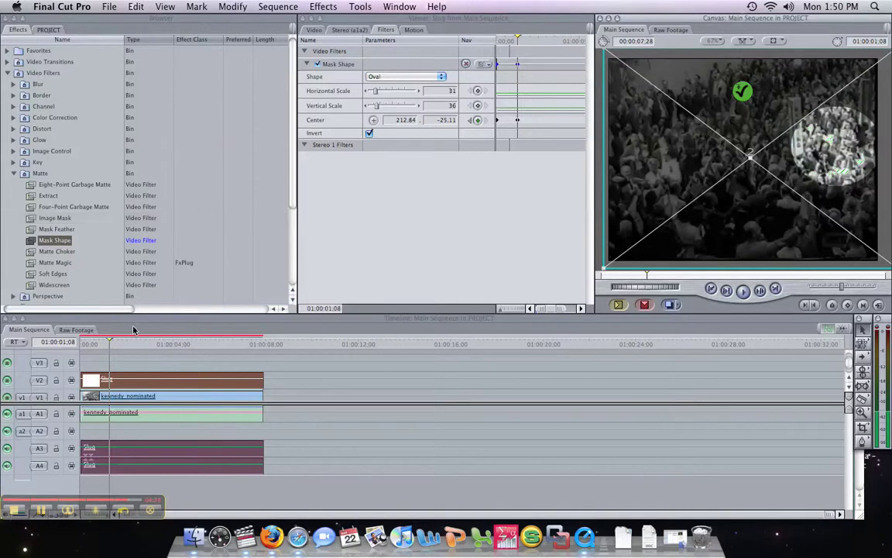
pyautogui.moveTo(109, 345); pyautogui.dragTo(74, 344)
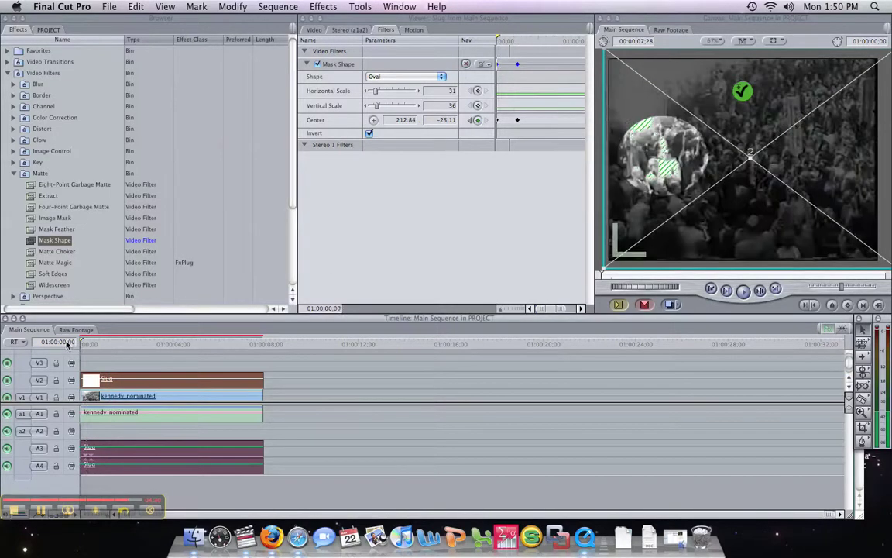
# Step: Play Main Sequence from the start to review the oval spotlight's movement across the footage
pyautogui.press('space')
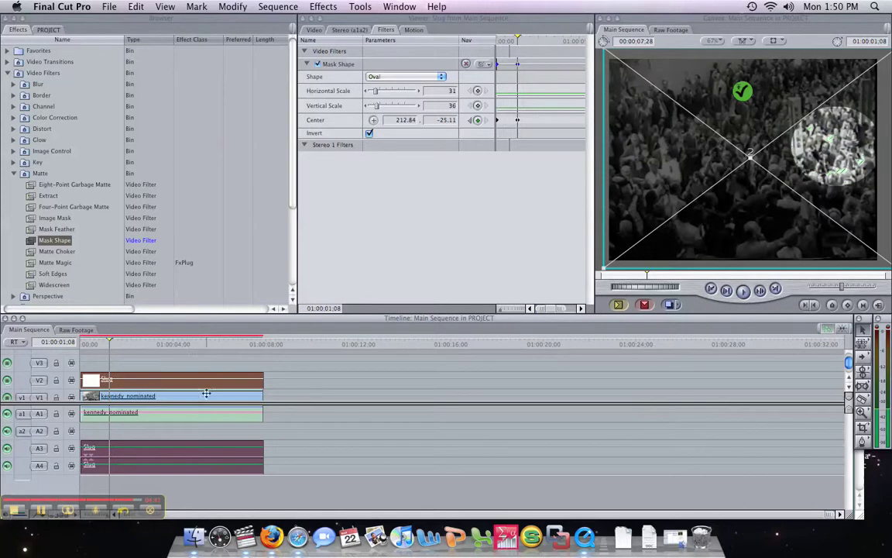
pyautogui.click(312, 392)
pyautogui.click(255, 390)
pyautogui.click(305, 385)
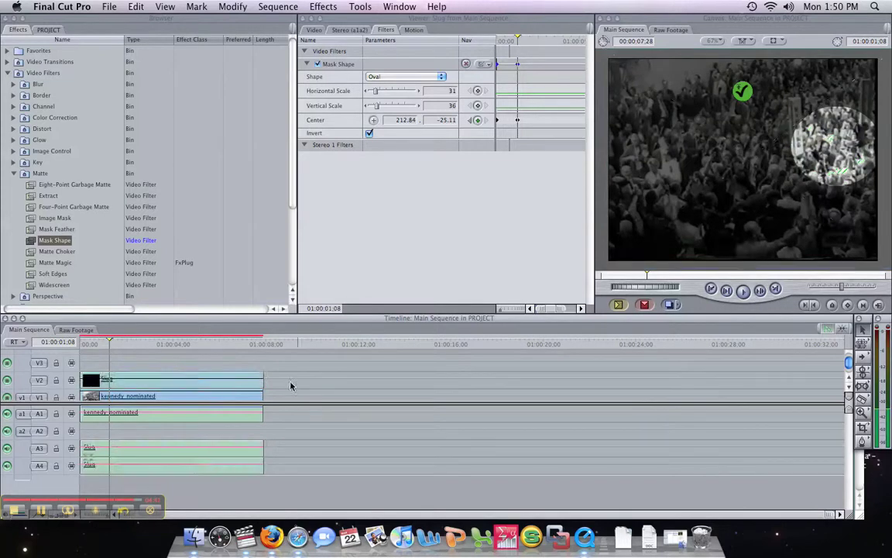
pyautogui.click(228, 389)
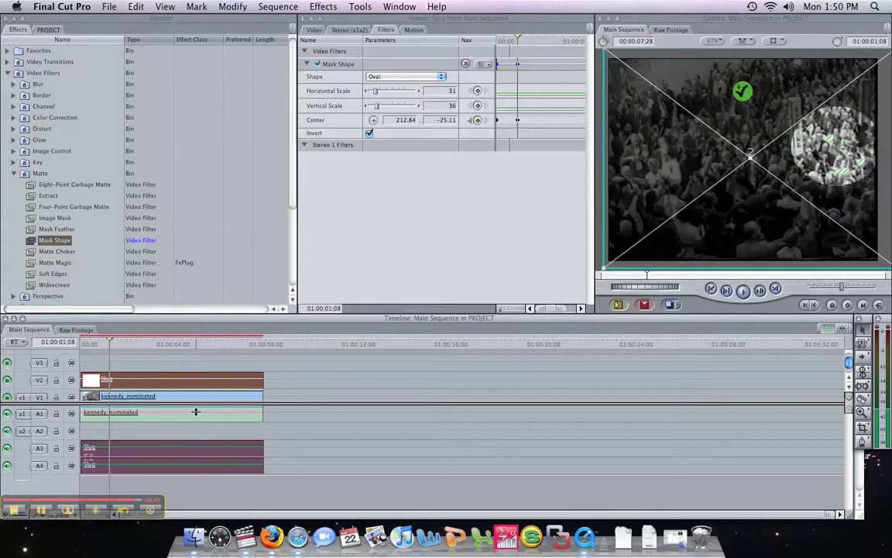
# Step: Copy the Slug clip on V2
pyautogui.click(203, 363)
pyautogui.click(209, 387)
pyautogui.rightClick(209, 387)
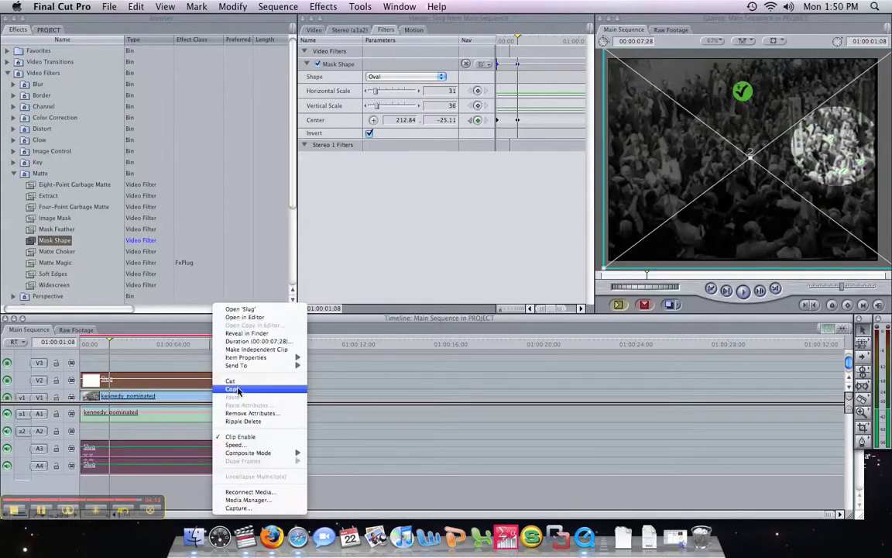
pyautogui.click(236, 390)
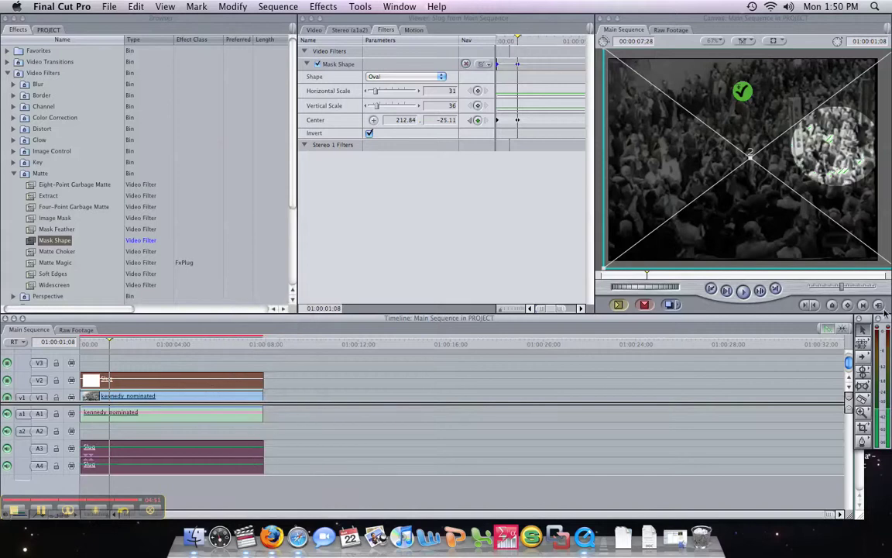
# Step: Delete the Slug's two audio clips from A3 and A4 while keeping its video on V2
pyautogui.click(296, 448)
pyautogui.click(236, 452)
pyautogui.press('Delete')
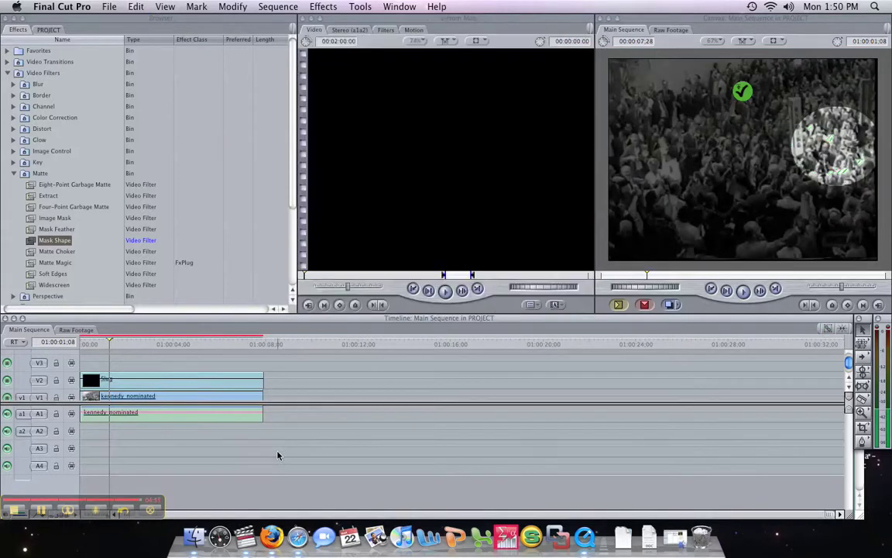
pyautogui.moveTo(316, 464); pyautogui.dragTo(152, 408)
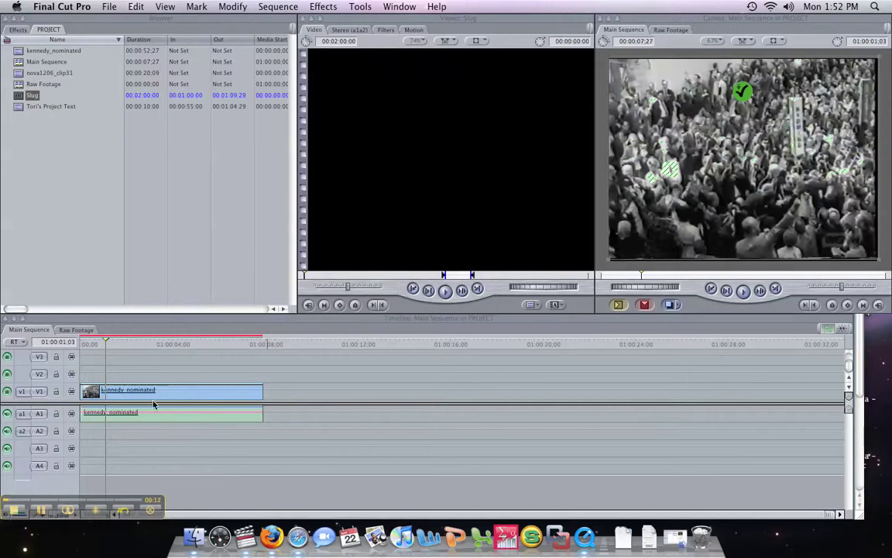
# Step: Shift the Timeline window slightly and split the kennedy_nominated clip about 5 seconds in with the Razor Blade
pyautogui.click(787, 312)
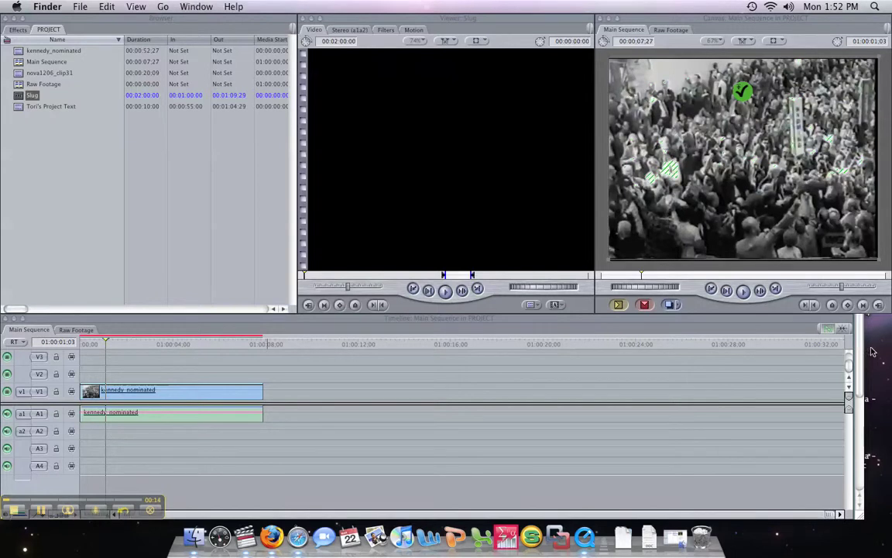
pyautogui.click(478, 318)
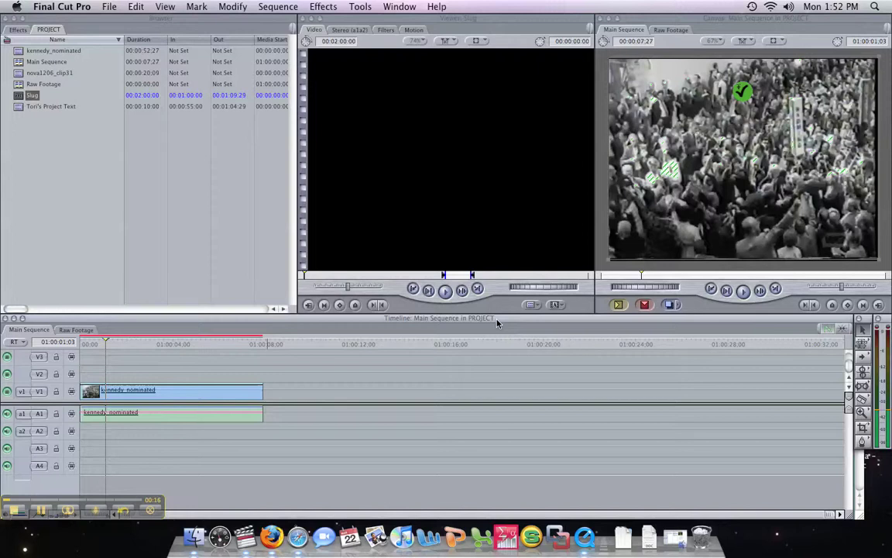
pyautogui.moveTo(478, 318); pyautogui.dragTo(469, 324)
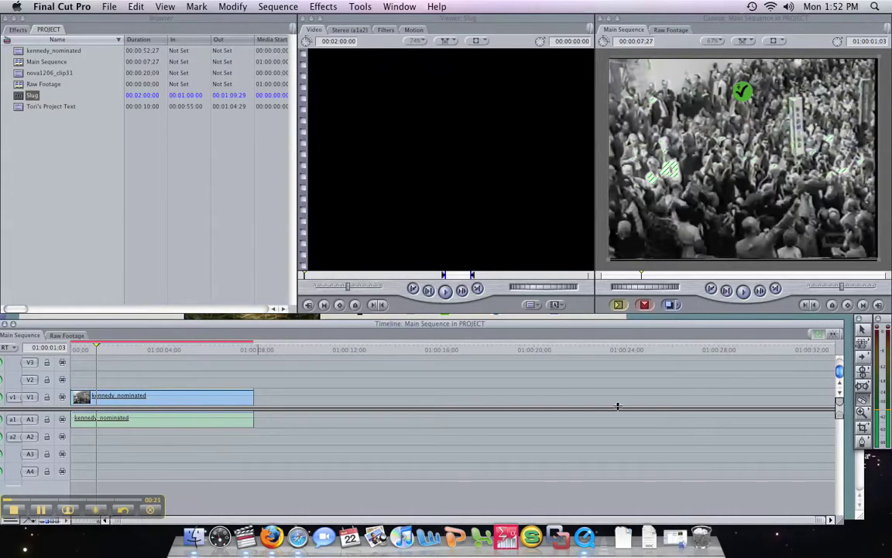
pyautogui.click(856, 400)
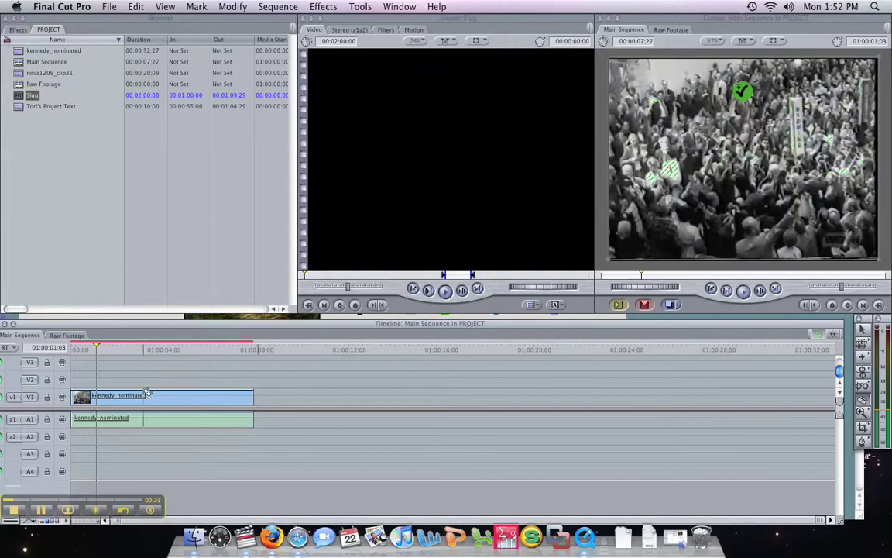
pyautogui.click(187, 396)
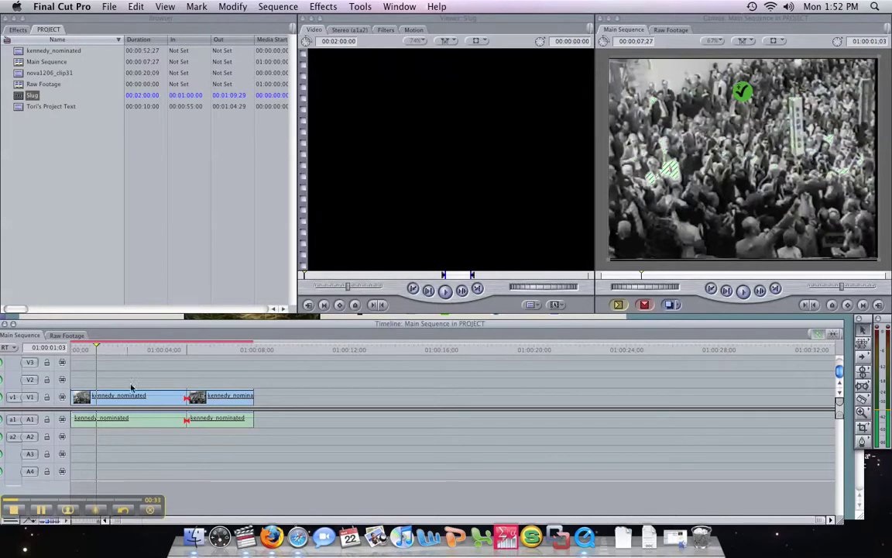
# Step: Rejoin the two kennedy_nominated pieces by removing the edit between them, and undo the removal
pyautogui.click(187, 397)
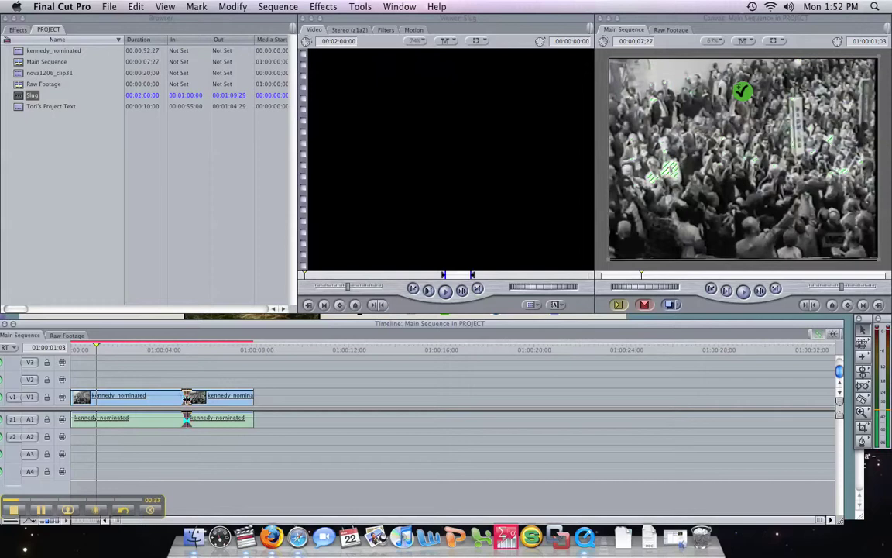
pyautogui.click(186, 397)
pyautogui.press('Delete')
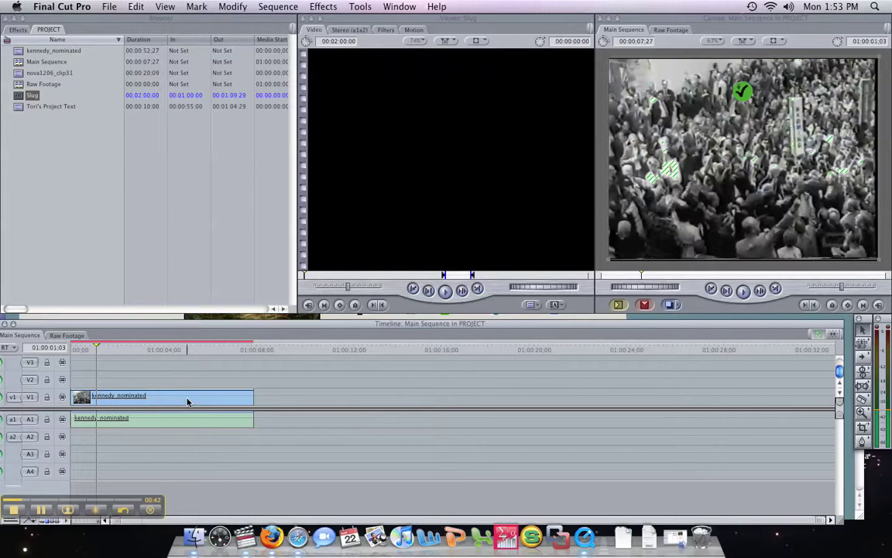
pyautogui.hotkey('ctrl', 'z')
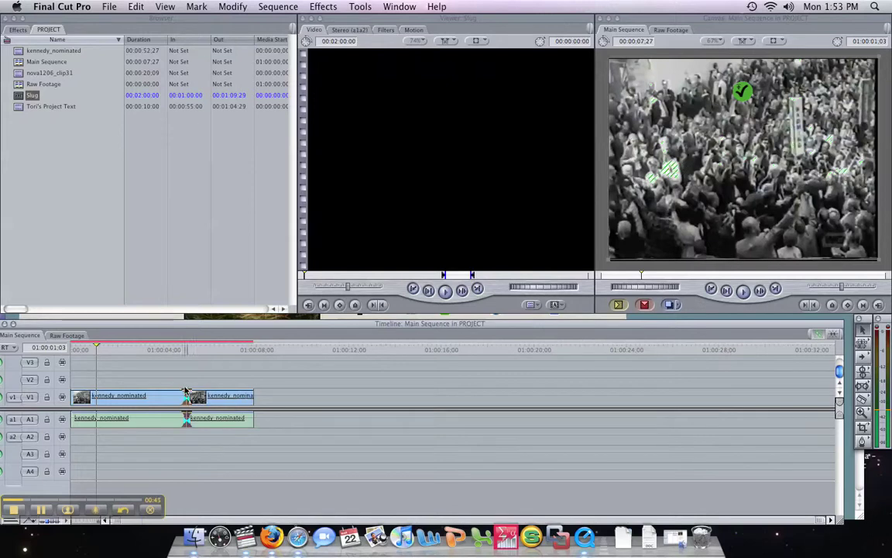
pyautogui.click(193, 384)
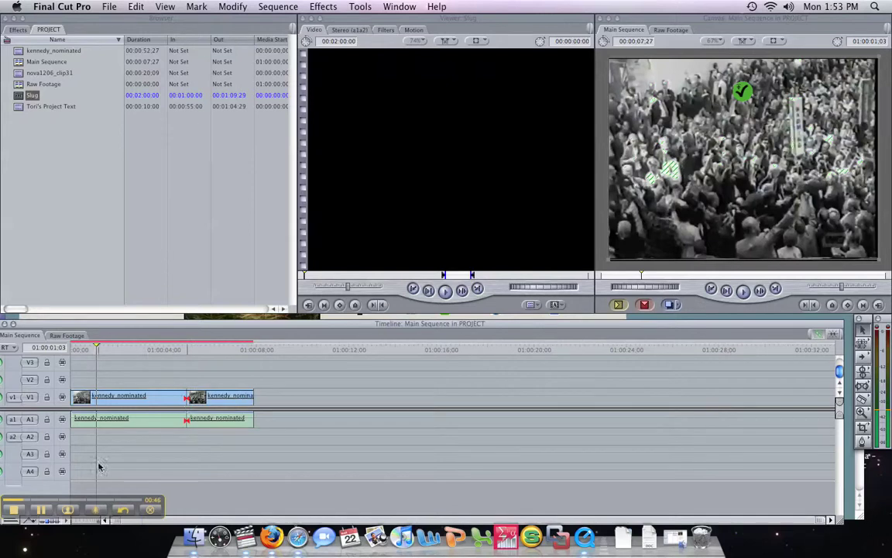
# Step: Move the second kennedy_nominated piece to start at about 01:00:11 on V1 and unlink its video from its audio
pyautogui.click(208, 397)
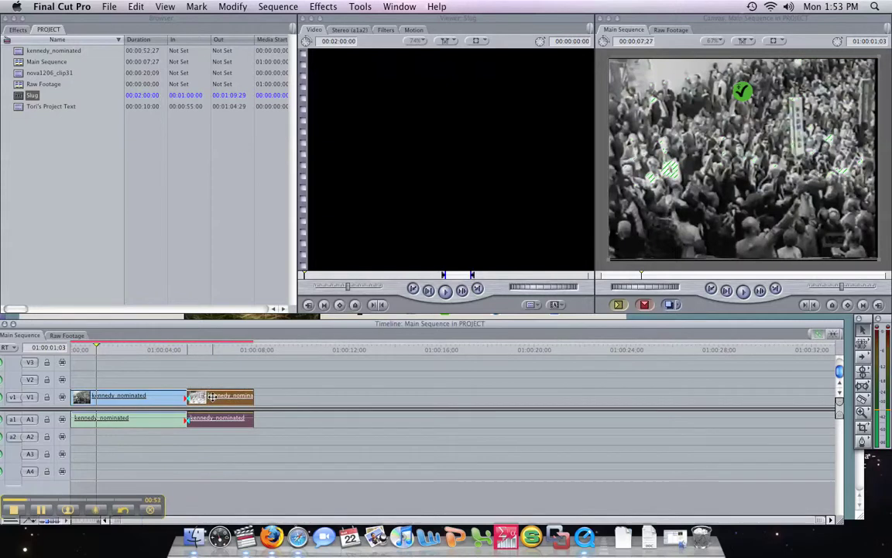
pyautogui.moveTo(212, 397); pyautogui.dragTo(352, 396)
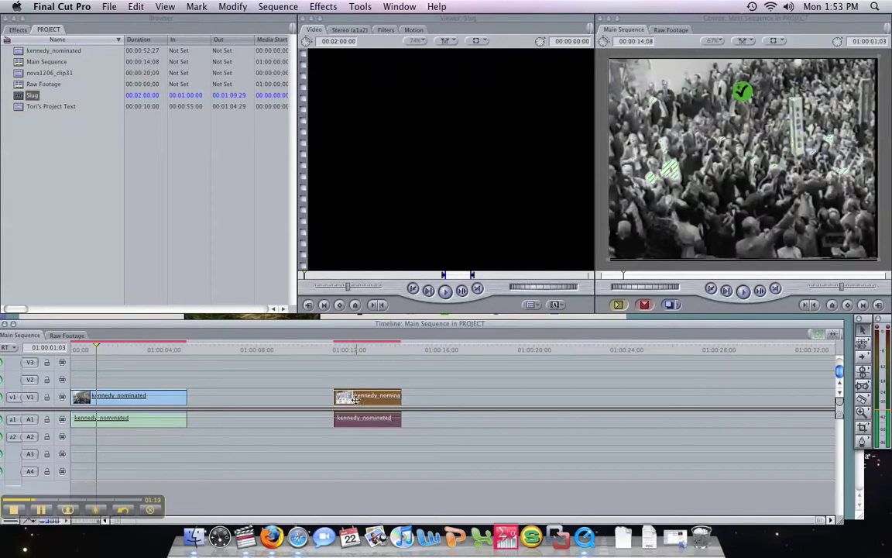
pyautogui.press('super+l')
pyautogui.click(448, 402)
pyautogui.click(386, 403)
pyautogui.moveTo(381, 400)
pyautogui.mouseDown()
pyautogui.moveTo(449, 400)
pyautogui.moveTo(245, 398)
pyautogui.moveTo(408, 401)
pyautogui.moveTo(320, 397)
pyautogui.moveTo(395, 404)
pyautogui.moveTo(387, 397)
pyautogui.mouseUp()
pyautogui.click(386, 397)
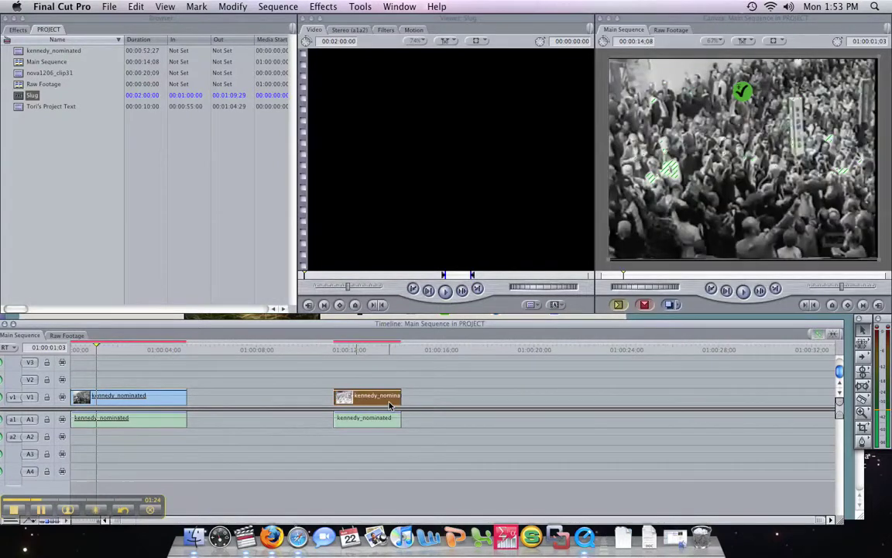
# Step: Examine the moved piece up close in the timeline, zoom back out to both pieces and return the playhead to the start
pyautogui.click(425, 436)
pyautogui.press('z')
pyautogui.click(339, 400)
pyautogui.click(422, 400)
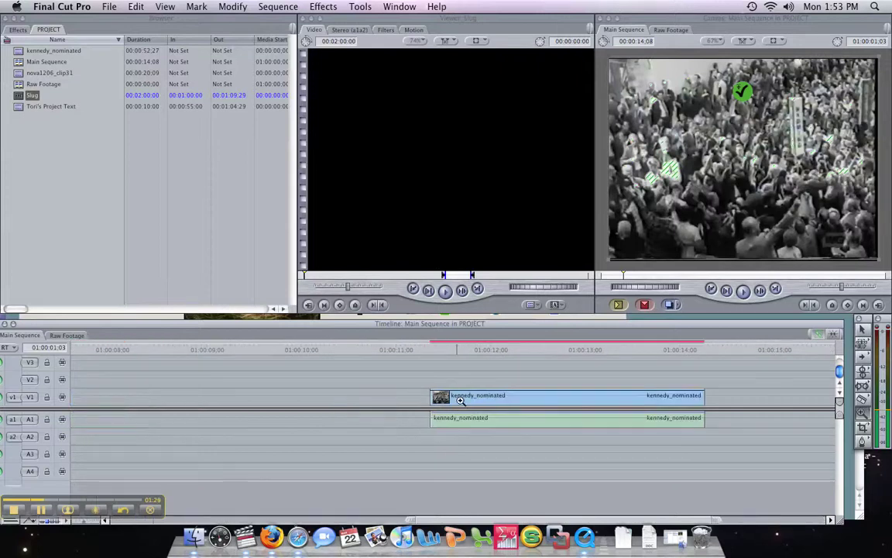
pyautogui.click(412, 402)
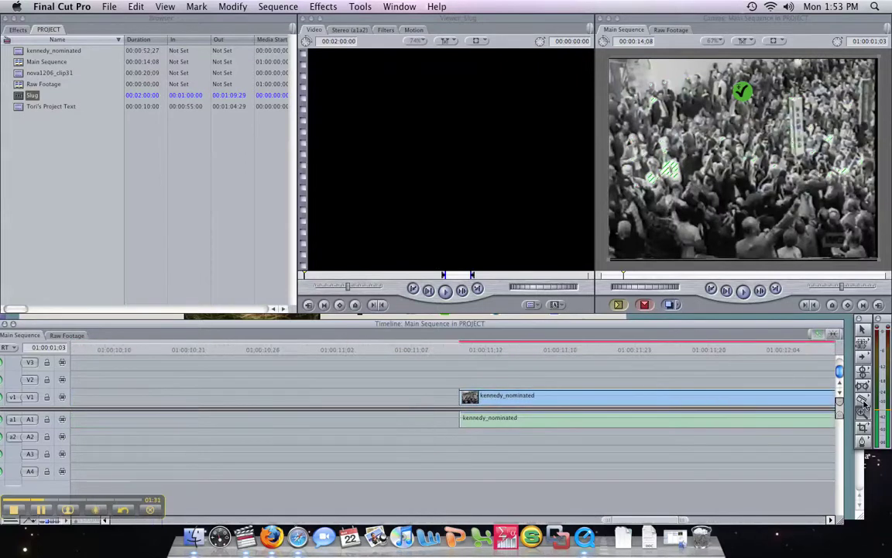
pyautogui.click(459, 396)
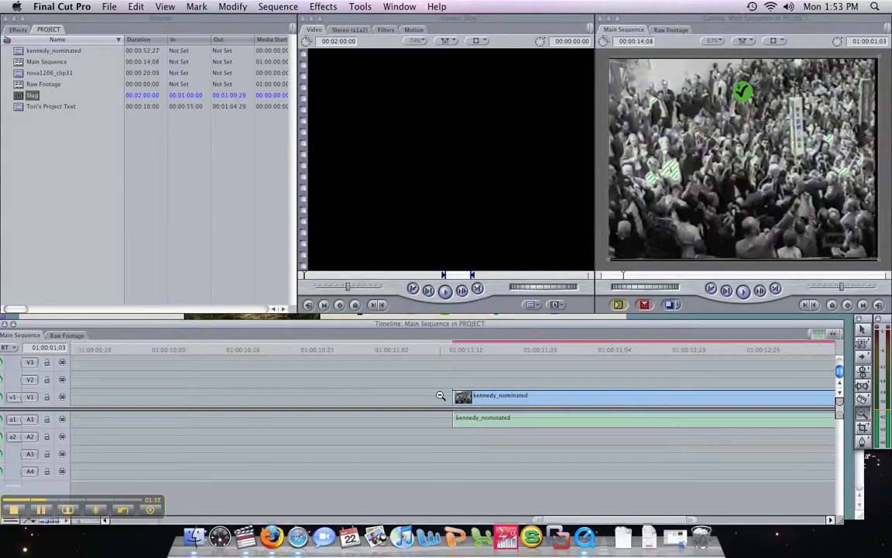
pyautogui.click(450, 395)
pyautogui.click(422, 396)
pyautogui.click(392, 401)
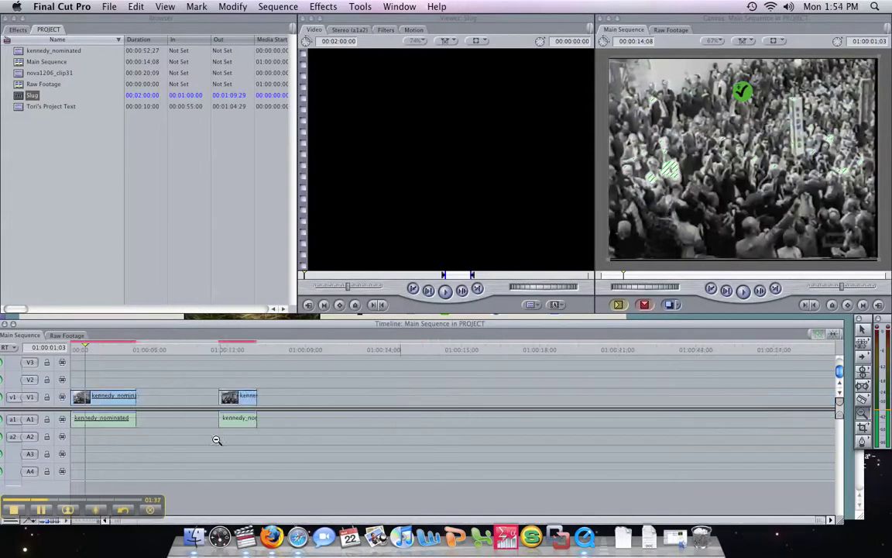
pyautogui.press('Home')
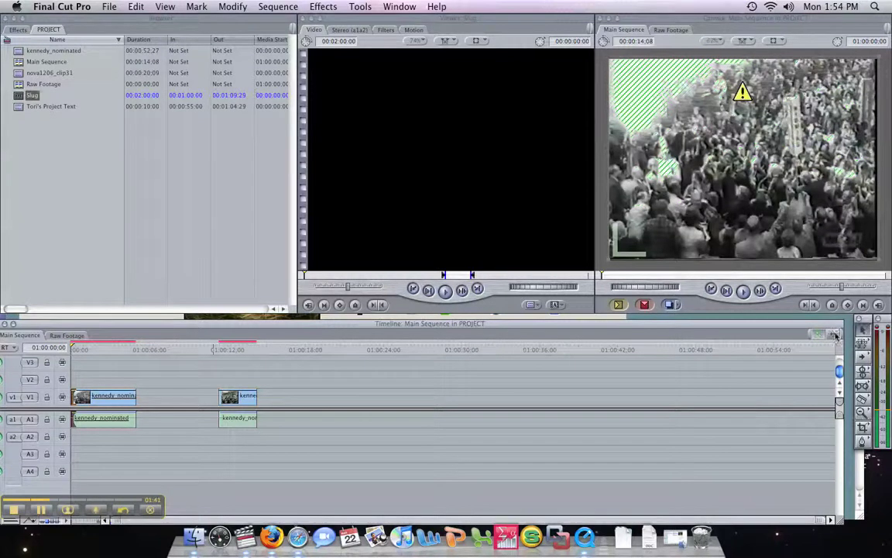
# Step: Relink the second piece's video and audio and move them together to start at about 01:00:12
pyautogui.click(240, 397)
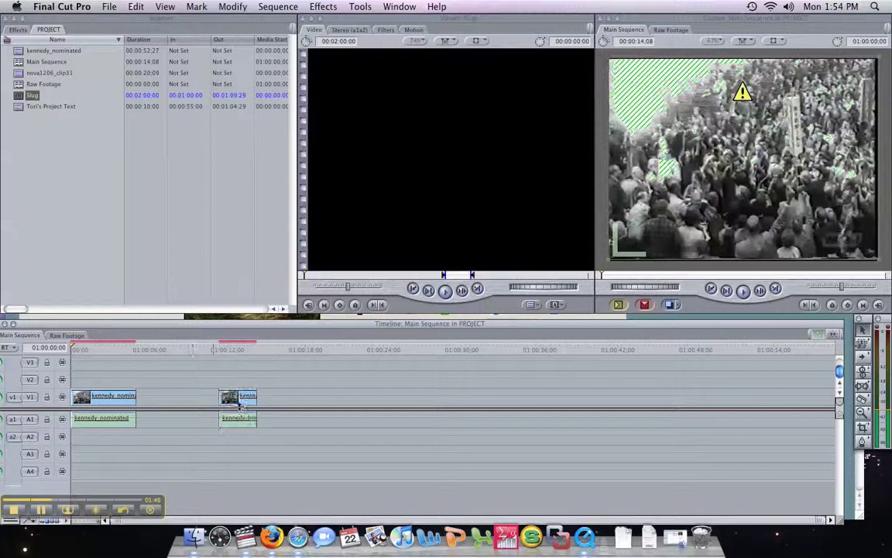
pyautogui.moveTo(238, 398)
pyautogui.mouseDown()
pyautogui.moveTo(312, 400)
pyautogui.moveTo(203, 396)
pyautogui.moveTo(243, 392)
pyautogui.moveTo(221, 385)
pyautogui.moveTo(208, 362)
pyautogui.moveTo(206, 394)
pyautogui.moveTo(197, 380)
pyautogui.moveTo(193, 396)
pyautogui.moveTo(196, 382)
pyautogui.moveTo(242, 382)
pyautogui.moveTo(242, 406)
pyautogui.mouseUp()
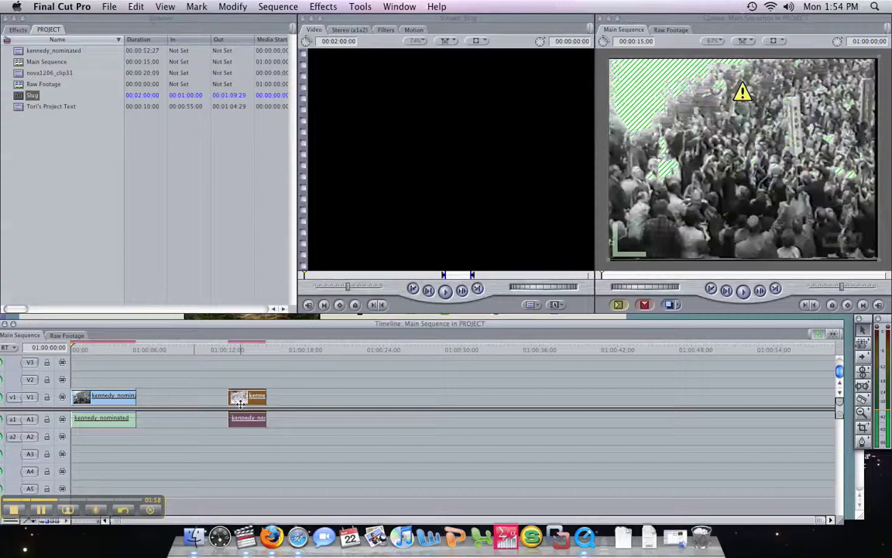
pyautogui.click(278, 423)
pyautogui.click(259, 417)
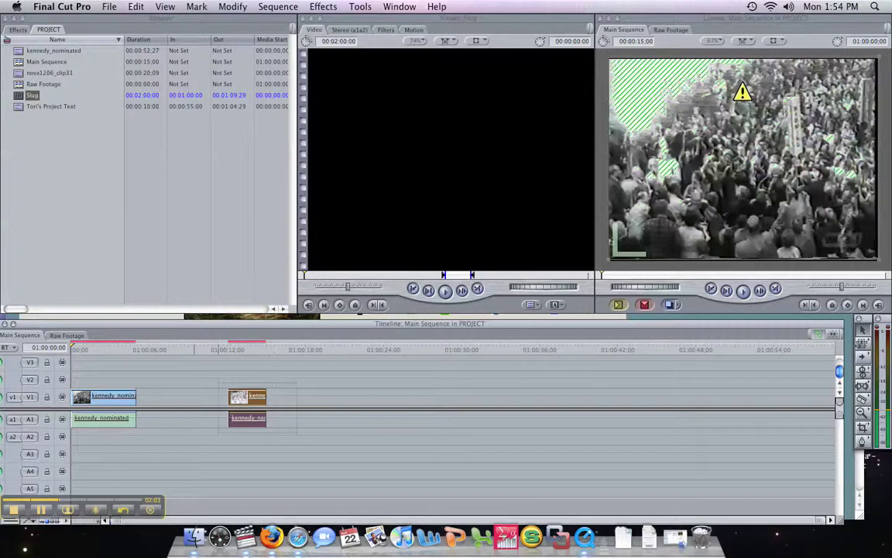
pyautogui.click(286, 420)
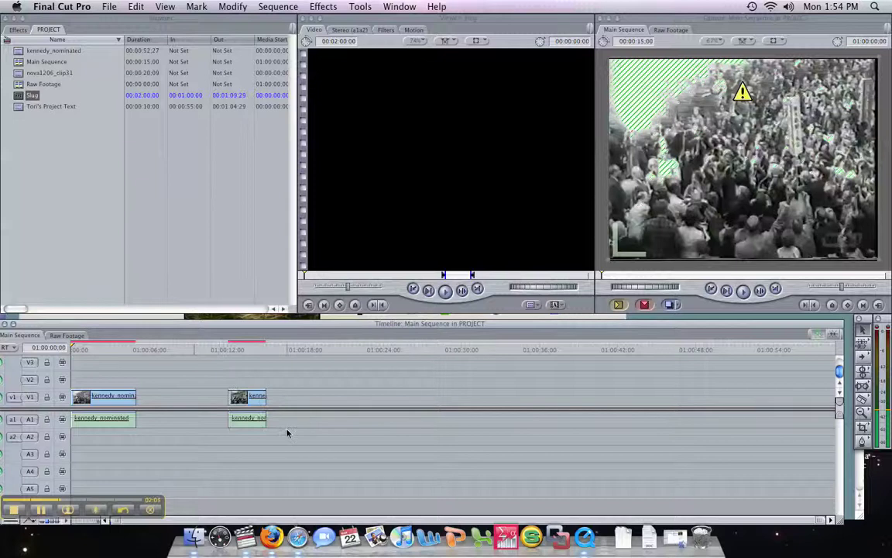
# Step: Delete only the second piece's audio from A1, keeping its video on V1
pyautogui.click(255, 418)
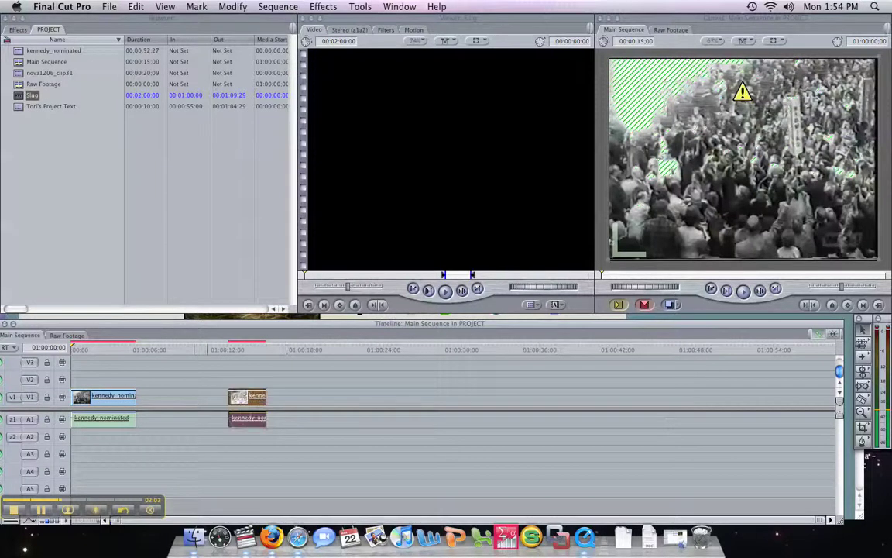
pyautogui.click(250, 422)
pyautogui.press('Delete')
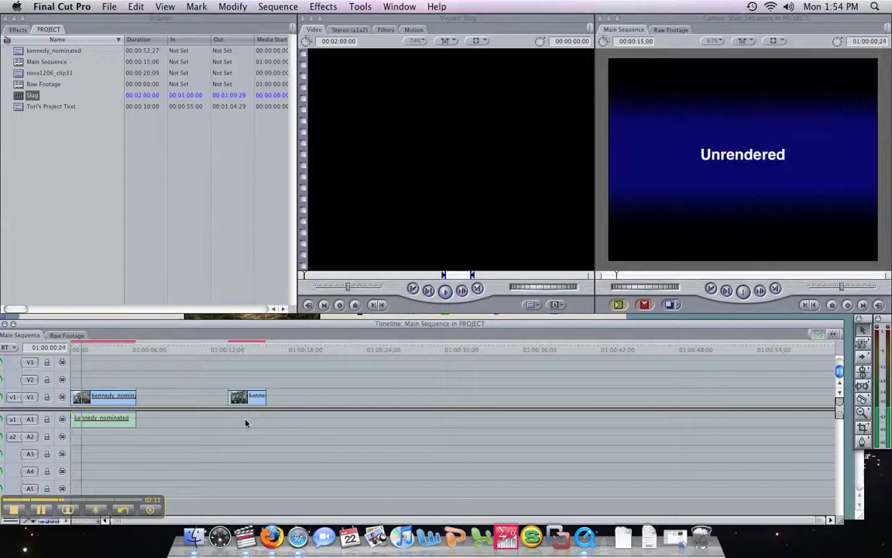
# Step: Play the second piece from near its start and move the playhead to 01:00:03:03 in the first piece
pyautogui.click(232, 348)
pyautogui.press('space')
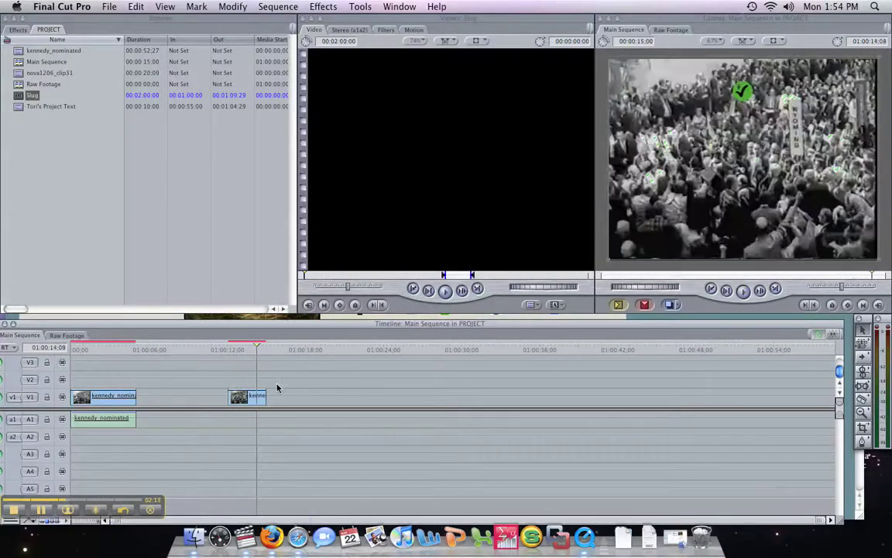
pyautogui.moveTo(257, 349); pyautogui.dragTo(70, 348)
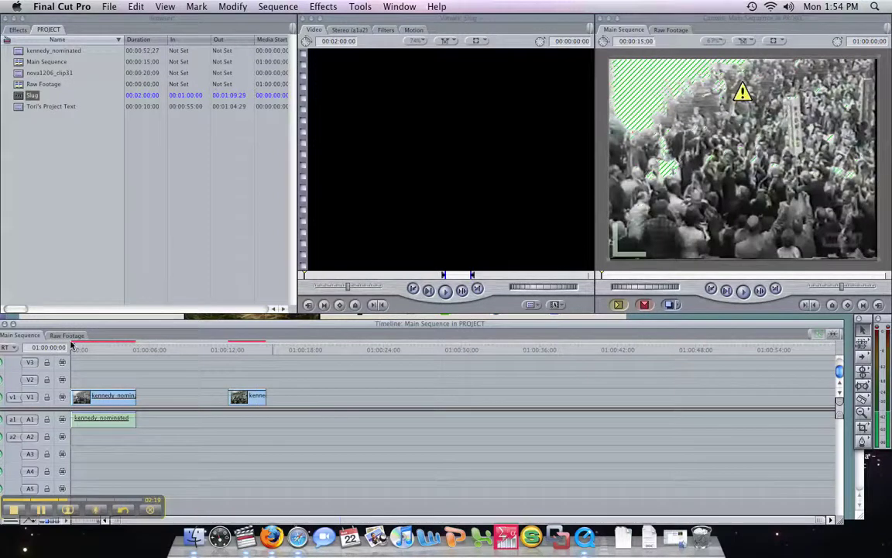
pyautogui.moveTo(70, 348); pyautogui.dragTo(110, 349)
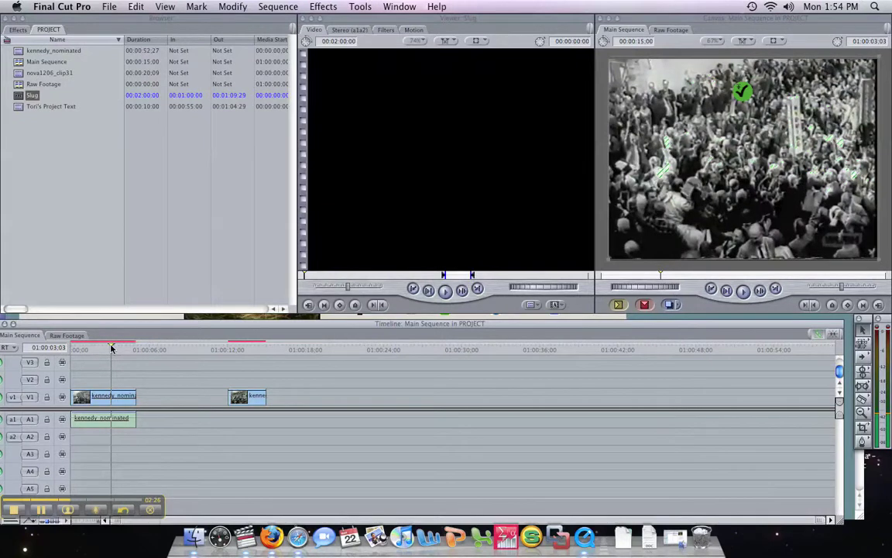